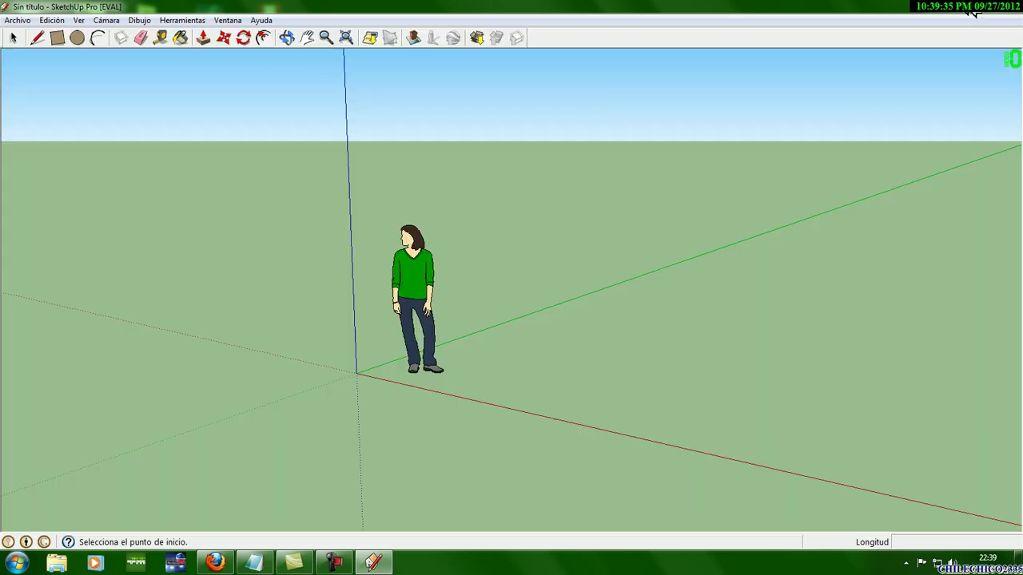
- Minimize SketchUp to the desktop, then restore its window showing the empty model with the figure
{"action": "left_click", "coordinate": [986, 10]}
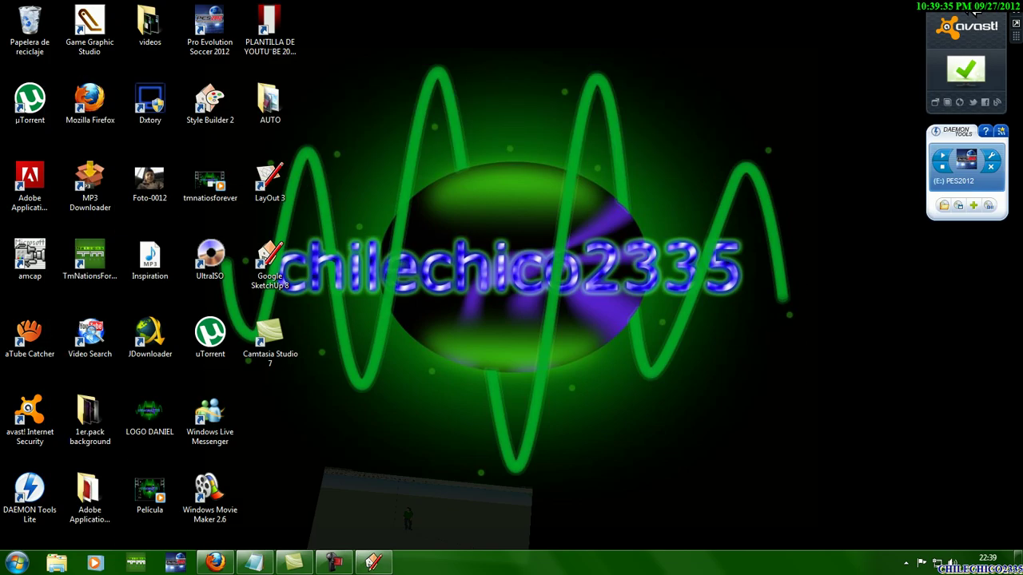
{"action": "left_click_drag", "start_coordinate": [452, 420], "coordinate": [667, 166]}
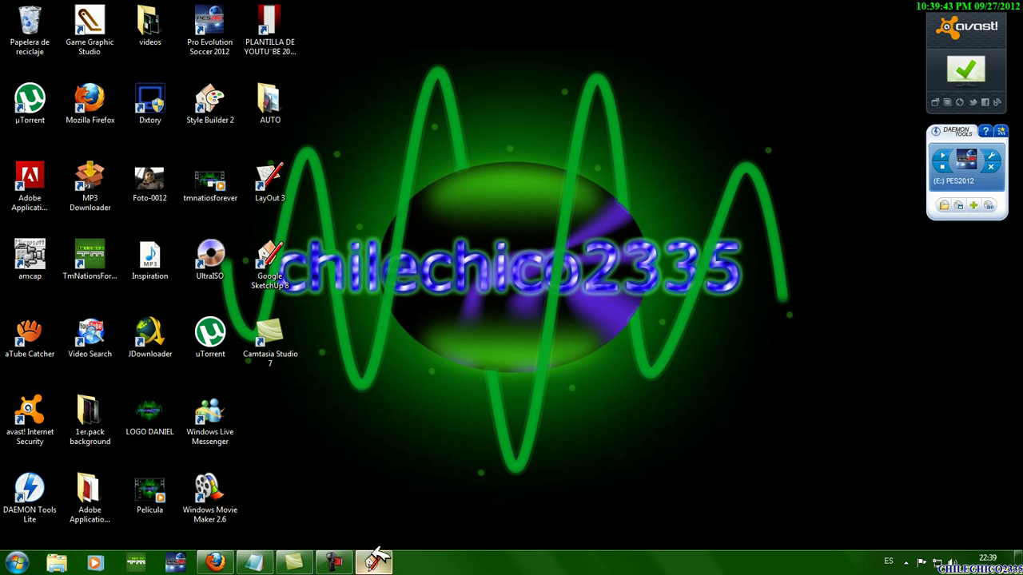
{"action": "left_click", "coordinate": [373, 563]}
{"action": "scroll", "coordinate": [396, 140], "scroll_direction": "down", "scroll_amount": 1}
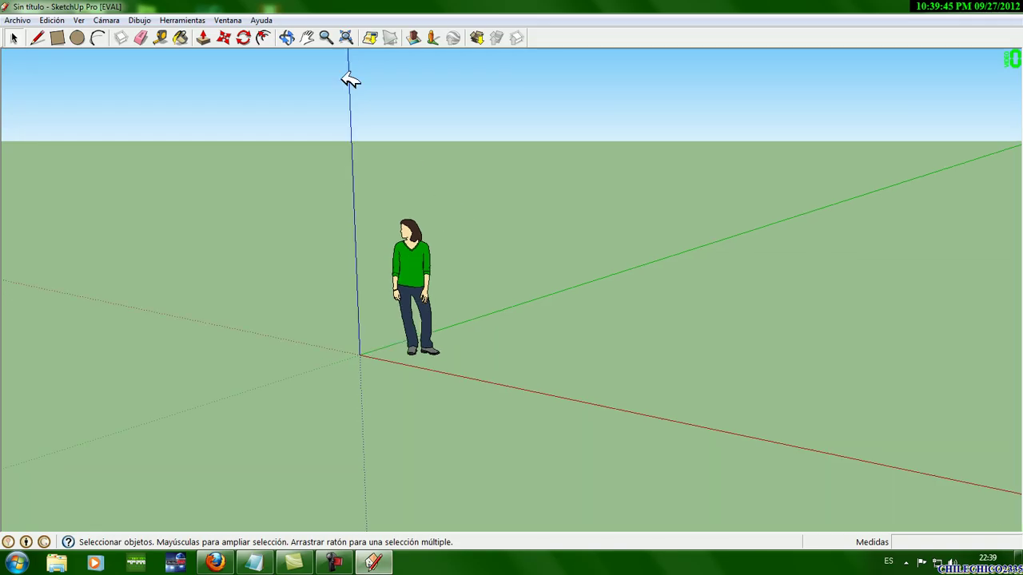
- Draw a 12.95 m by 19.92 m floor rectangle on the ground plane, centred in view
{"action": "left_click", "coordinate": [287, 38]}
{"action": "mouse_move", "coordinate": [836, 280]}
{"action": "left_mouse_down"}
{"action": "mouse_move", "coordinate": [948, 315]}
{"action": "mouse_move", "coordinate": [1020, 286]}
{"action": "mouse_move", "coordinate": [660, 279]}
{"action": "left_mouse_up"}
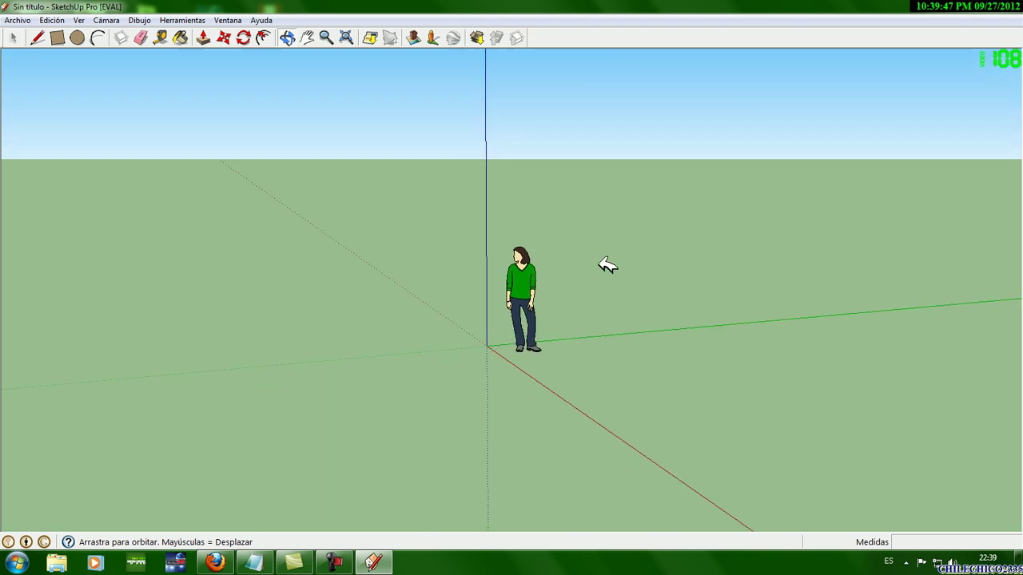
{"action": "left_click", "coordinate": [309, 37]}
{"action": "mouse_move", "coordinate": [856, 302]}
{"action": "left_mouse_down"}
{"action": "mouse_move", "coordinate": [610, 308]}
{"action": "mouse_move", "coordinate": [510, 354]}
{"action": "left_mouse_up"}
{"action": "scroll", "coordinate": [585, 312], "scroll_direction": "down", "scroll_amount": 2}
{"action": "left_click", "coordinate": [289, 37]}
{"action": "left_click_drag", "start_coordinate": [381, 349], "coordinate": [823, 416]}
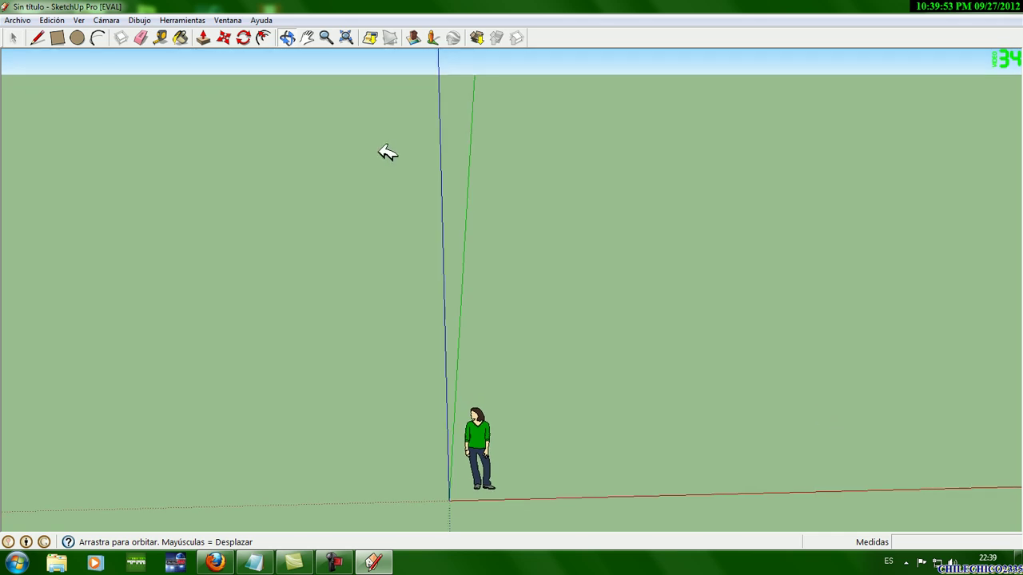
{"action": "left_click", "coordinate": [67, 39]}
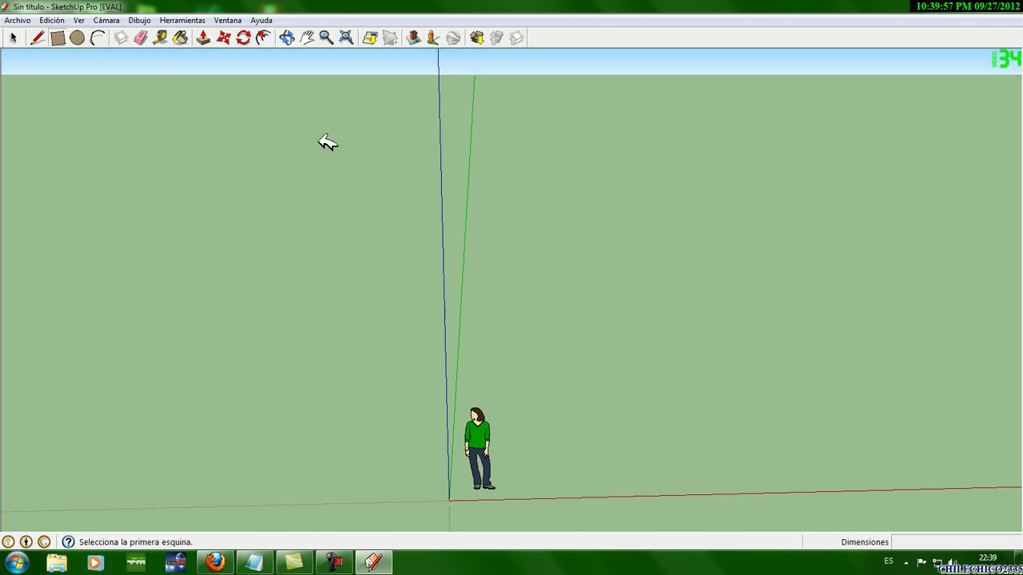
{"action": "left_click", "coordinate": [562, 211]}
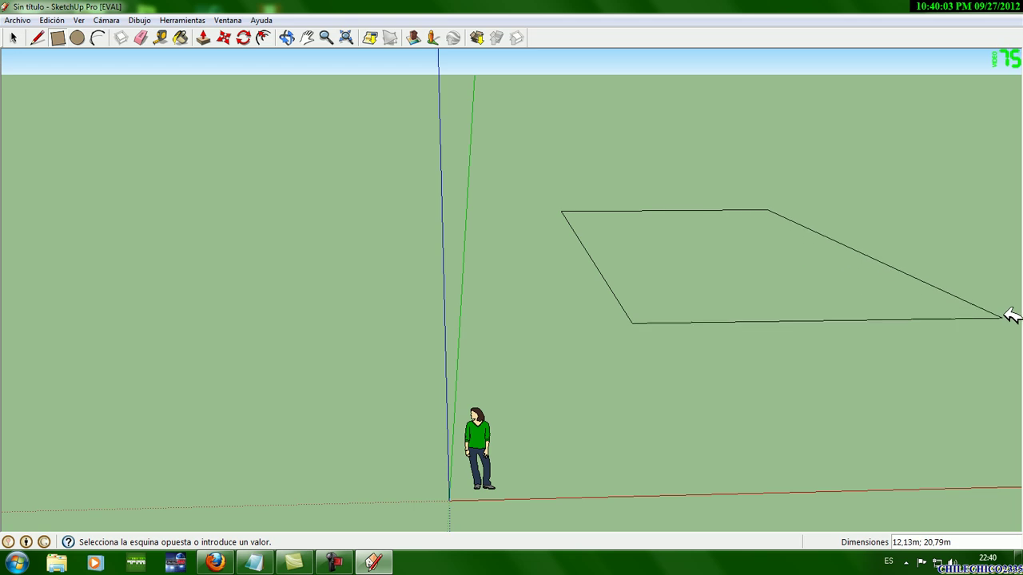
{"action": "left_click", "coordinate": [1009, 310]}
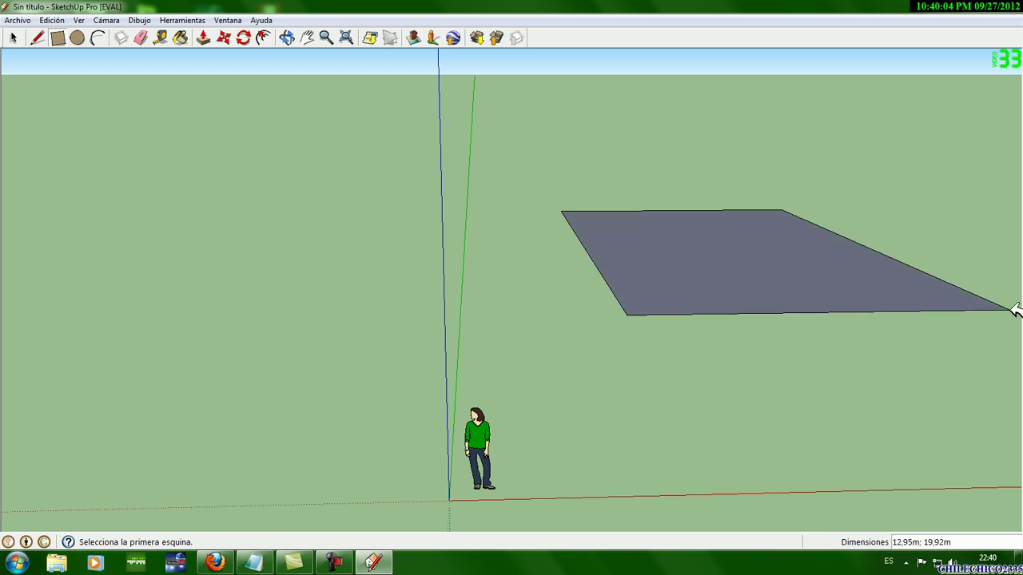
{"action": "left_click", "coordinate": [307, 38]}
{"action": "mouse_move", "coordinate": [632, 245]}
{"action": "left_mouse_down"}
{"action": "mouse_move", "coordinate": [393, 223]}
{"action": "mouse_move", "coordinate": [434, 227]}
{"action": "left_mouse_up"}
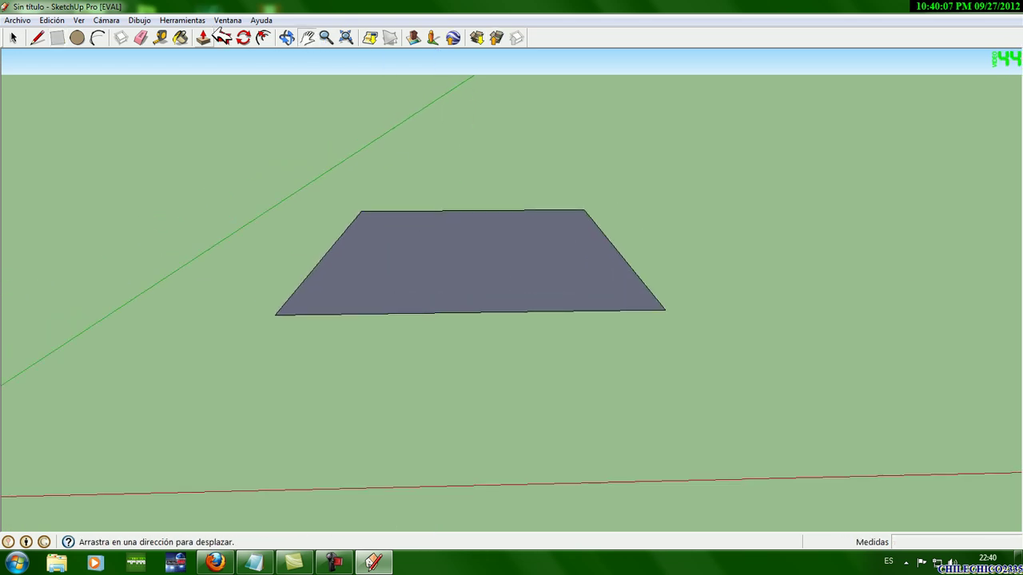
- Push/Pull the floor rectangle up 6.60 m into a solid box
{"action": "left_click", "coordinate": [203, 38]}
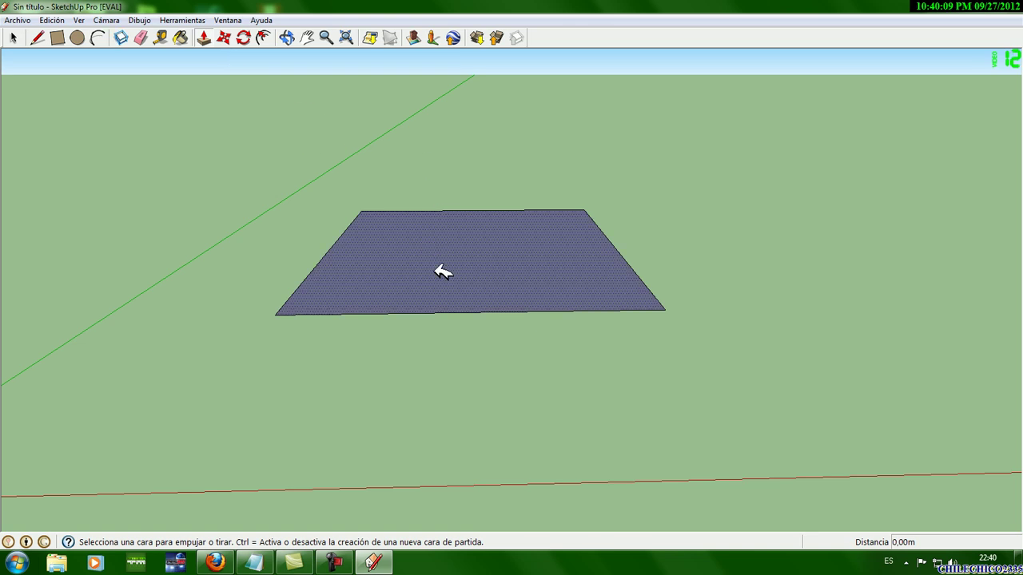
{"action": "left_click_drag", "start_coordinate": [442, 272], "coordinate": [413, 104]}
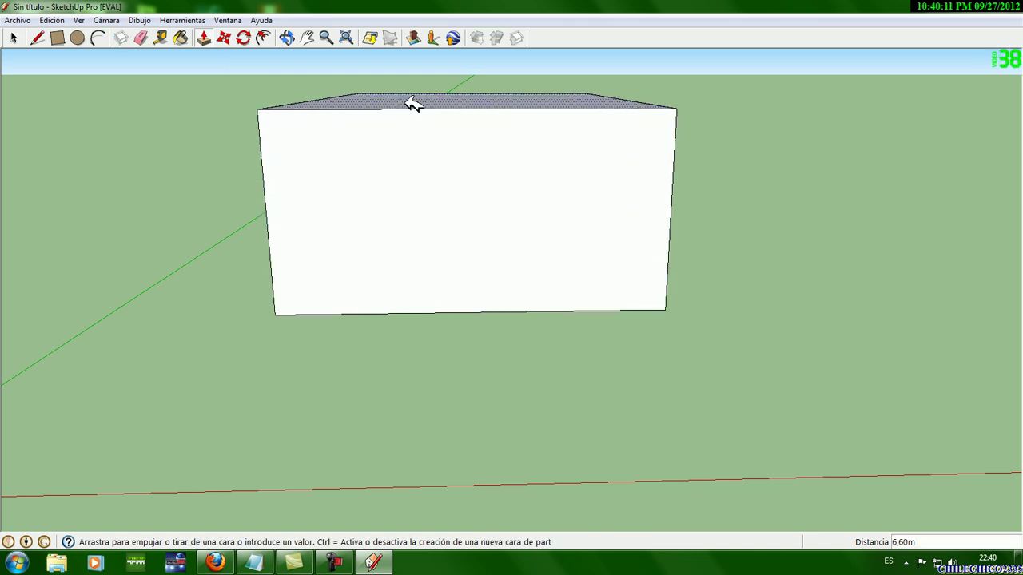
{"action": "left_click", "coordinate": [413, 104]}
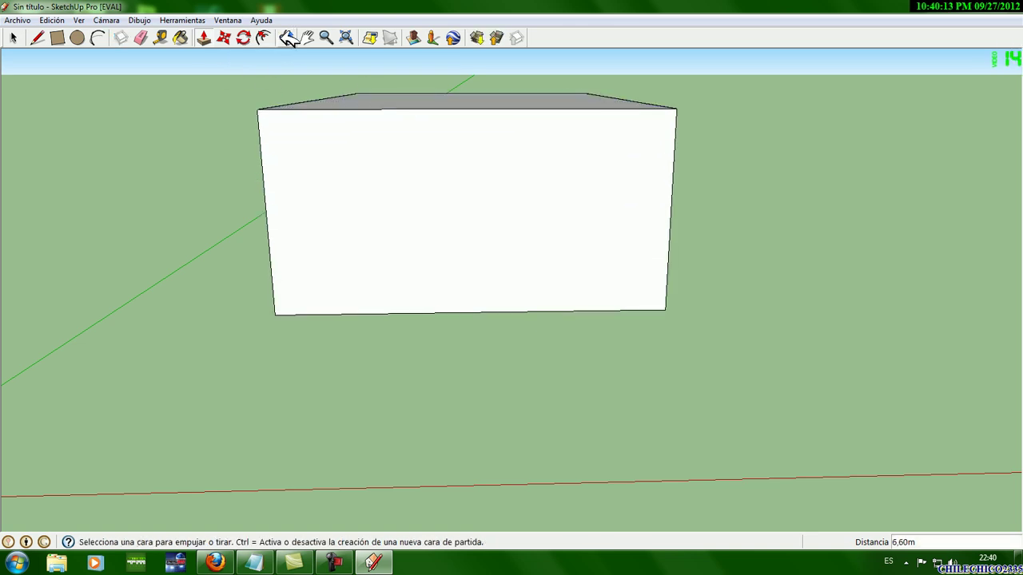
{"action": "left_click", "coordinate": [287, 38]}
{"action": "left_click_drag", "start_coordinate": [383, 187], "coordinate": [389, 178]}
{"action": "left_click", "coordinate": [307, 38]}
{"action": "mouse_move", "coordinate": [360, 208]}
{"action": "left_mouse_down"}
{"action": "mouse_move", "coordinate": [437, 200]}
{"action": "mouse_move", "coordinate": [514, 253]}
{"action": "mouse_move", "coordinate": [482, 254]}
{"action": "left_mouse_up"}
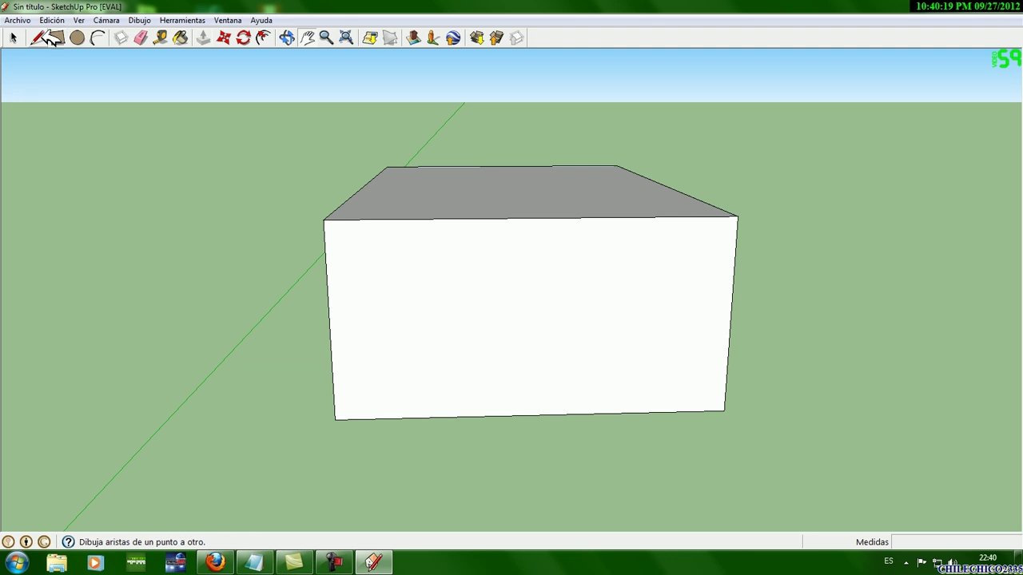
- Raise the box's top face, then draw two gable slopes from the top-edge midpoint on one end wall
{"action": "left_click", "coordinate": [203, 38]}
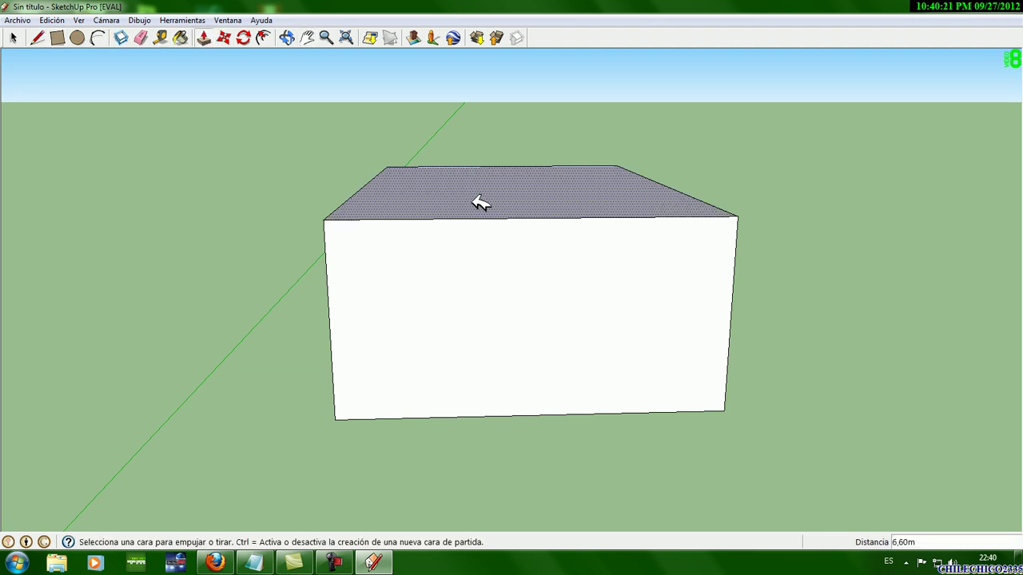
{"action": "left_click", "coordinate": [479, 201]}
{"action": "left_click", "coordinate": [471, 137]}
{"action": "left_click", "coordinate": [43, 38]}
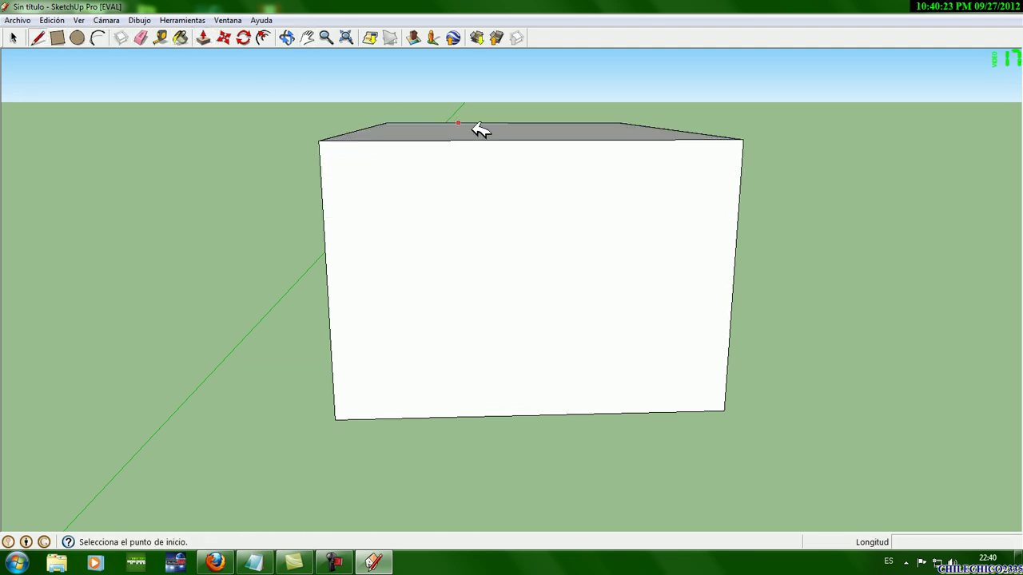
{"action": "left_click", "coordinate": [535, 140]}
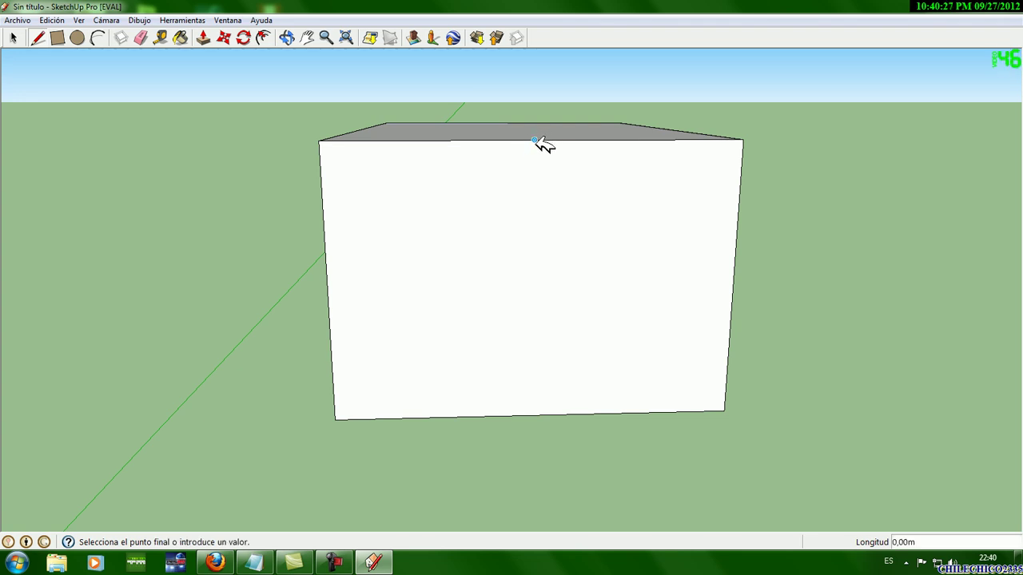
{"action": "left_click", "coordinate": [325, 243]}
{"action": "left_click", "coordinate": [534, 139]}
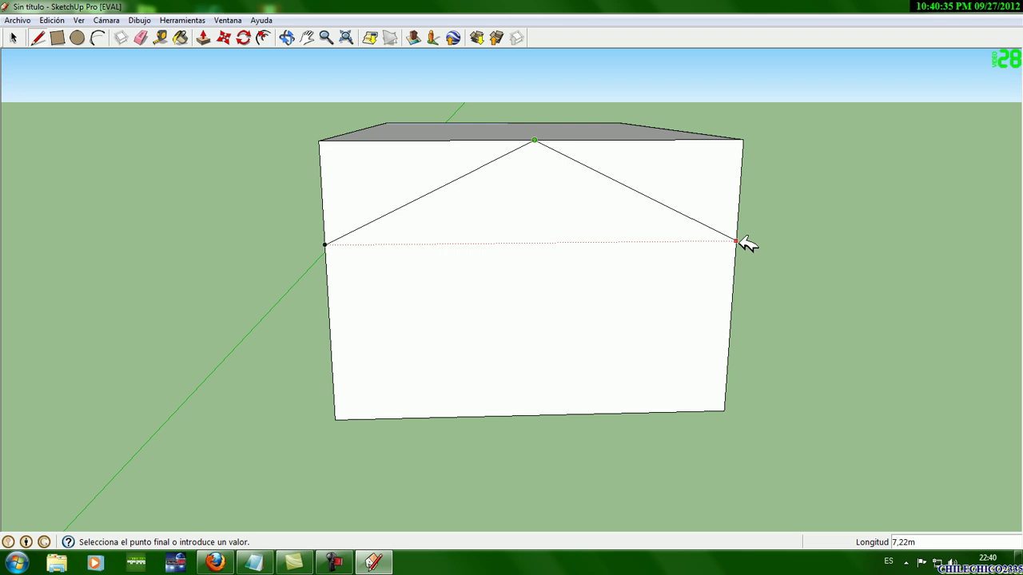
{"action": "left_click", "coordinate": [628, 313]}
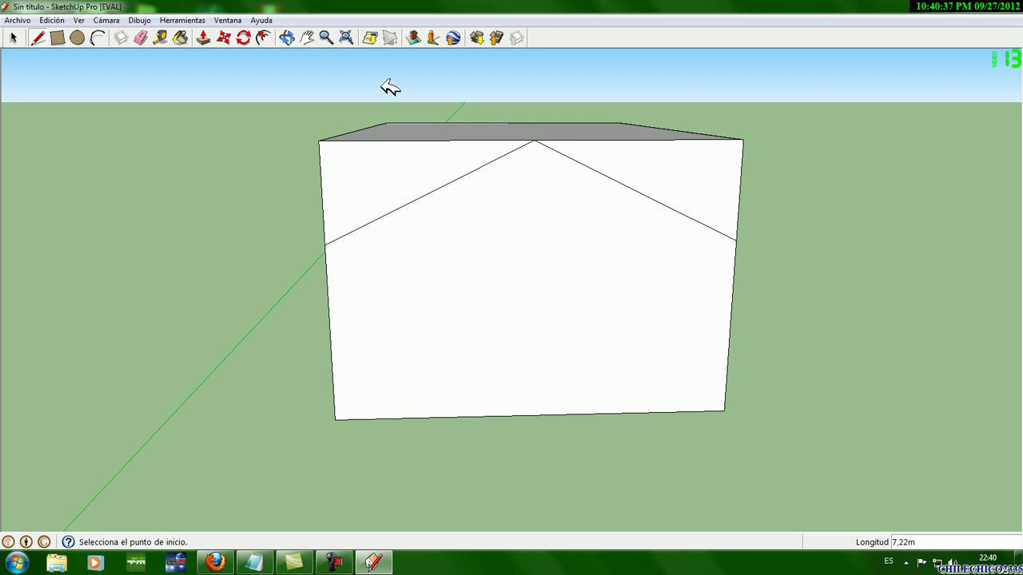
- Draw a 19.92 m eave line along the box's long wall
{"action": "left_click", "coordinate": [288, 38]}
{"action": "left_click_drag", "start_coordinate": [634, 179], "coordinate": [296, 178]}
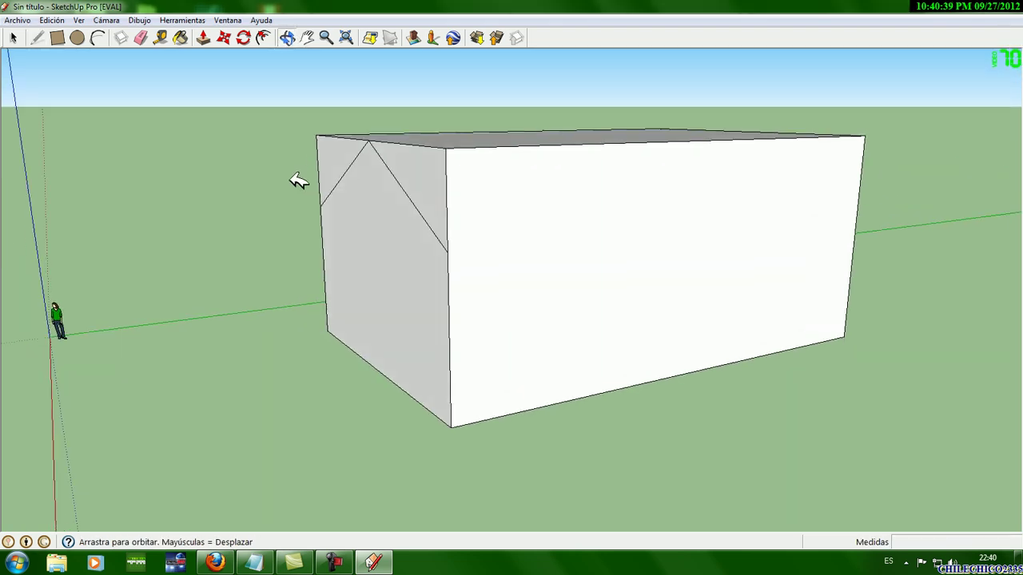
{"action": "left_click", "coordinate": [40, 37]}
{"action": "left_click", "coordinate": [435, 257]}
{"action": "left_click", "coordinate": [867, 213]}
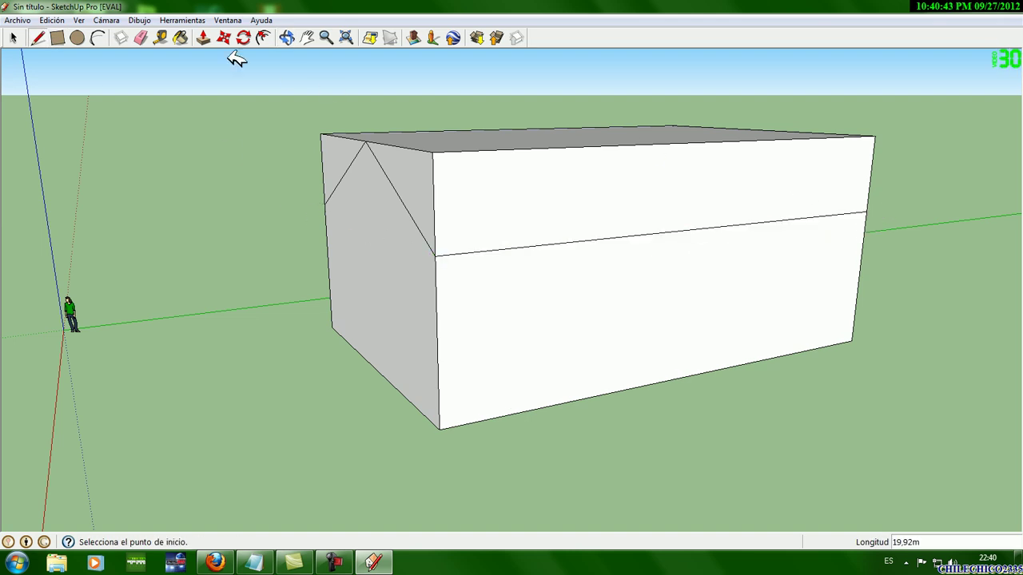
{"action": "left_click", "coordinate": [288, 38]}
{"action": "mouse_move", "coordinate": [903, 164]}
{"action": "left_mouse_down"}
{"action": "mouse_move", "coordinate": [621, 203]}
{"action": "mouse_move", "coordinate": [269, 179]}
{"action": "mouse_move", "coordinate": [273, 156]}
{"action": "left_mouse_up"}
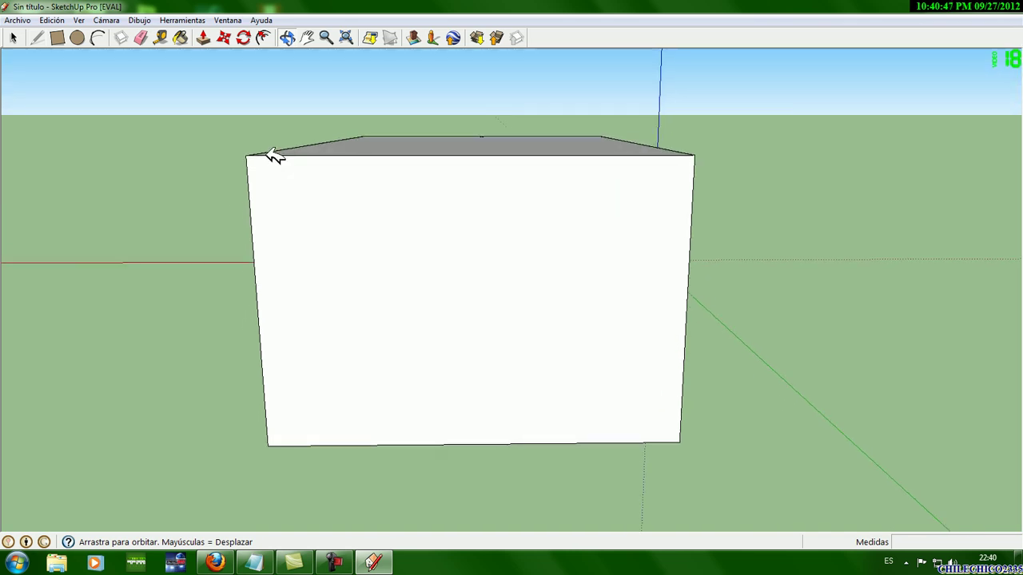
- Draw the left gable slope from the top-edge midpoint on the opposite end wall
{"action": "key", "text": "l"}
{"action": "left_click", "coordinate": [470, 155]}
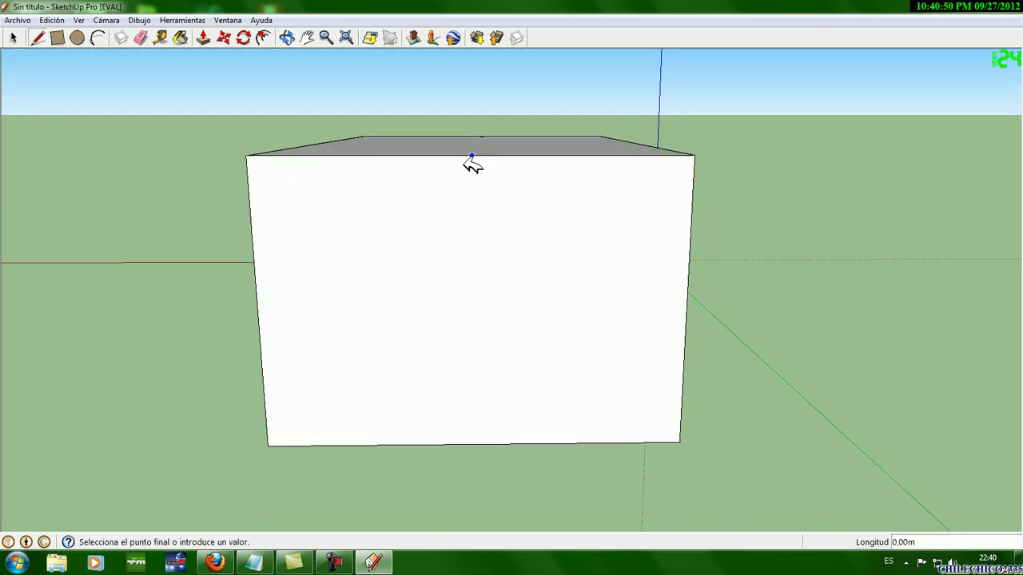
{"action": "left_click", "coordinate": [254, 263]}
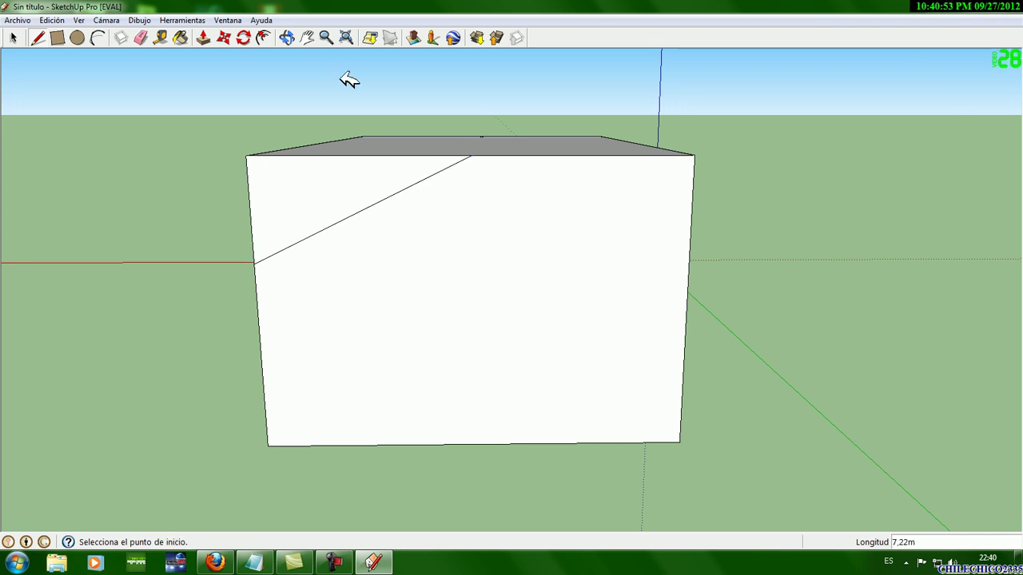
- Draw the eave line along the other long wall from the gable's lower corner
{"action": "left_click", "coordinate": [287, 37]}
{"action": "mouse_move", "coordinate": [384, 317]}
{"action": "left_mouse_down"}
{"action": "mouse_move", "coordinate": [521, 307]}
{"action": "mouse_move", "coordinate": [251, 297]}
{"action": "mouse_move", "coordinate": [171, 343]}
{"action": "left_mouse_up"}
{"action": "mouse_move", "coordinate": [776, 226]}
{"action": "left_mouse_down"}
{"action": "mouse_move", "coordinate": [536, 185]}
{"action": "mouse_move", "coordinate": [388, 186]}
{"action": "left_mouse_up"}
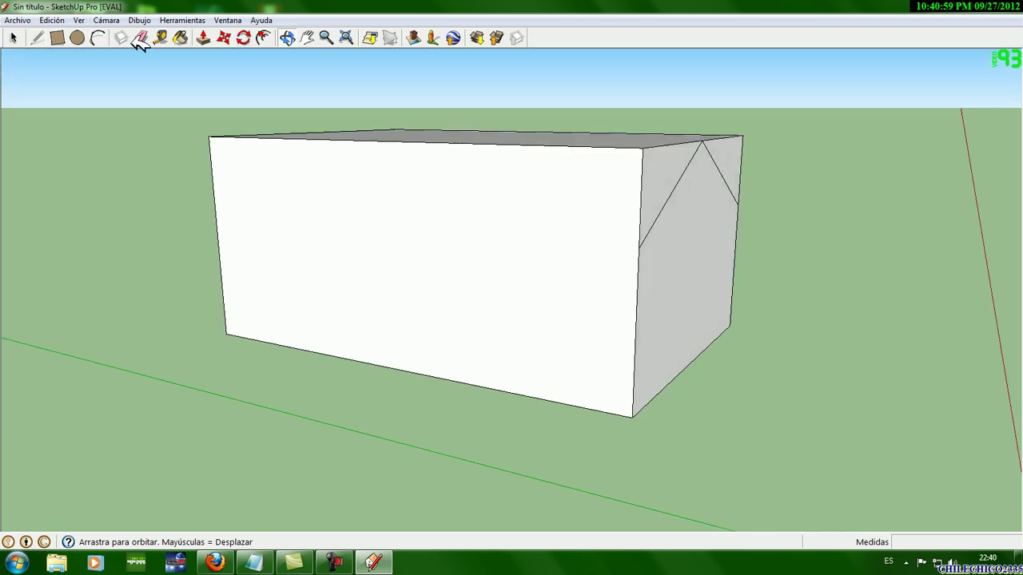
{"action": "left_click", "coordinate": [40, 38]}
{"action": "left_click", "coordinate": [648, 246]}
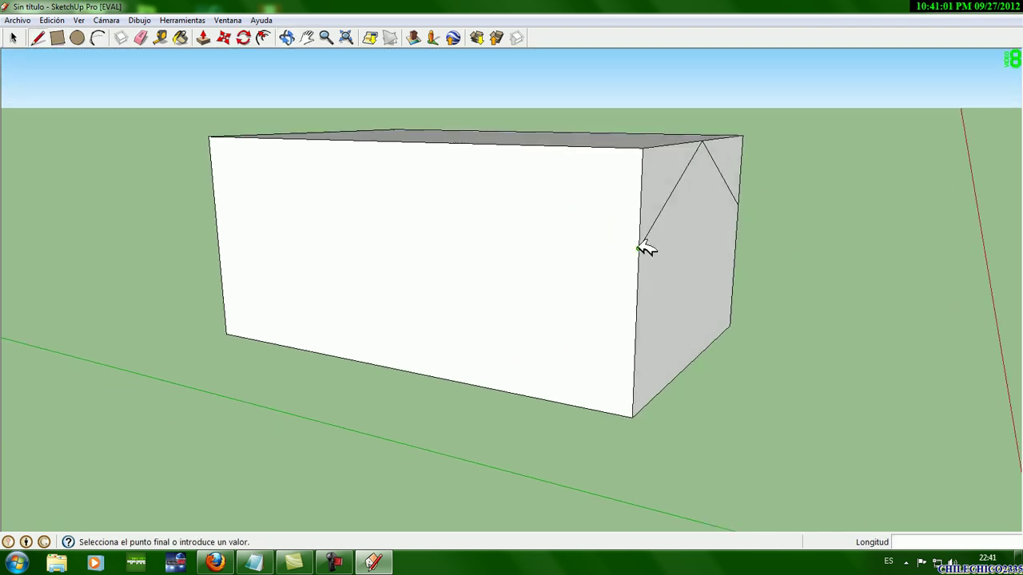
{"action": "left_click", "coordinate": [216, 211]}
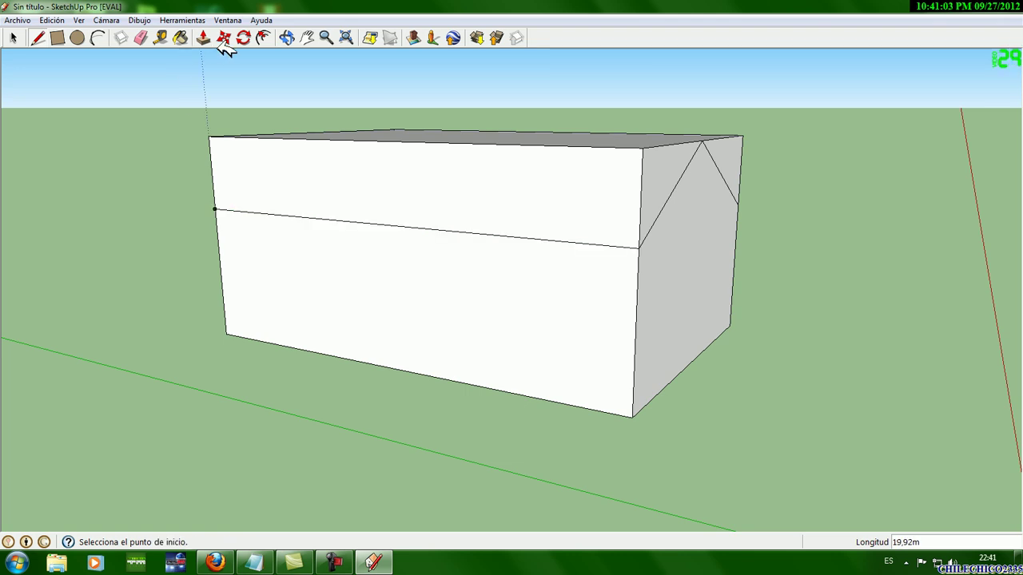
- Draw the right gable slope from the top-edge middle down to the right wall edge
{"action": "left_click", "coordinate": [286, 38]}
{"action": "left_click_drag", "start_coordinate": [372, 206], "coordinate": [644, 208]}
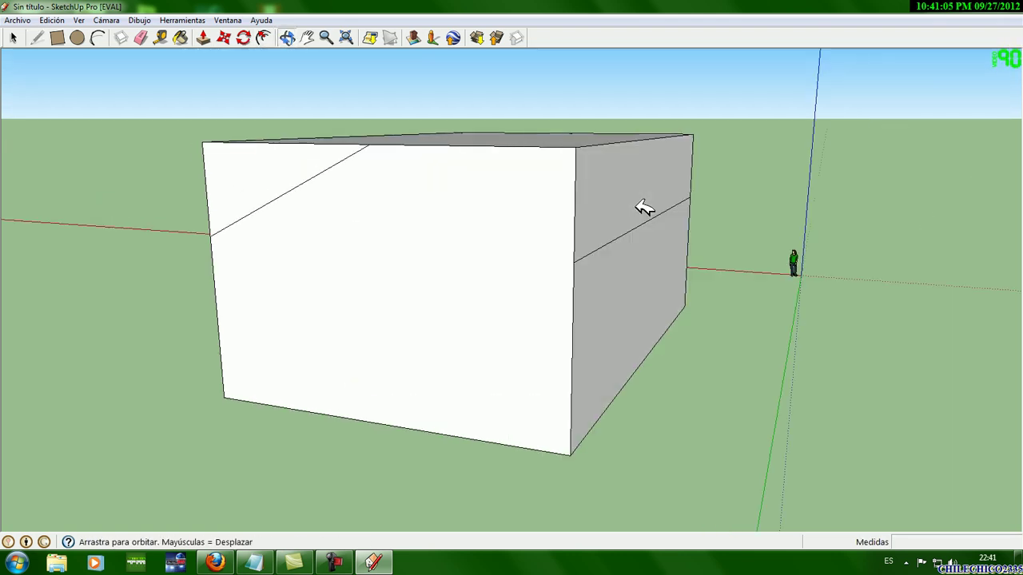
{"action": "key", "text": "l"}
{"action": "left_click", "coordinate": [369, 144]}
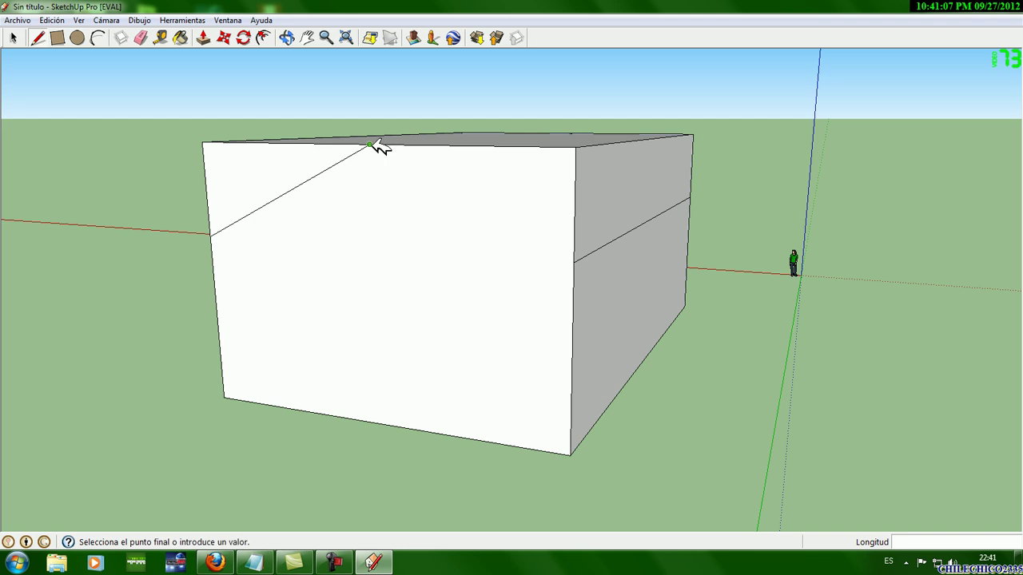
{"action": "left_click", "coordinate": [573, 263]}
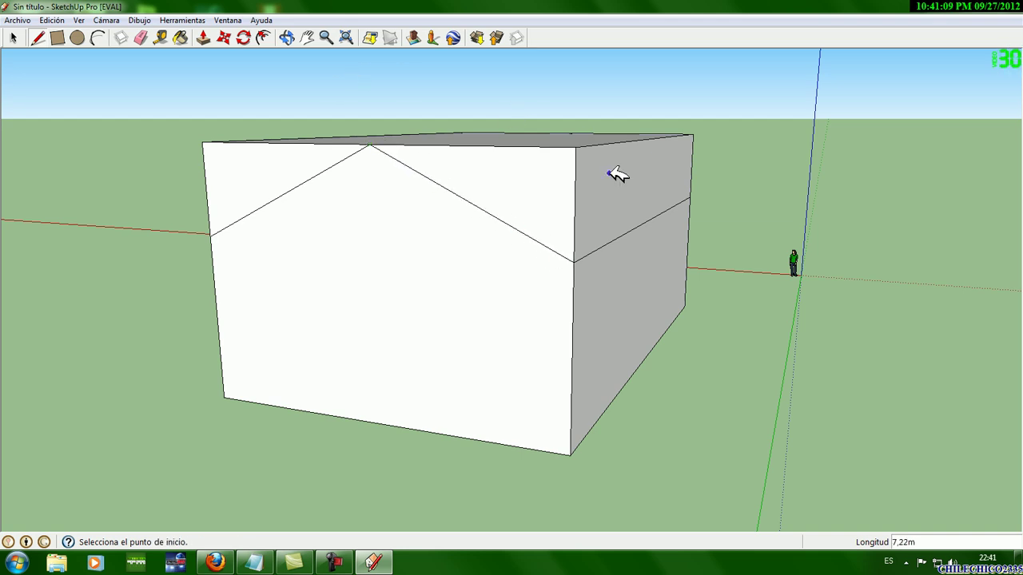
{"action": "left_click", "coordinate": [286, 37]}
{"action": "mouse_move", "coordinate": [392, 201]}
{"action": "left_mouse_down"}
{"action": "mouse_move", "coordinate": [354, 235]}
{"action": "mouse_move", "coordinate": [256, 266]}
{"action": "mouse_move", "coordinate": [354, 267]}
{"action": "mouse_move", "coordinate": [347, 213]}
{"action": "mouse_move", "coordinate": [296, 196]}
{"action": "left_mouse_up"}
{"action": "left_click", "coordinate": [38, 38]}
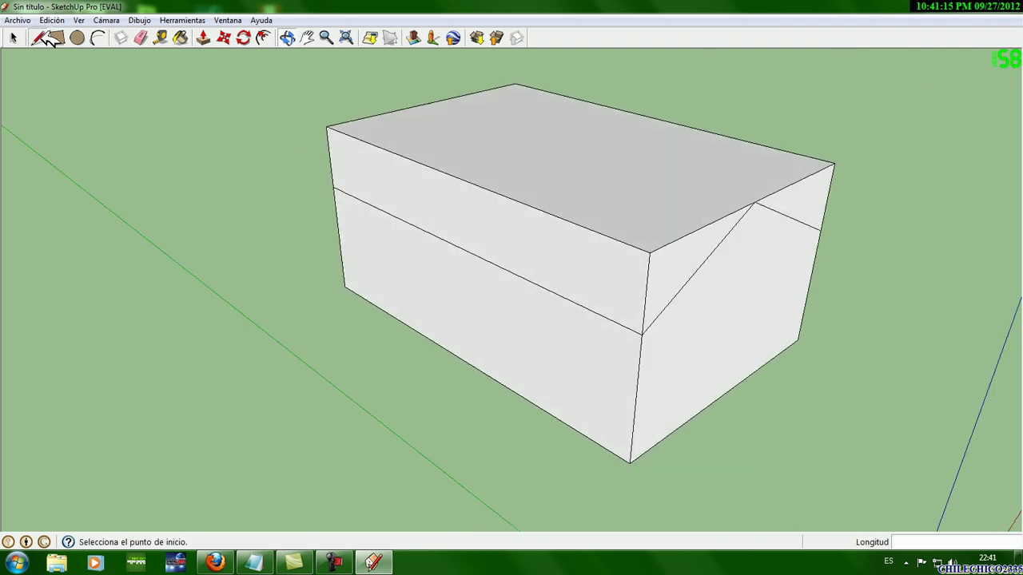
- Draw the ridge line across the box top between the two gable peaks
{"action": "left_click", "coordinate": [753, 202]}
{"action": "left_click", "coordinate": [432, 103]}
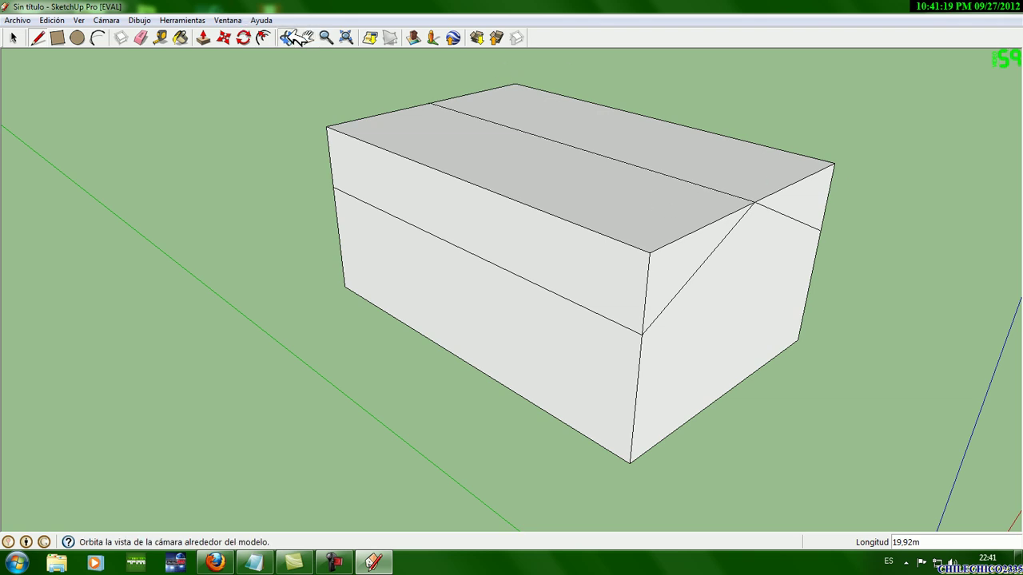
{"action": "left_click", "coordinate": [286, 37]}
{"action": "left_click_drag", "start_coordinate": [287, 64], "coordinate": [312, 85]}
- Erase the box corner edges above the slopes so the sloping roof planes form
{"action": "left_click", "coordinate": [140, 38]}
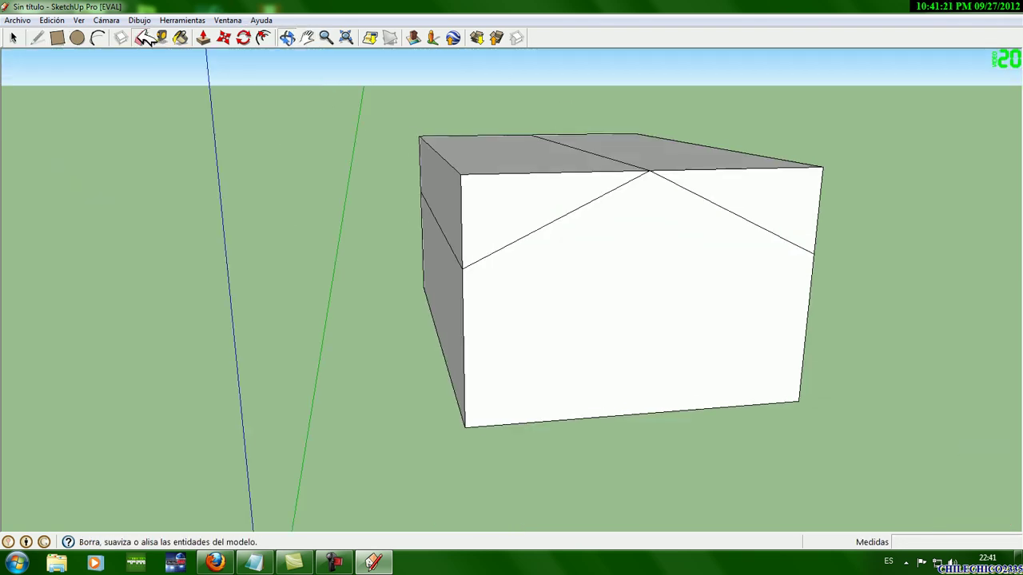
{"action": "mouse_move", "coordinate": [477, 177]}
{"action": "left_mouse_down"}
{"action": "mouse_move", "coordinate": [468, 169]}
{"action": "mouse_move", "coordinate": [534, 137]}
{"action": "left_mouse_up"}
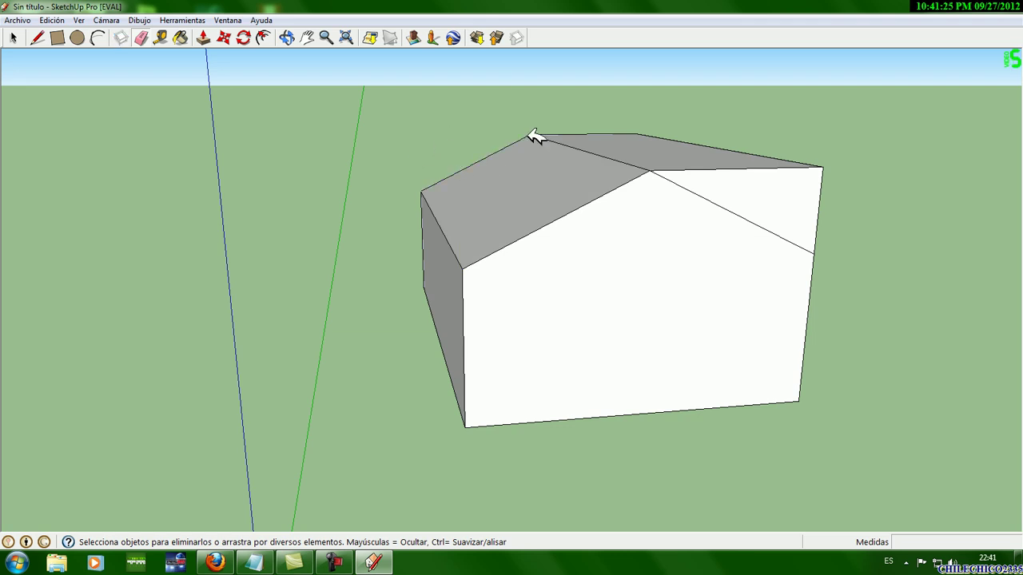
{"action": "left_click", "coordinate": [286, 37]}
{"action": "left_click_drag", "start_coordinate": [795, 160], "coordinate": [594, 141]}
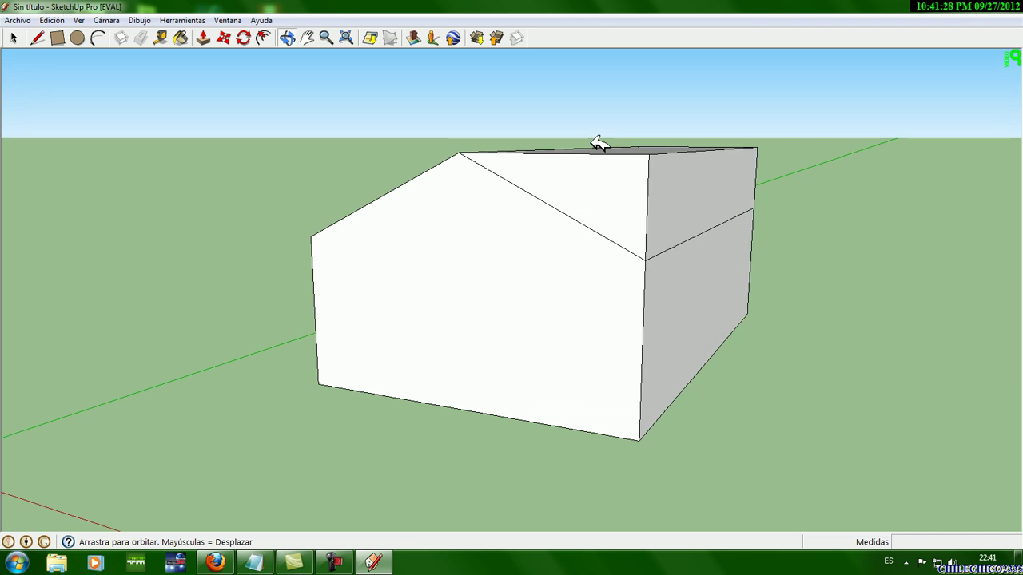
{"action": "left_click", "coordinate": [141, 38]}
{"action": "left_click_drag", "start_coordinate": [646, 152], "coordinate": [663, 155]}
{"action": "mouse_move", "coordinate": [779, 157]}
{"action": "left_mouse_down"}
{"action": "mouse_move", "coordinate": [722, 165]}
{"action": "mouse_move", "coordinate": [717, 142]}
{"action": "mouse_move", "coordinate": [45, 192]}
{"action": "mouse_move", "coordinate": [525, 229]}
{"action": "mouse_move", "coordinate": [739, 180]}
{"action": "mouse_move", "coordinate": [795, 43]}
{"action": "mouse_move", "coordinate": [831, 126]}
{"action": "left_mouse_up"}
- Draw a roughly 2.24 m by 3.07 m door rectangle at the base of the gable wall
{"action": "left_click", "coordinate": [286, 38]}
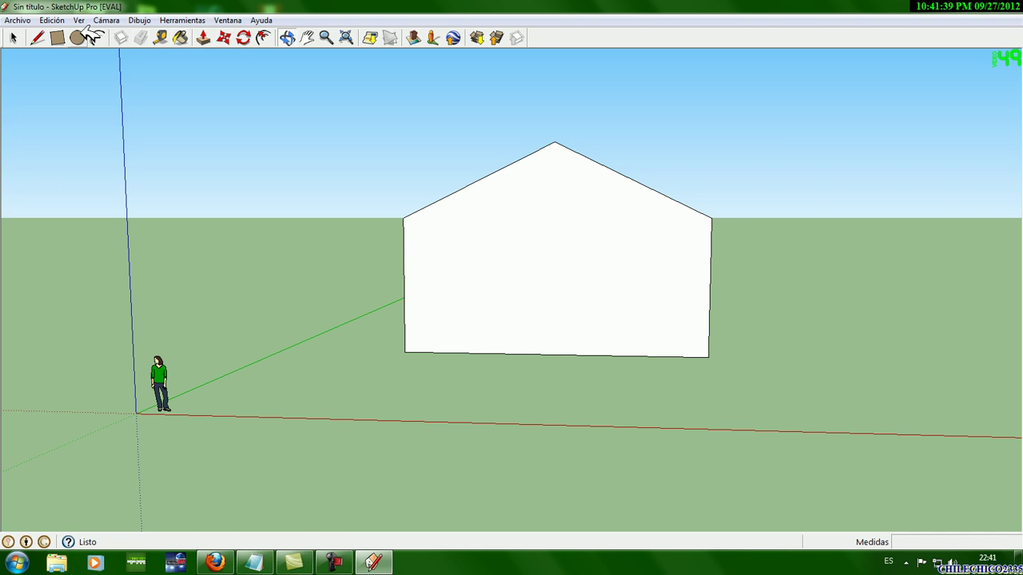
{"action": "left_click", "coordinate": [57, 37]}
{"action": "left_click", "coordinate": [621, 313]}
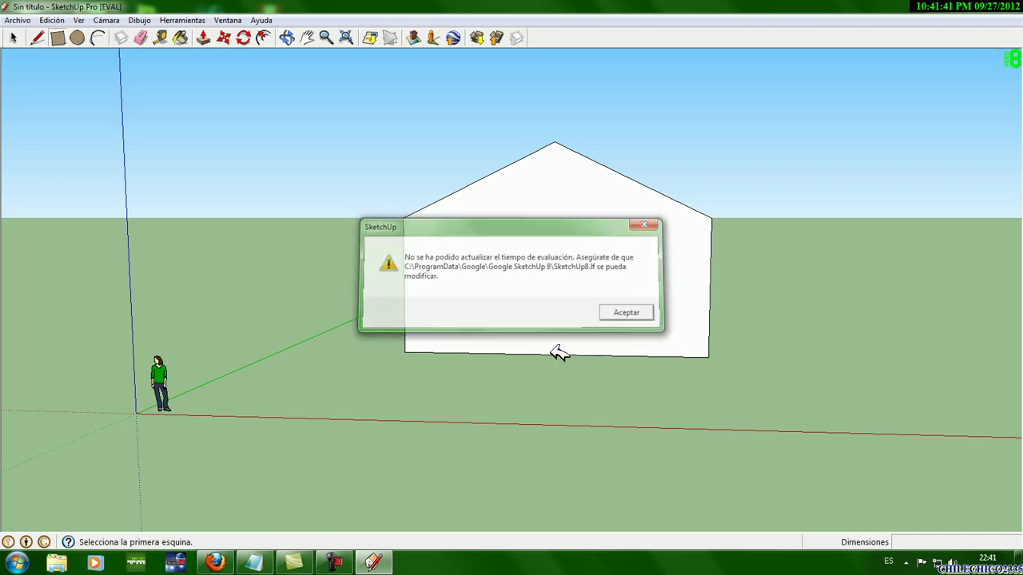
{"action": "left_click", "coordinate": [528, 354]}
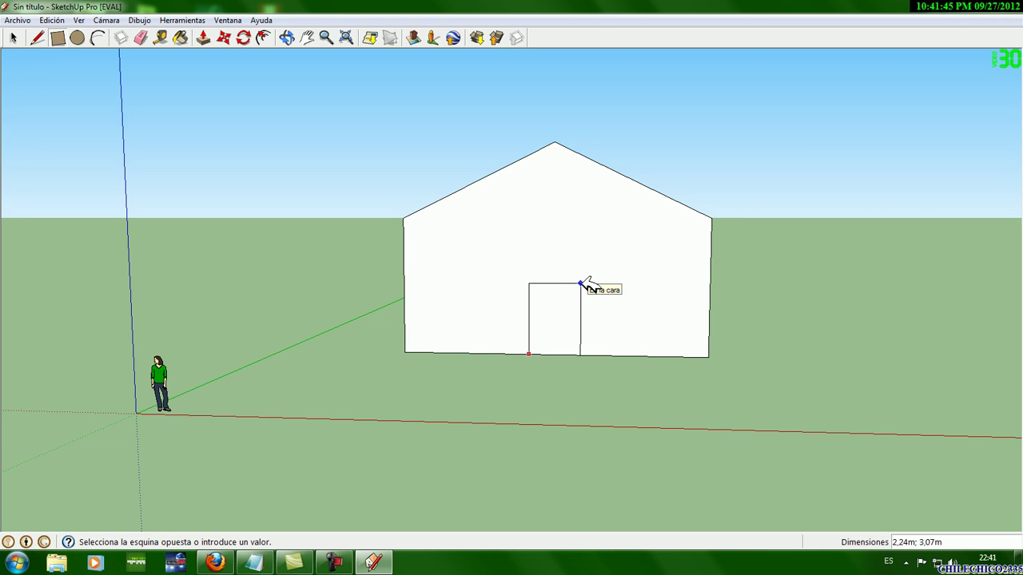
{"action": "left_click", "coordinate": [581, 284]}
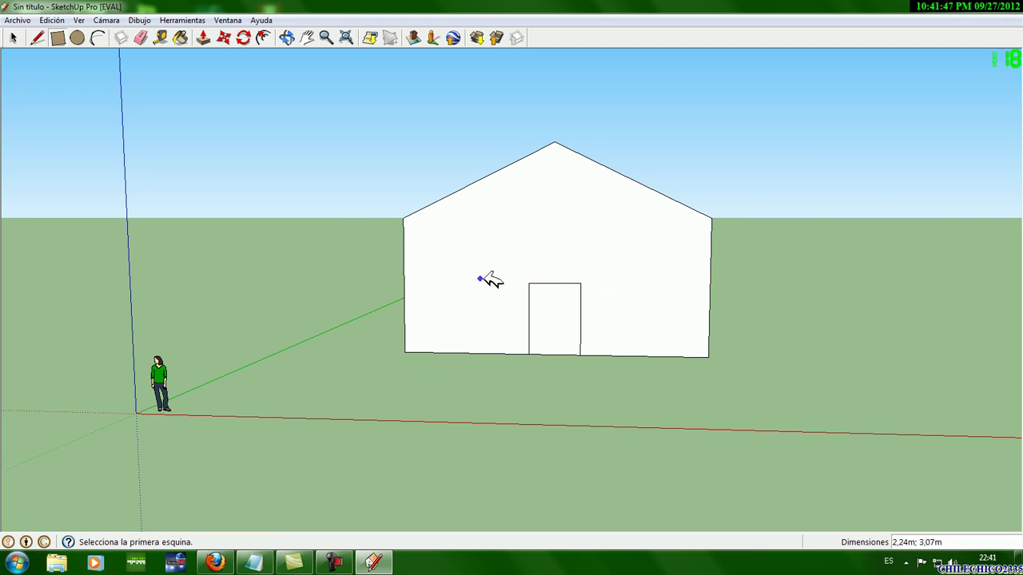
- Start measuring with the Tape Measure from the wall's left edge
{"action": "left_click", "coordinate": [415, 232]}
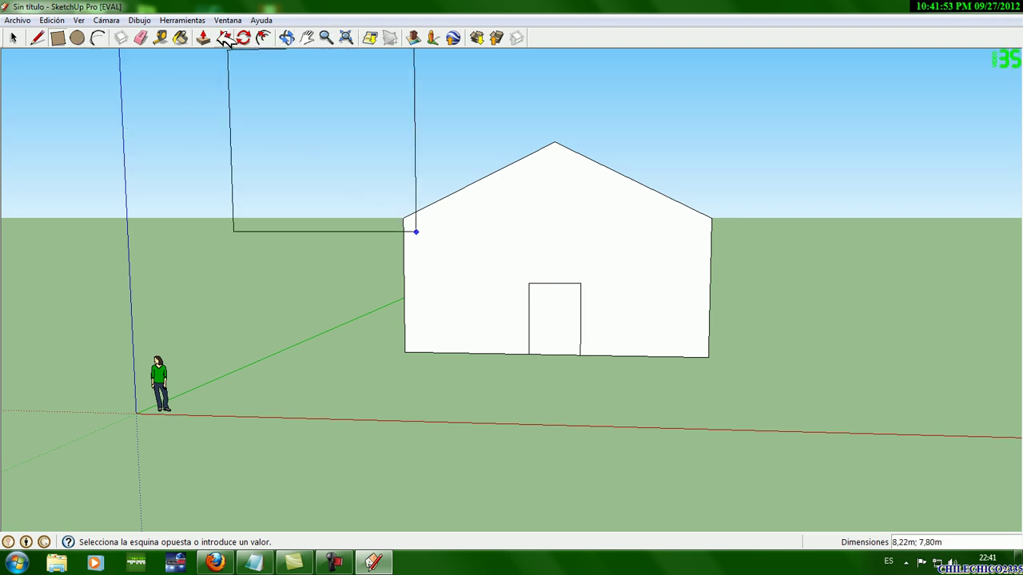
{"action": "left_click", "coordinate": [164, 37]}
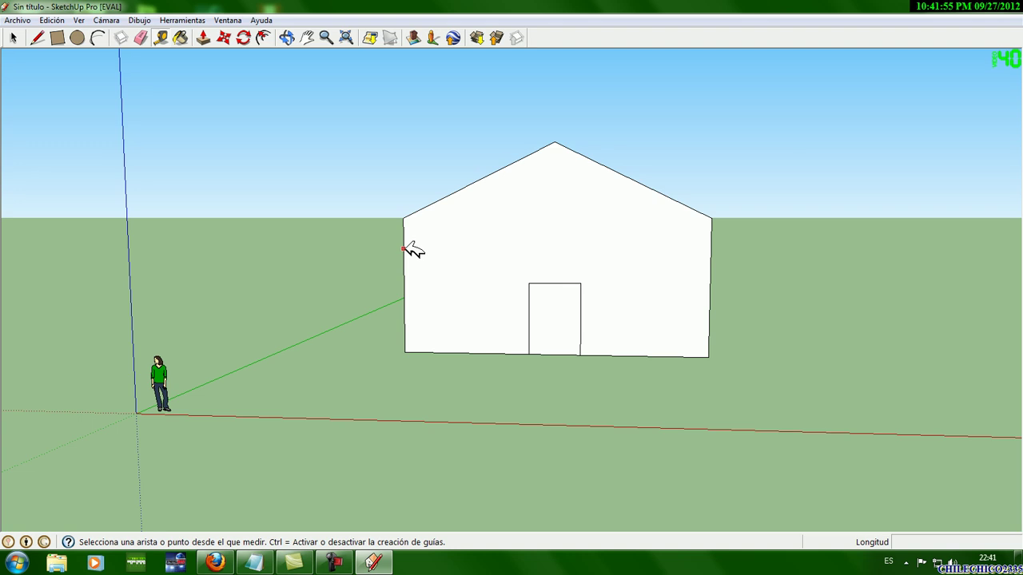
{"action": "left_click", "coordinate": [404, 249]}
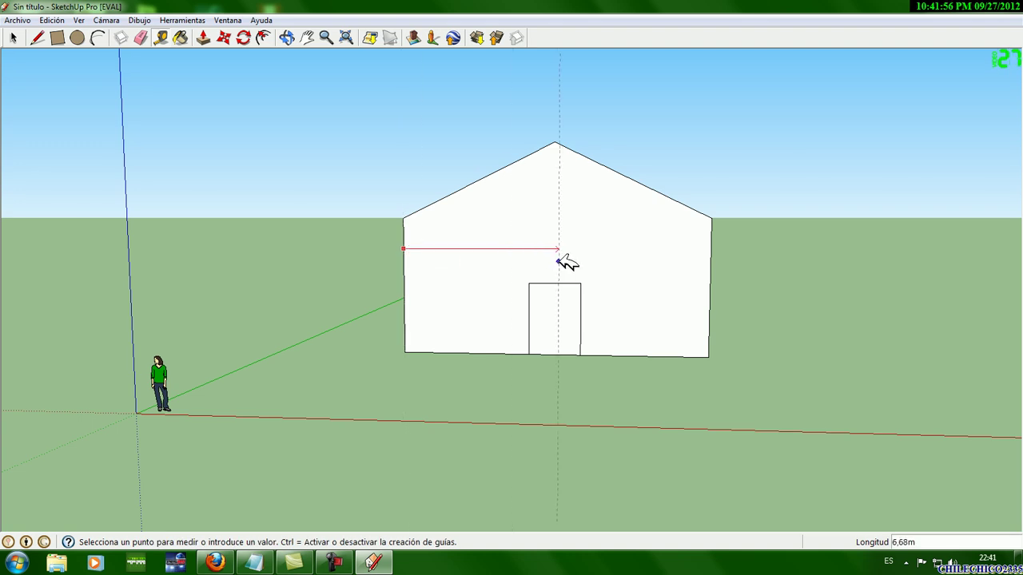
- Measure up from the wall's bottom-left corner and draw the left window rectangle
{"action": "right_click", "coordinate": [416, 249]}
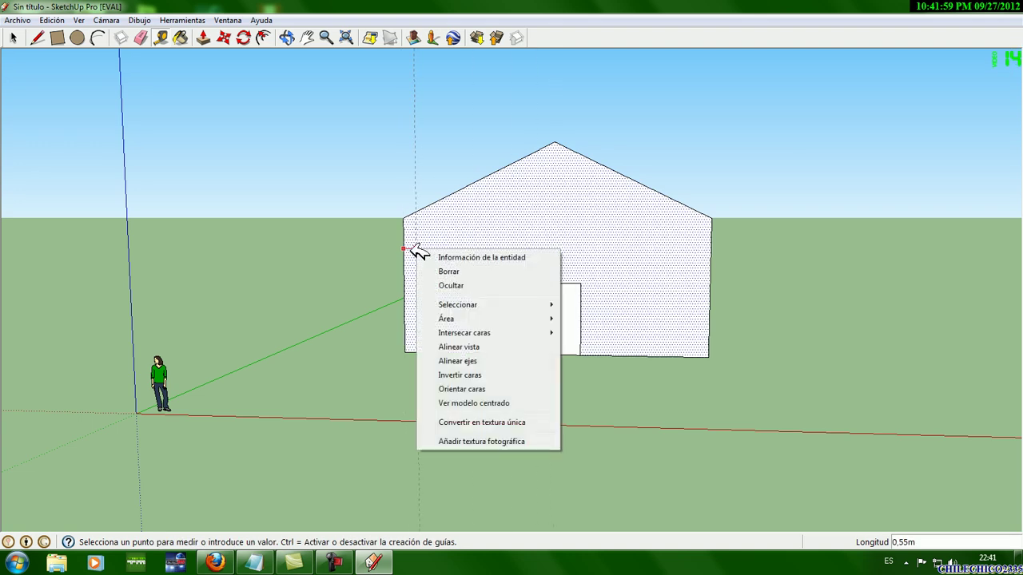
{"action": "left_click", "coordinate": [312, 478]}
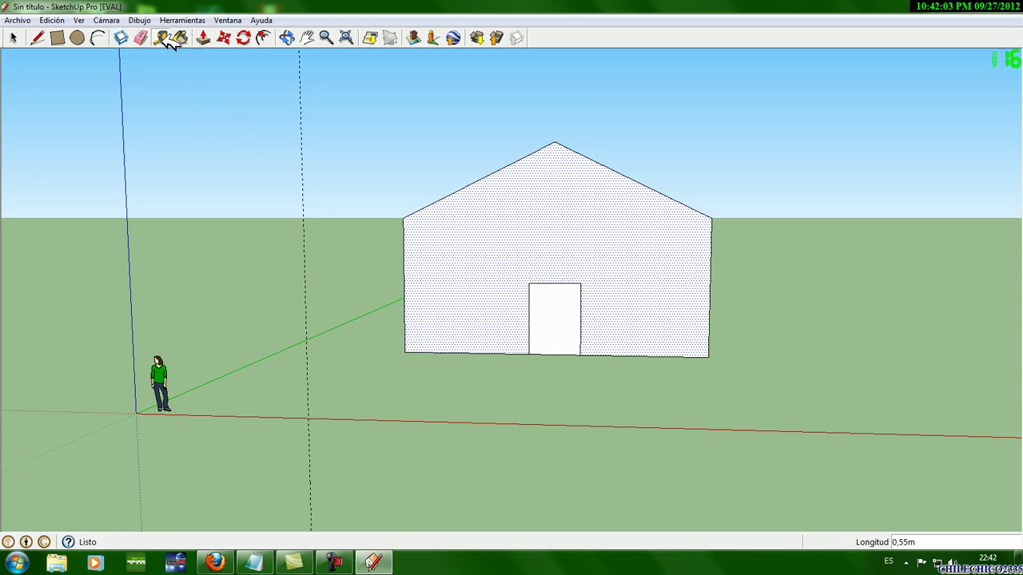
{"action": "left_click", "coordinate": [405, 351]}
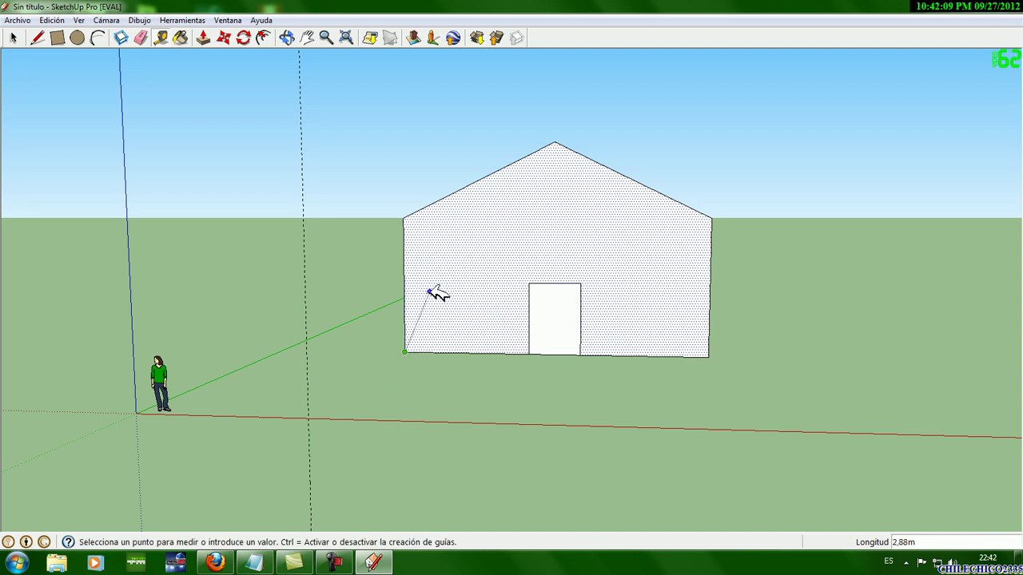
{"action": "left_click", "coordinate": [118, 38]}
{"action": "left_click", "coordinate": [404, 240]}
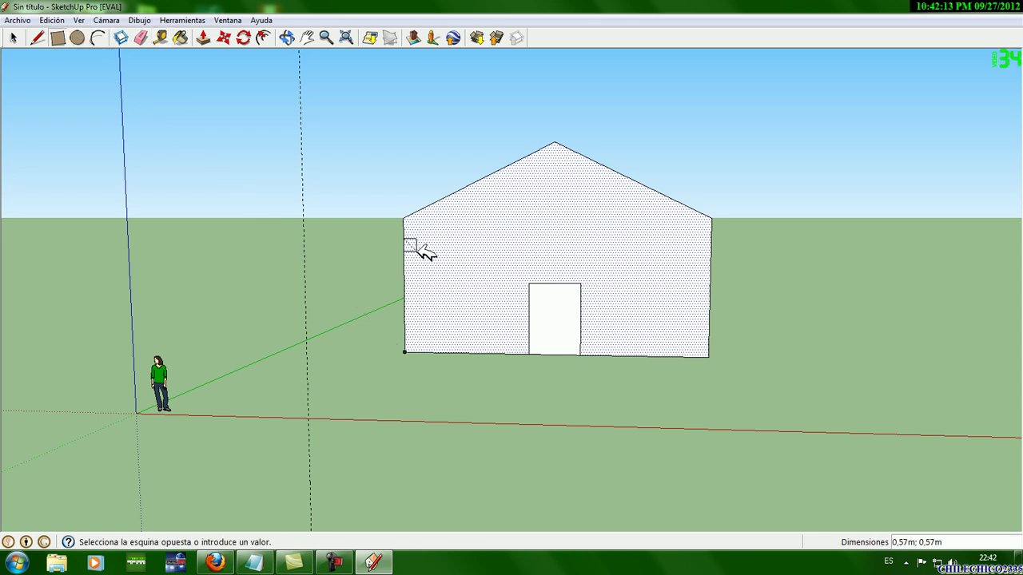
{"action": "left_click", "coordinate": [509, 285]}
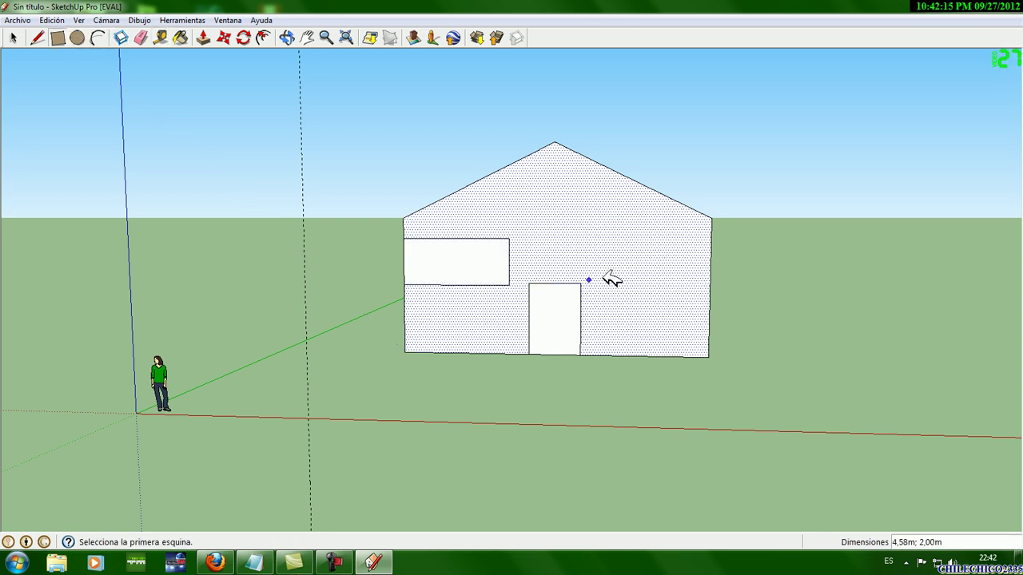
- Draw the matching right window rectangle from the wall's right edge, then clear the selection
{"action": "left_click", "coordinate": [711, 244]}
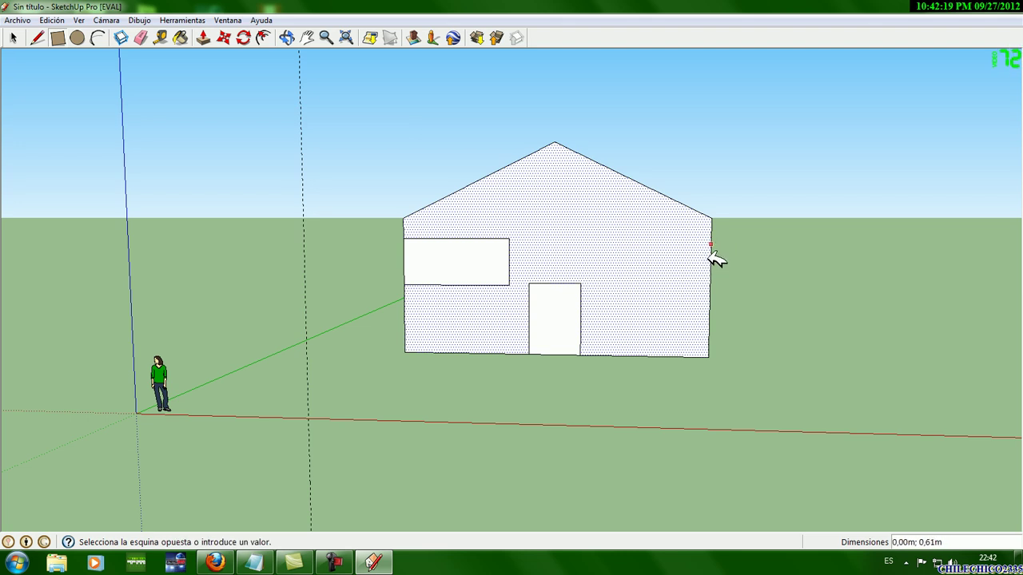
{"action": "key", "text": "Escape"}
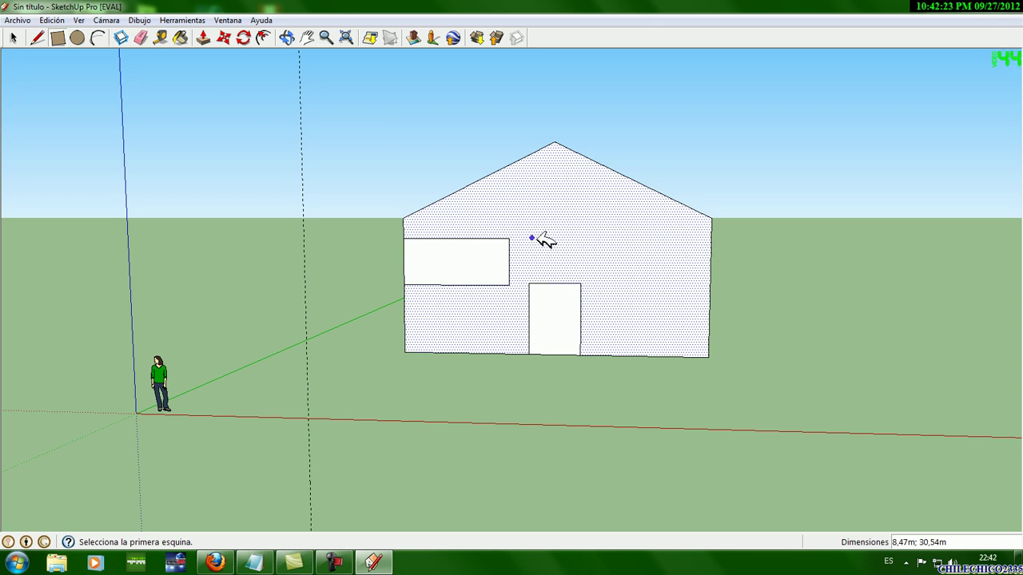
{"action": "left_click", "coordinate": [710, 240]}
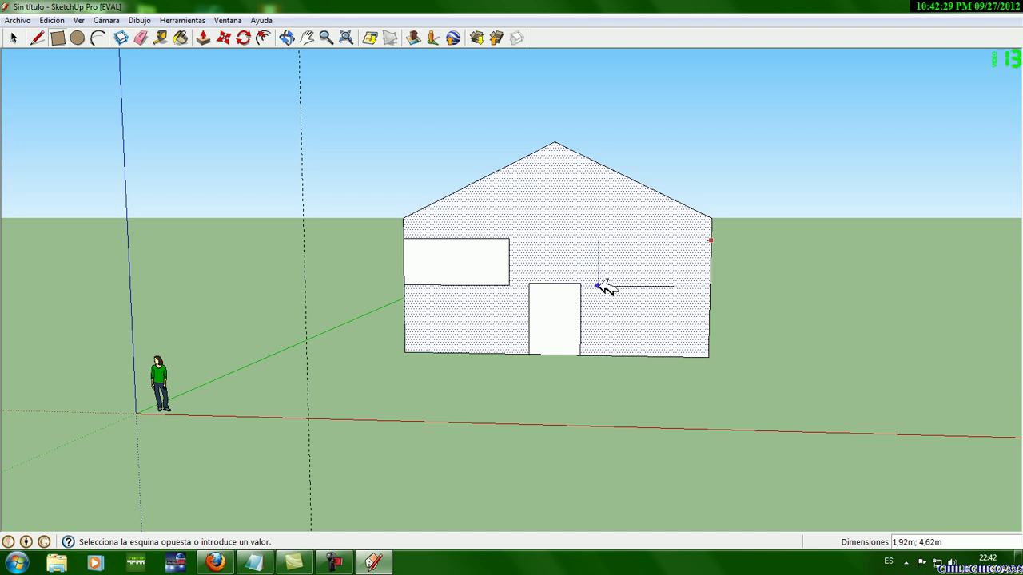
{"action": "left_click", "coordinate": [598, 286]}
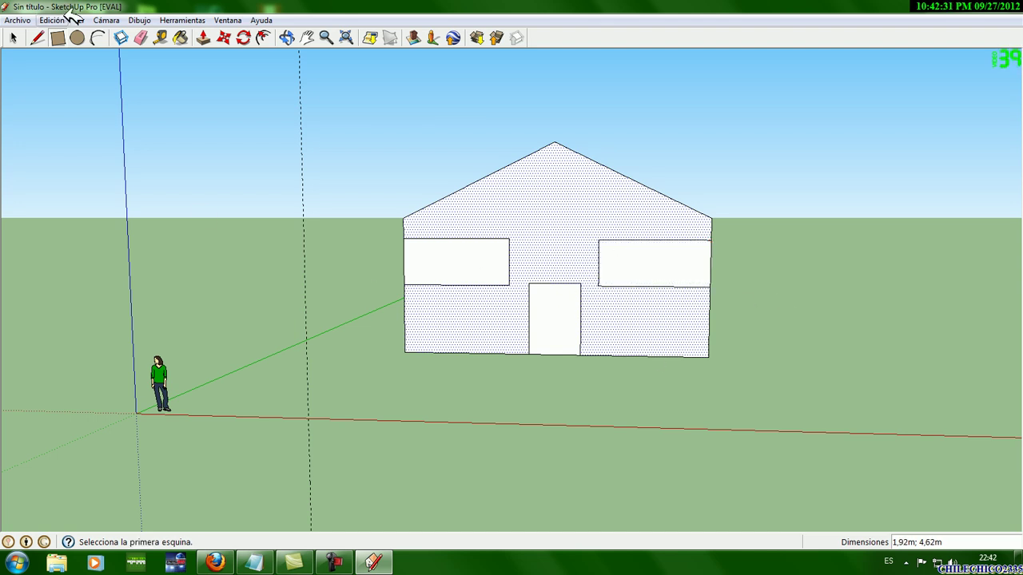
{"action": "left_click", "coordinate": [13, 38]}
{"action": "left_click", "coordinate": [331, 304]}
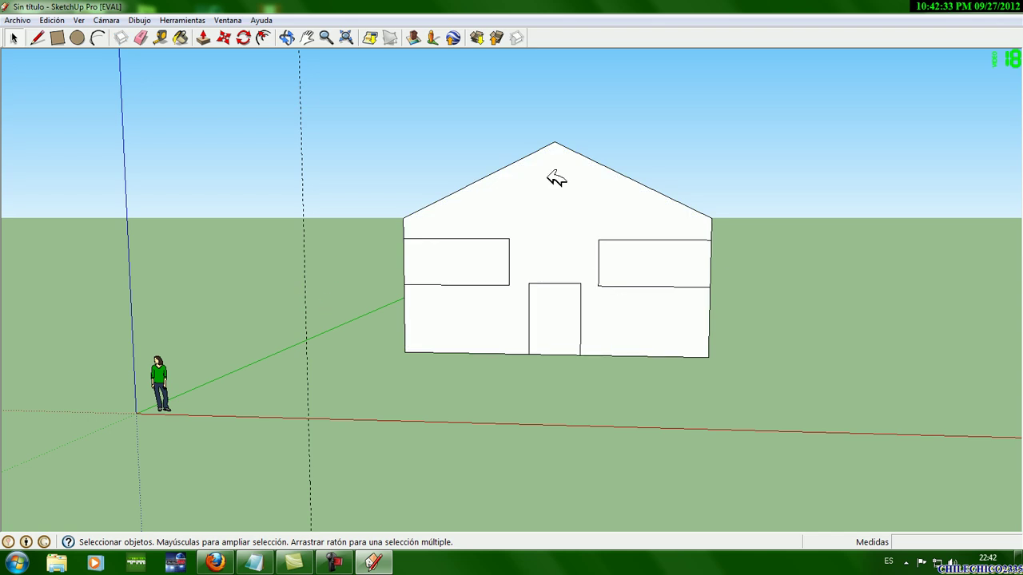
- Push the left window, right window and door faces slightly into the wall
{"action": "left_click", "coordinate": [204, 38]}
{"action": "left_click_drag", "start_coordinate": [435, 254], "coordinate": [451, 255]}
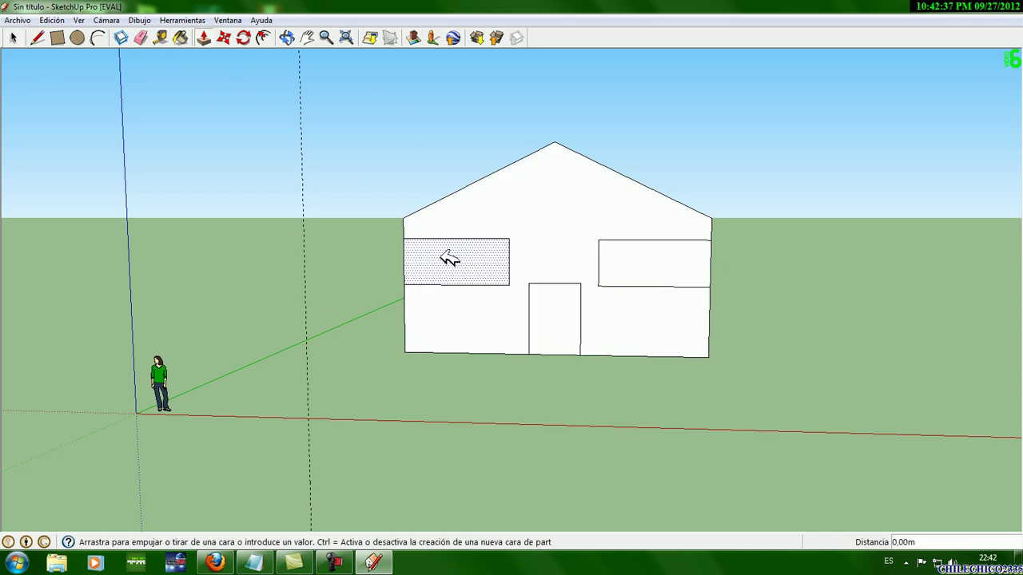
{"action": "left_click", "coordinate": [451, 256]}
{"action": "left_click", "coordinate": [617, 256]}
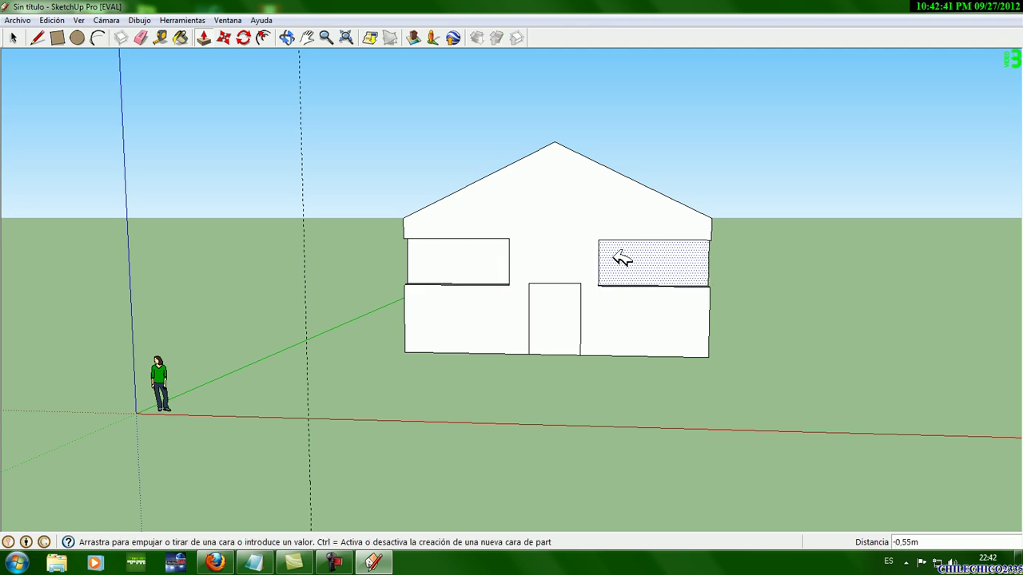
{"action": "left_click", "coordinate": [622, 257]}
{"action": "left_click", "coordinate": [621, 313]}
{"action": "left_click", "coordinate": [564, 334]}
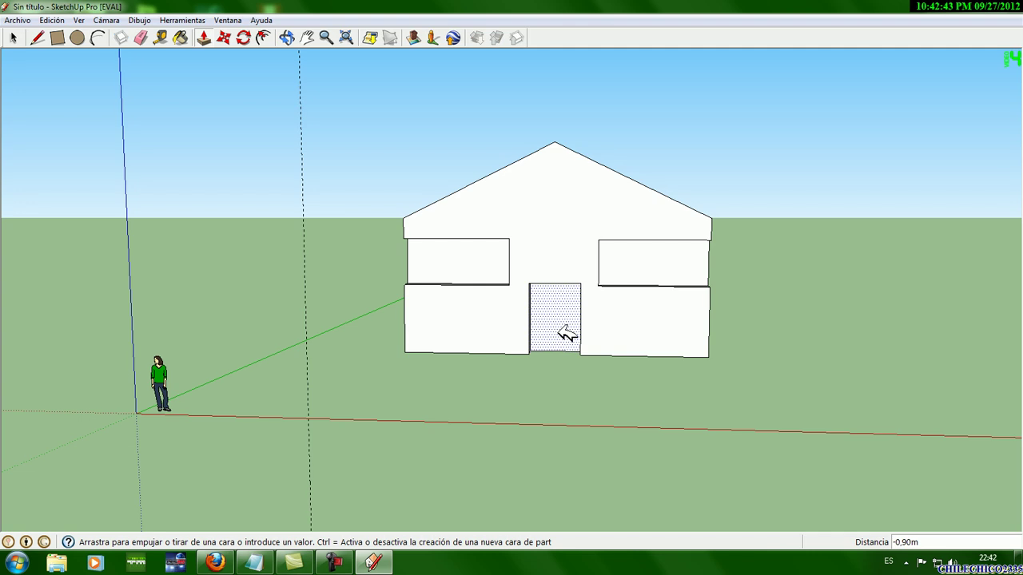
{"action": "left_click", "coordinate": [565, 334]}
- Draw a small doorknob circle on the door, then orbit to an angled view
{"action": "left_click", "coordinate": [286, 38]}
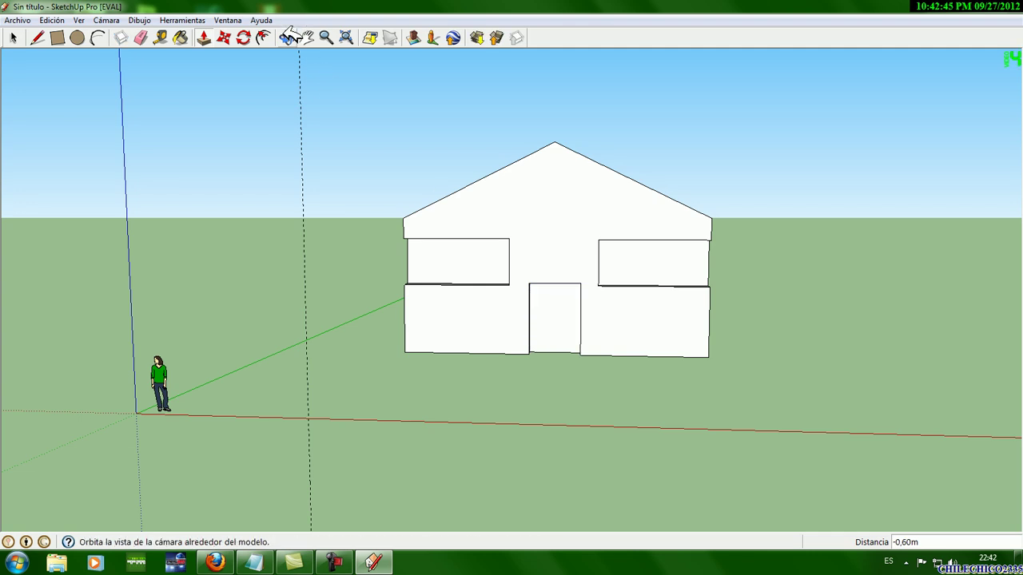
{"action": "left_click_drag", "start_coordinate": [609, 267], "coordinate": [571, 279]}
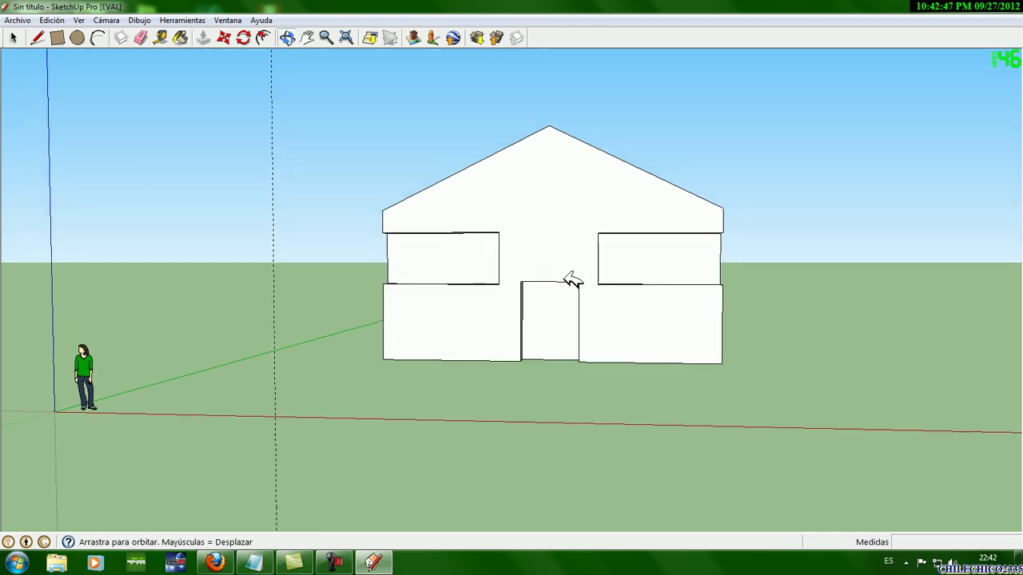
{"action": "left_click", "coordinate": [78, 38]}
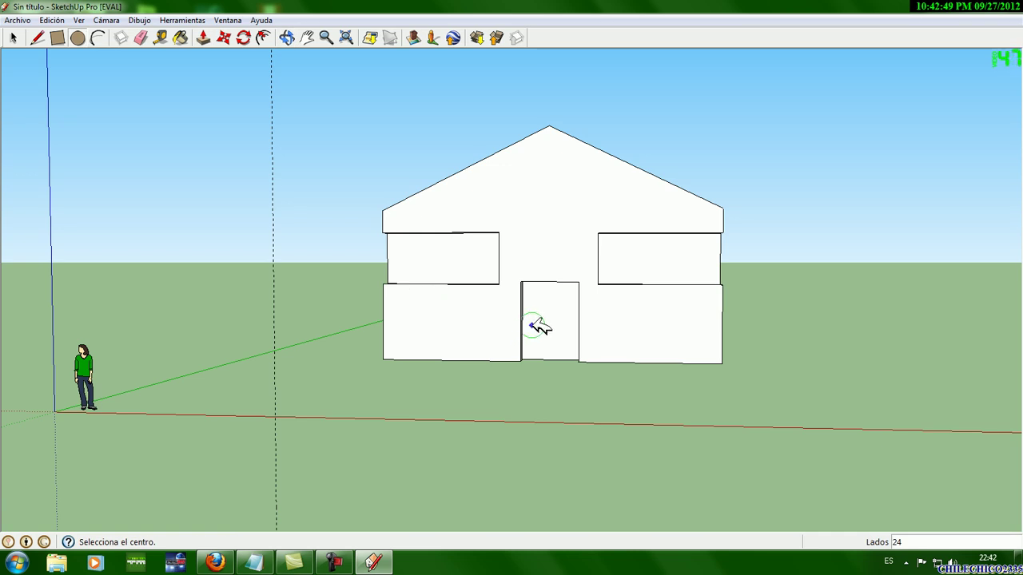
{"action": "scroll", "coordinate": [609, 330], "scroll_direction": "up", "scroll_amount": 1}
{"action": "scroll", "coordinate": [612, 331], "scroll_direction": "up", "scroll_amount": 1}
{"action": "left_click", "coordinate": [488, 314]}
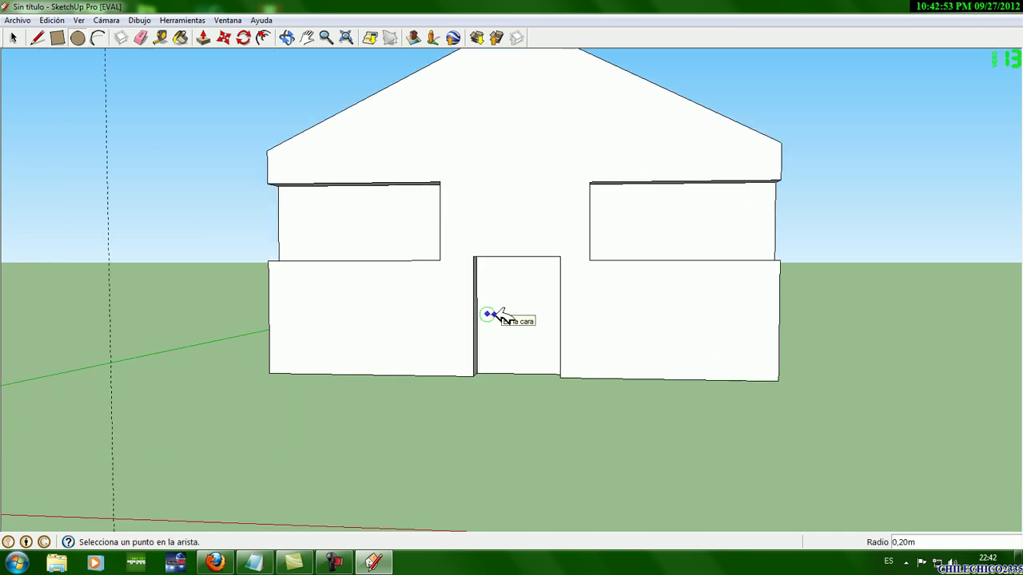
{"action": "left_click", "coordinate": [498, 311]}
{"action": "left_click", "coordinate": [286, 38]}
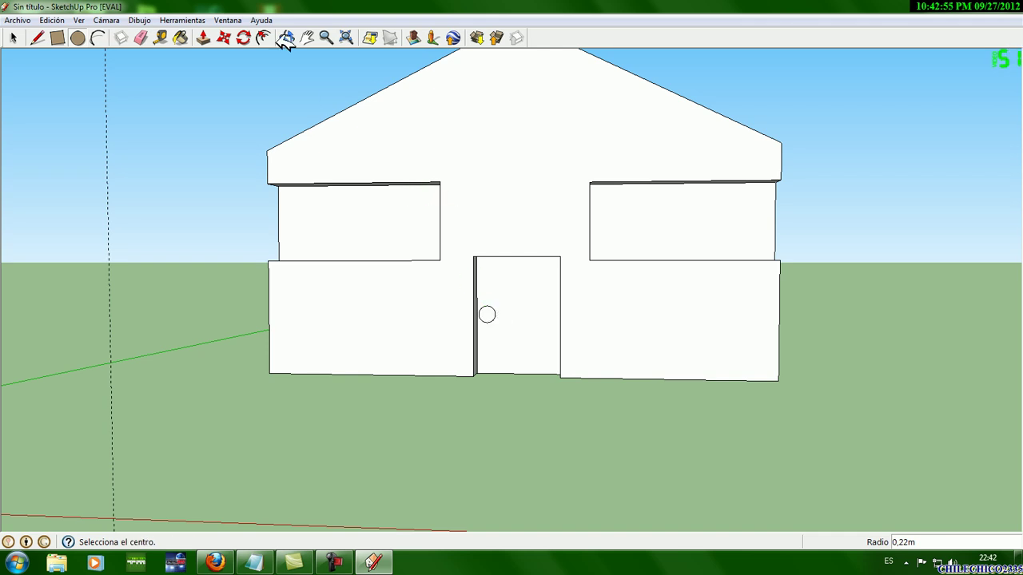
{"action": "mouse_move", "coordinate": [456, 176]}
{"action": "left_mouse_down"}
{"action": "mouse_move", "coordinate": [585, 210]}
{"action": "mouse_move", "coordinate": [692, 212]}
{"action": "mouse_move", "coordinate": [660, 229]}
{"action": "left_mouse_up"}
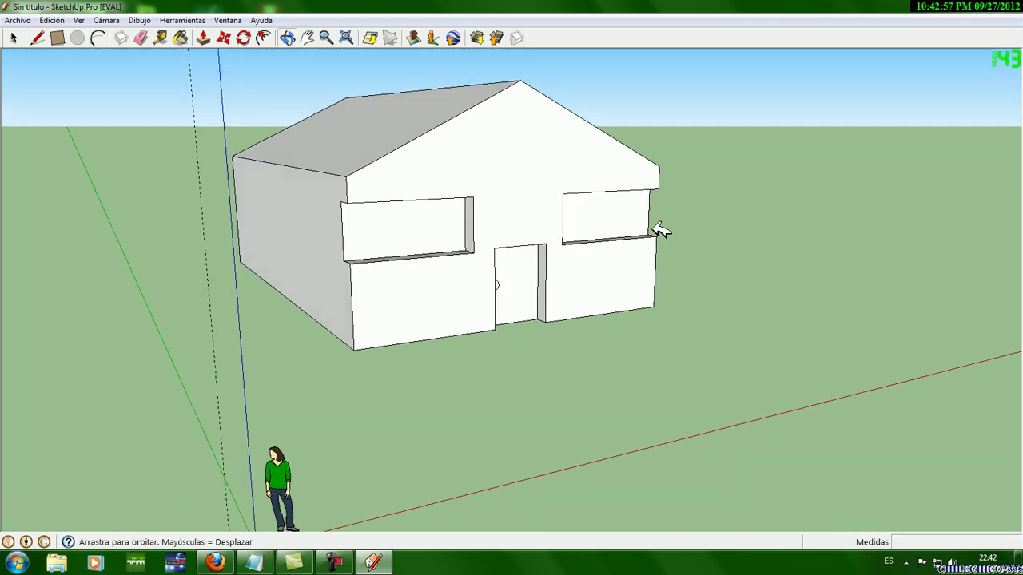
- Extend the front window with a rectangle and erase the edge splitting it
{"action": "left_click_drag", "start_coordinate": [336, 231], "coordinate": [436, 196]}
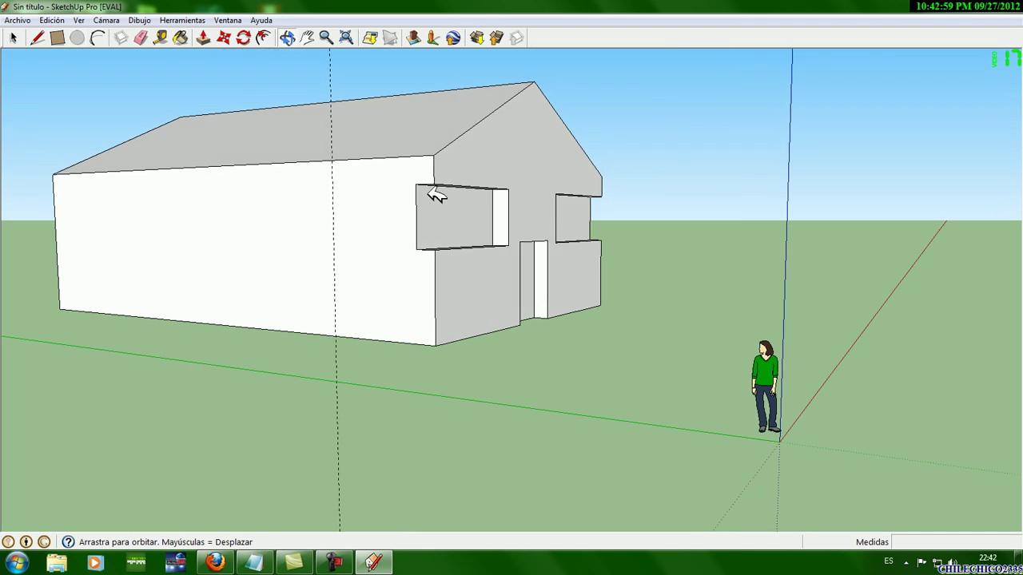
{"action": "key", "text": "r"}
{"action": "left_click", "coordinate": [433, 249]}
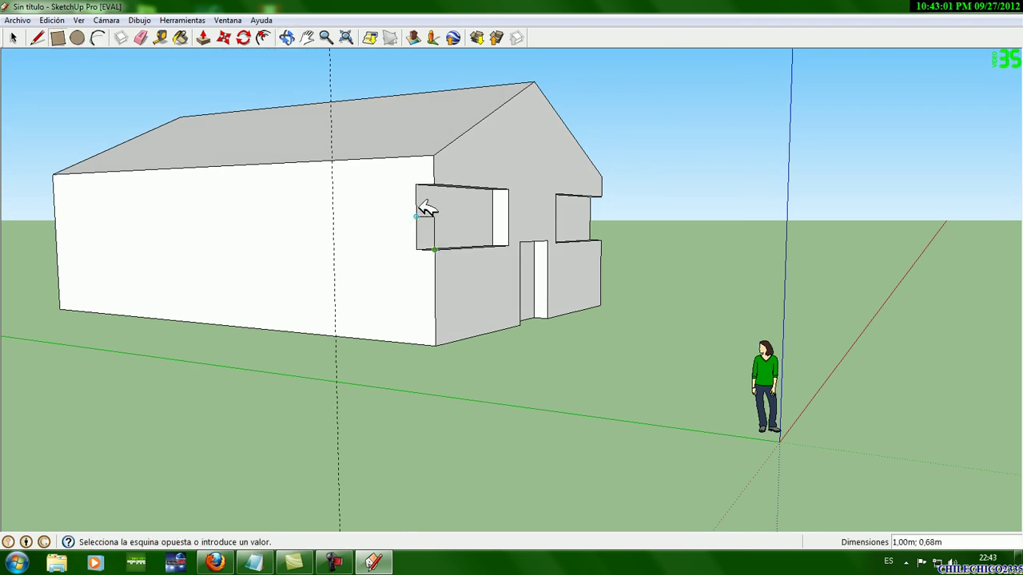
{"action": "left_click", "coordinate": [416, 184]}
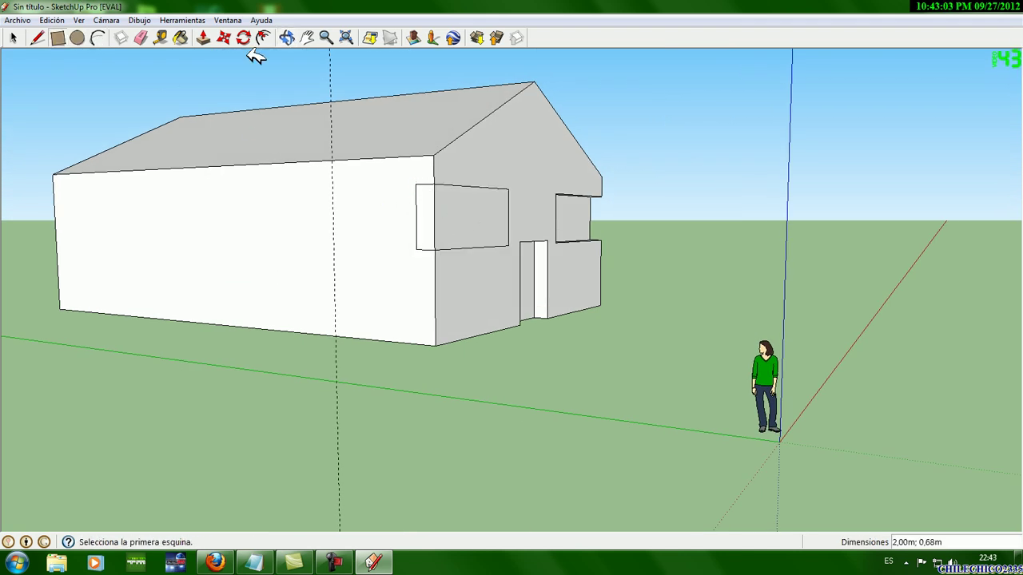
{"action": "left_click", "coordinate": [143, 38]}
{"action": "left_click", "coordinate": [435, 218]}
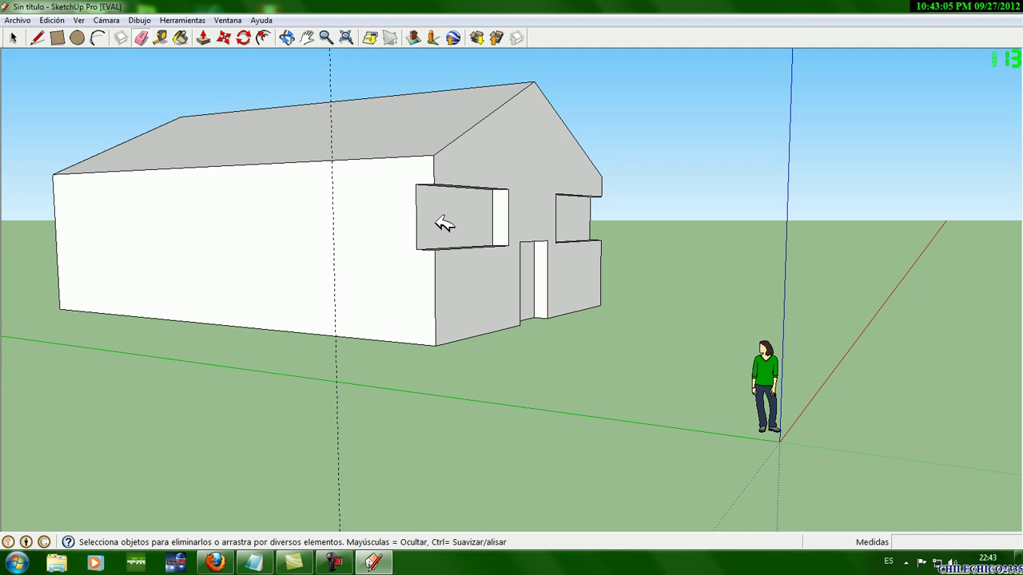
- Outline one long window rectangle high on the house's long wall
{"action": "left_click", "coordinate": [286, 38]}
{"action": "mouse_move", "coordinate": [179, 130]}
{"action": "left_mouse_down"}
{"action": "mouse_move", "coordinate": [440, 176]}
{"action": "mouse_move", "coordinate": [390, 147]}
{"action": "left_mouse_up"}
{"action": "left_click", "coordinate": [307, 38]}
{"action": "left_click_drag", "start_coordinate": [173, 208], "coordinate": [420, 200]}
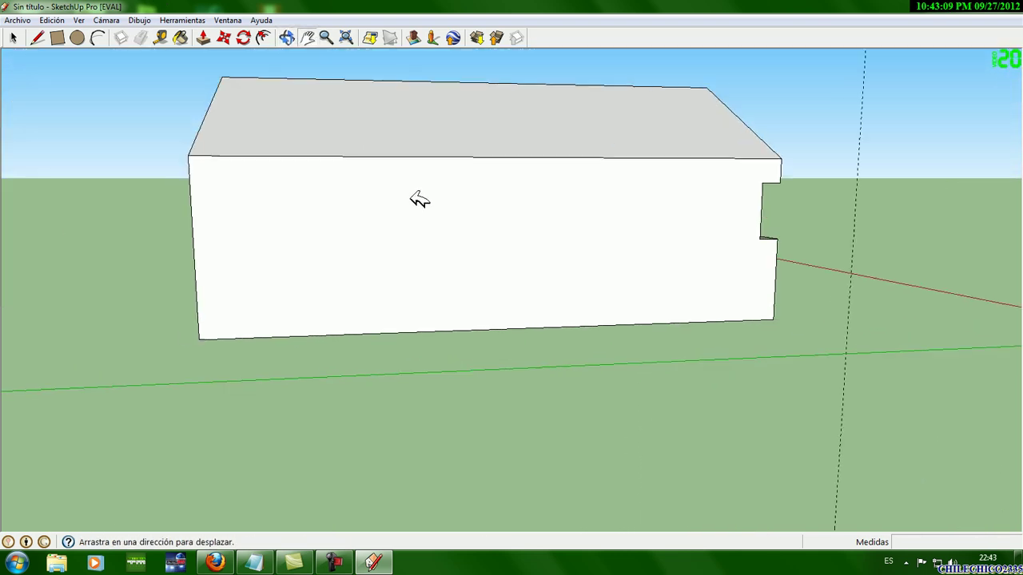
{"action": "scroll", "coordinate": [418, 199], "scroll_direction": "down", "scroll_amount": 2}
{"action": "key", "text": "r"}
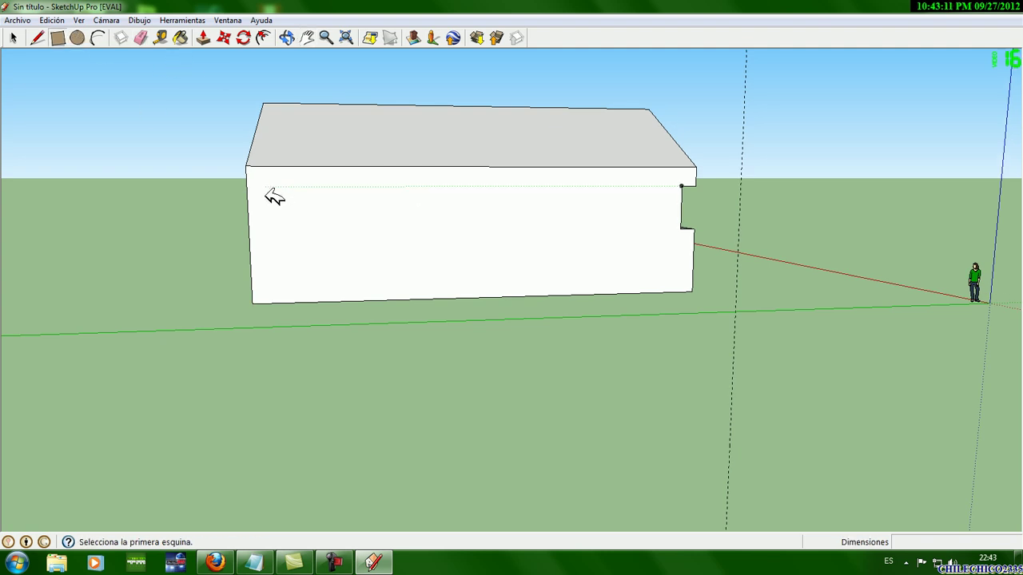
{"action": "left_click", "coordinate": [264, 188]}
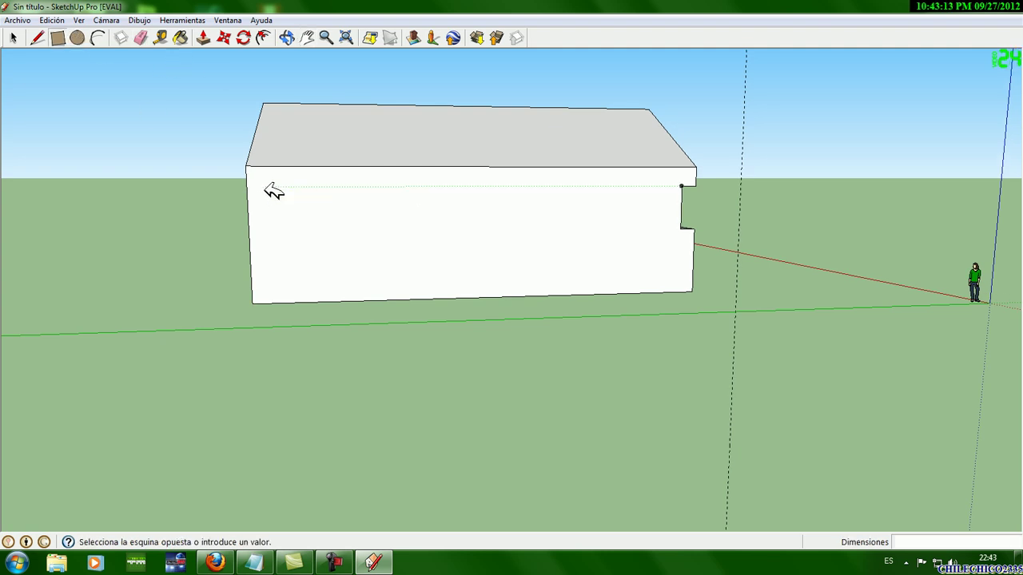
{"action": "left_click", "coordinate": [657, 247]}
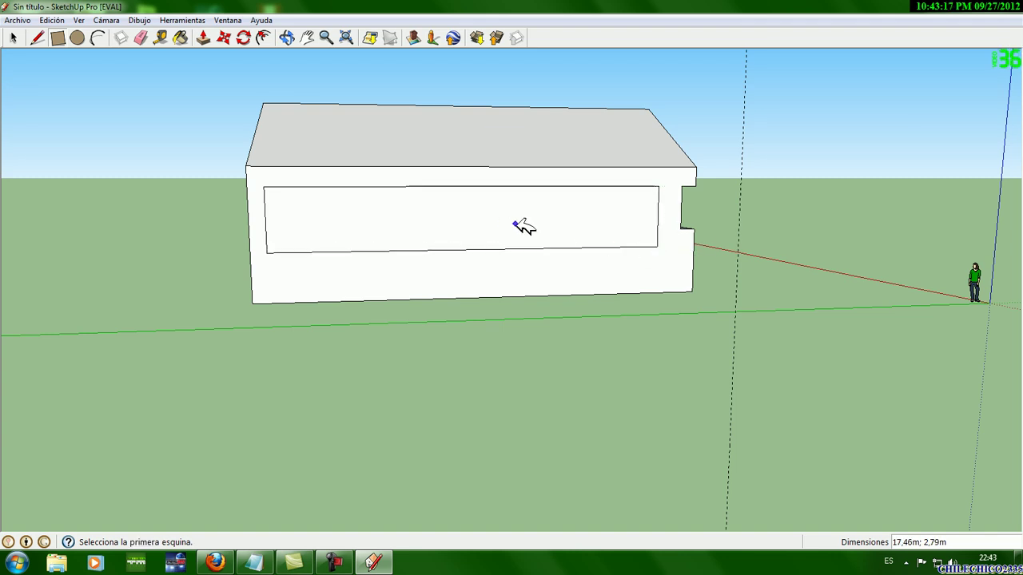
{"action": "left_click", "coordinate": [334, 562]}
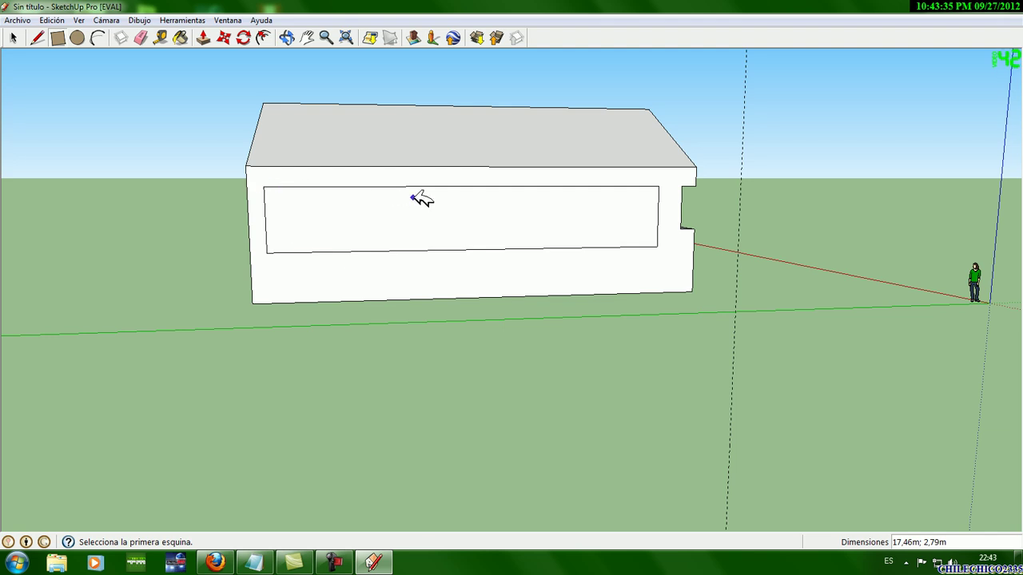
- Split the long window outline into two side-by-side windows and erase the joining edge
{"action": "left_click", "coordinate": [264, 187]}
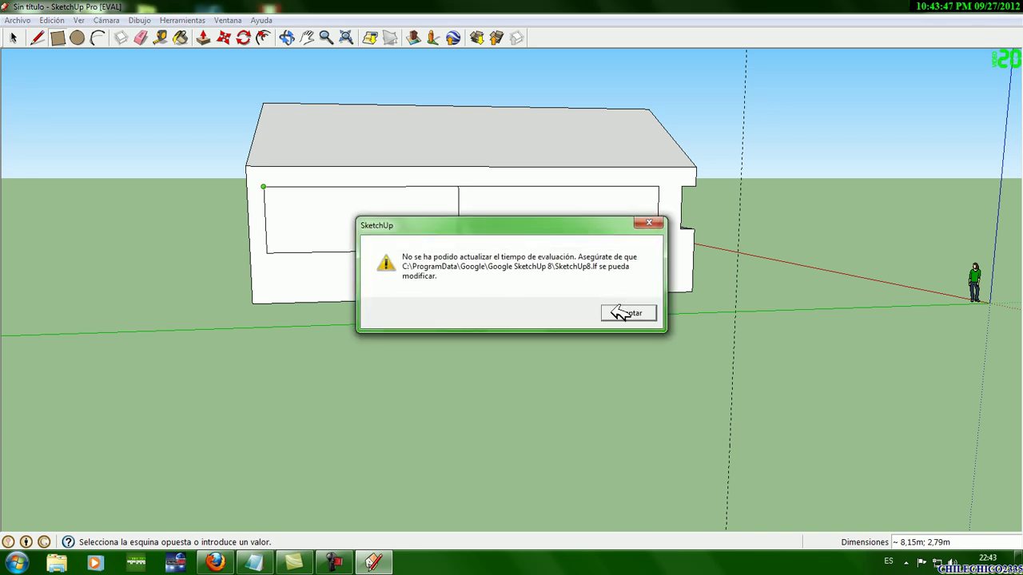
{"action": "left_click", "coordinate": [620, 313]}
{"action": "left_click", "coordinate": [658, 186]}
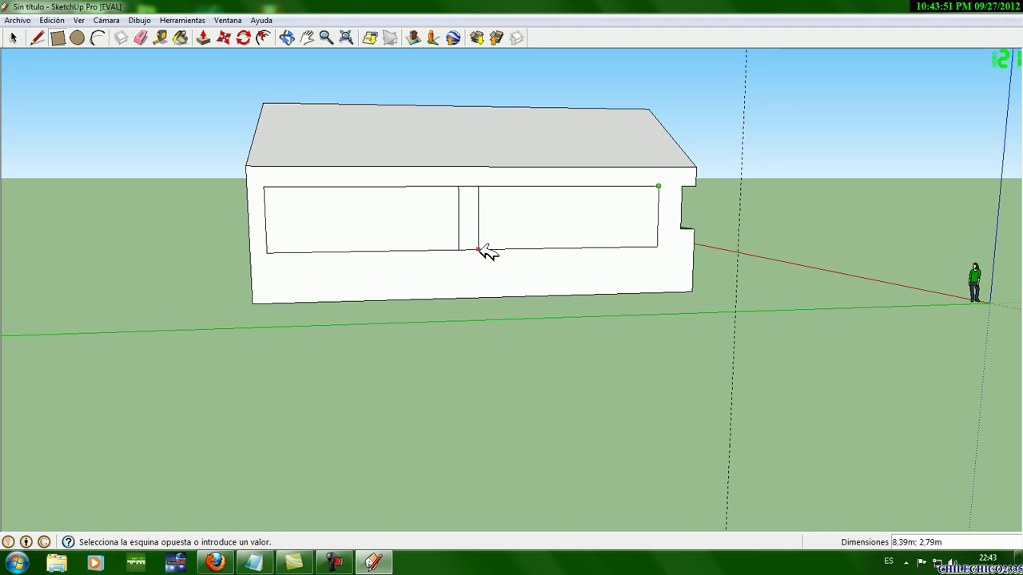
{"action": "left_click", "coordinate": [480, 249]}
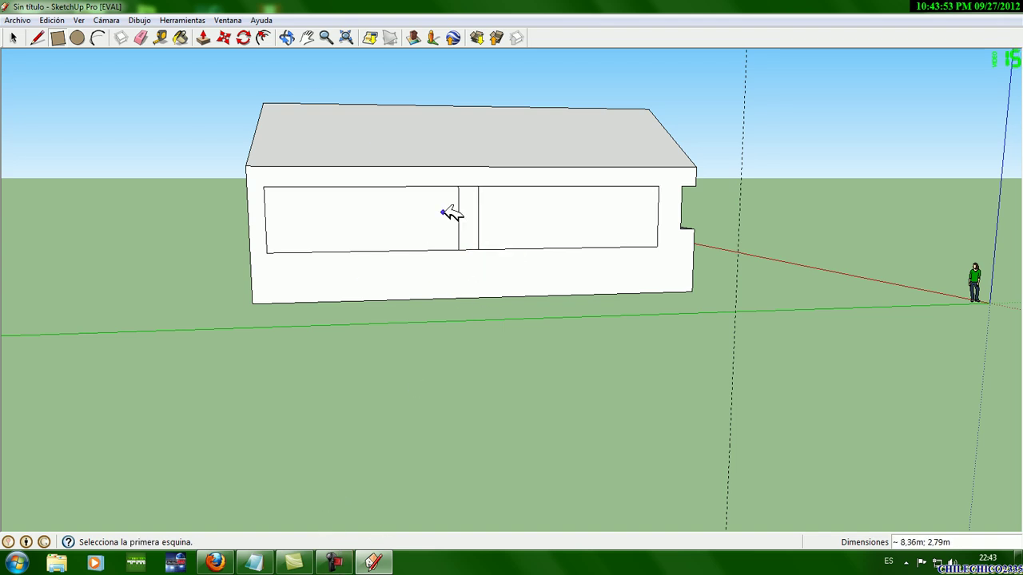
{"action": "left_click", "coordinate": [140, 38]}
{"action": "left_click", "coordinate": [469, 186]}
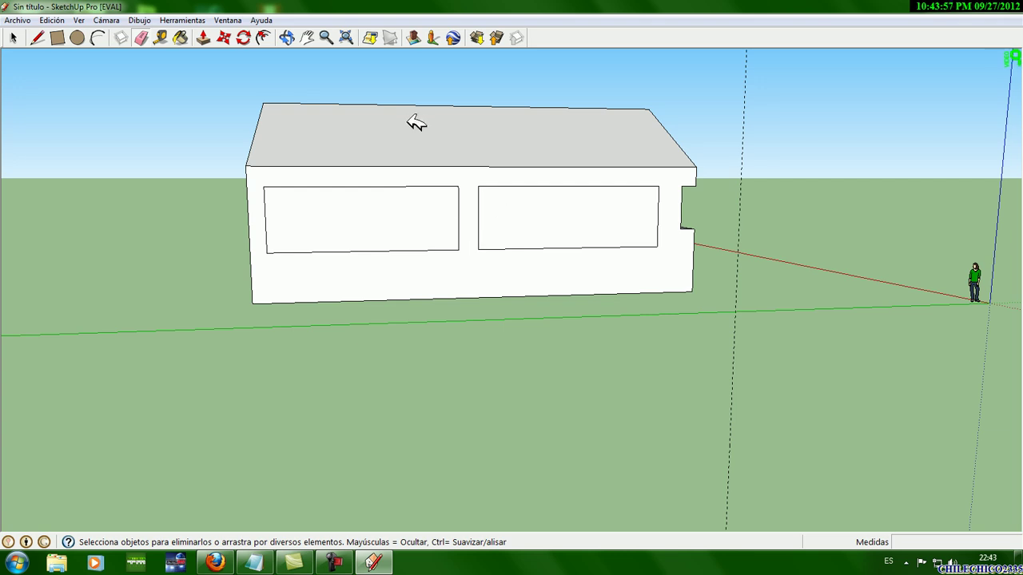
{"action": "left_click", "coordinate": [286, 37]}
- Push both side-wall window faces inward to recess them, then orbit to the opposite long side
{"action": "left_click_drag", "start_coordinate": [313, 126], "coordinate": [310, 140]}
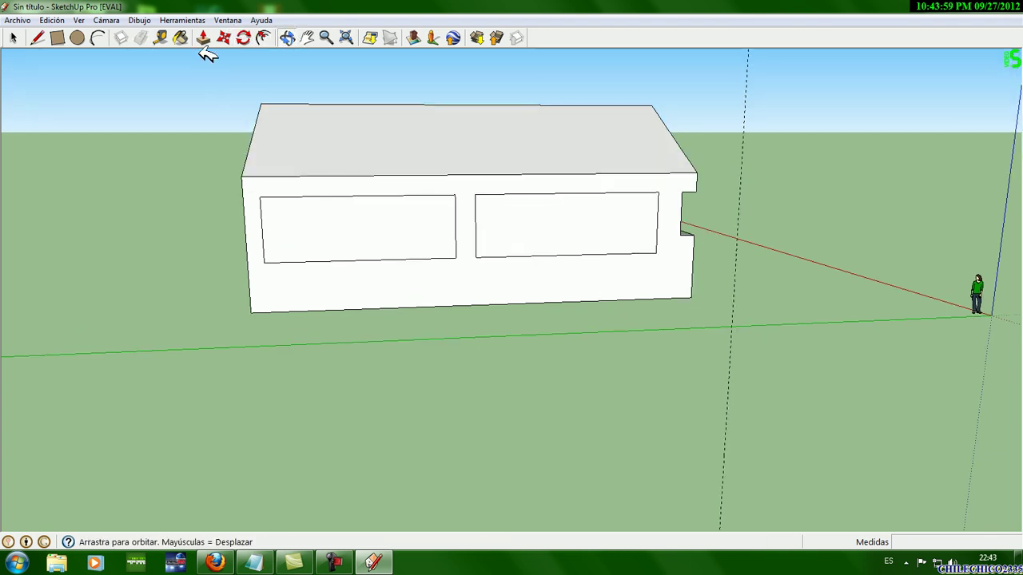
{"action": "left_click", "coordinate": [203, 37]}
{"action": "left_click", "coordinate": [379, 245]}
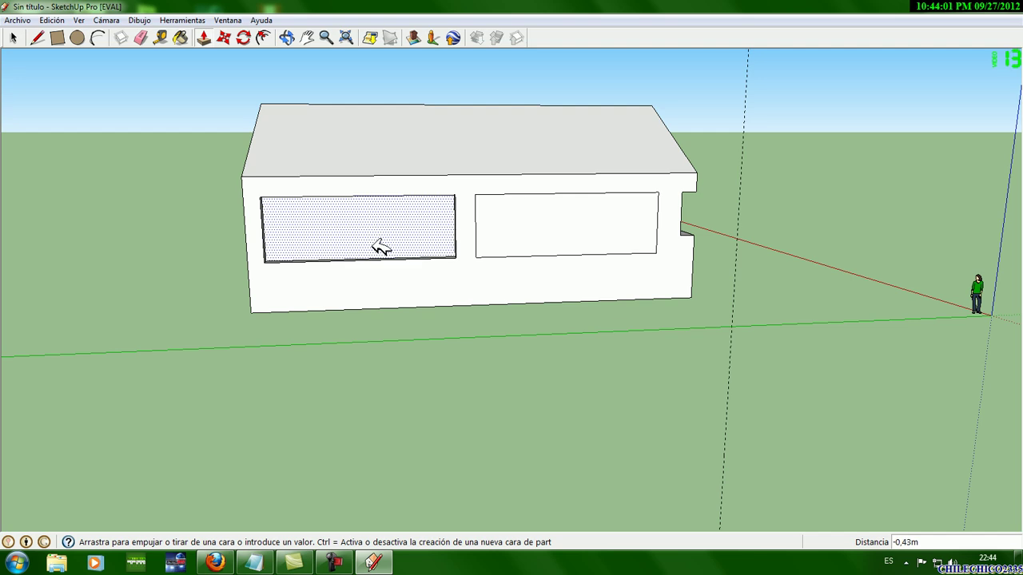
{"action": "left_click", "coordinate": [377, 249]}
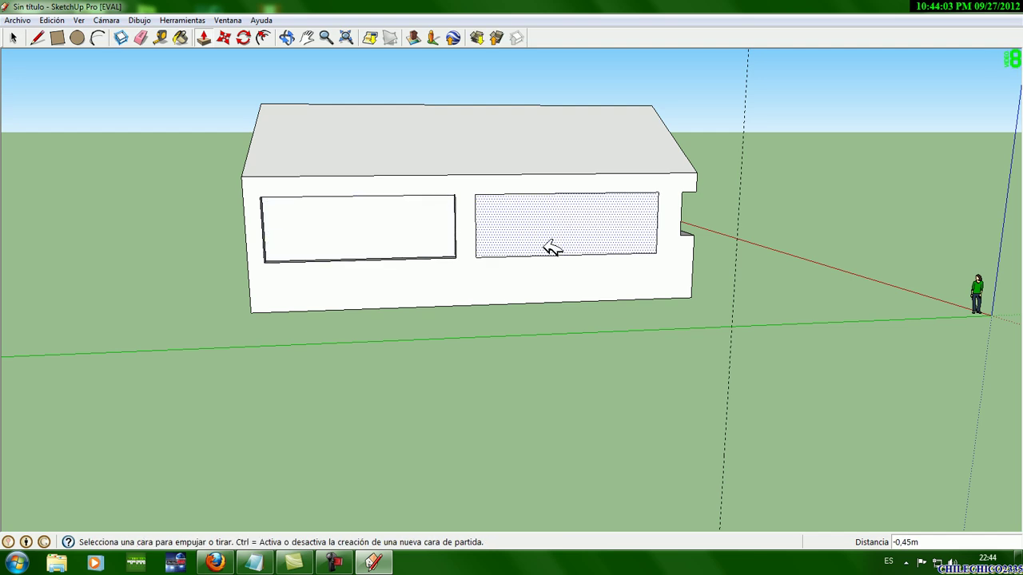
{"action": "left_click", "coordinate": [551, 248]}
{"action": "left_click", "coordinate": [548, 246]}
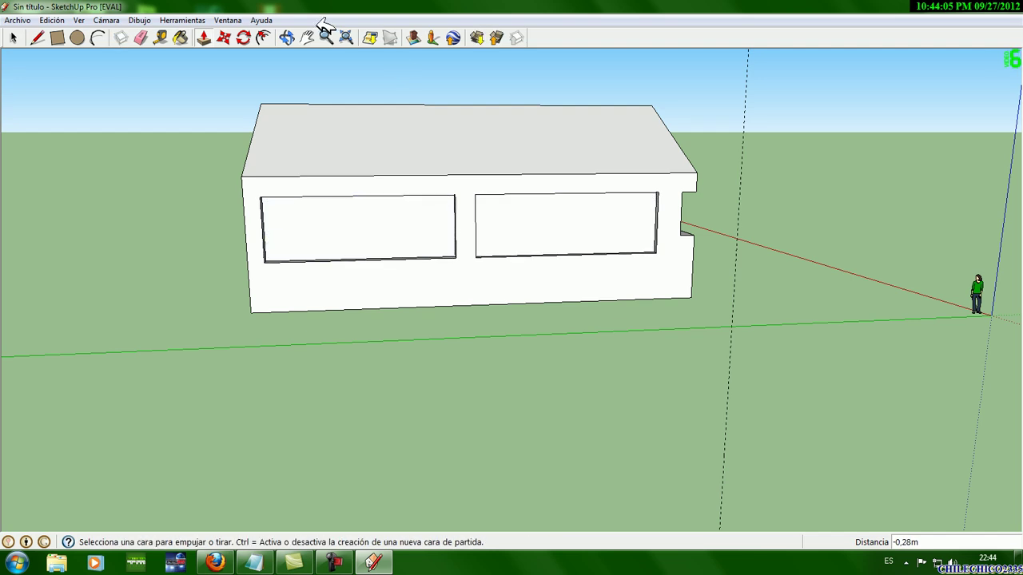
{"action": "left_click", "coordinate": [286, 38]}
{"action": "mouse_move", "coordinate": [336, 192]}
{"action": "left_mouse_down"}
{"action": "mouse_move", "coordinate": [560, 224]}
{"action": "mouse_move", "coordinate": [263, 179]}
{"action": "mouse_move", "coordinate": [625, 242]}
{"action": "mouse_move", "coordinate": [411, 391]}
{"action": "mouse_move", "coordinate": [428, 209]}
{"action": "mouse_move", "coordinate": [422, 244]}
{"action": "mouse_move", "coordinate": [314, 249]}
{"action": "mouse_move", "coordinate": [192, 276]}
{"action": "mouse_move", "coordinate": [575, 388]}
{"action": "mouse_move", "coordinate": [647, 388]}
{"action": "mouse_move", "coordinate": [509, 360]}
{"action": "mouse_move", "coordinate": [422, 364]}
{"action": "mouse_move", "coordinate": [602, 370]}
{"action": "mouse_move", "coordinate": [836, 297]}
{"action": "mouse_move", "coordinate": [550, 292]}
{"action": "mouse_move", "coordinate": [576, 216]}
{"action": "mouse_move", "coordinate": [559, 176]}
{"action": "left_mouse_up"}
- Draw a long window rectangle, about 17,86 m by 2,41 m, on the other long wall
{"action": "left_click", "coordinate": [60, 37]}
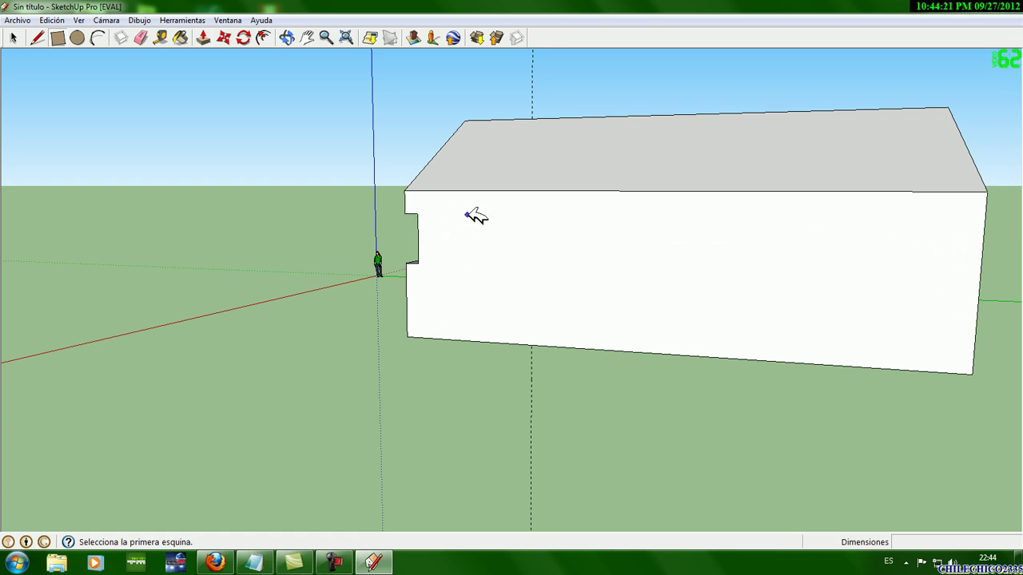
{"action": "left_click", "coordinate": [334, 562]}
{"action": "left_click", "coordinate": [972, 495]}
{"action": "left_click", "coordinate": [436, 215]}
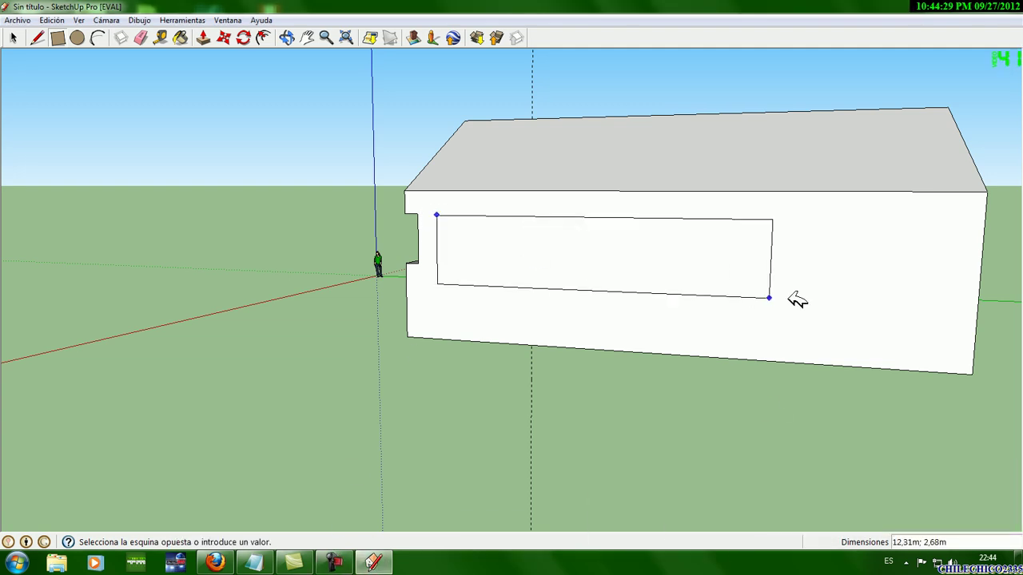
{"action": "left_click", "coordinate": [953, 297]}
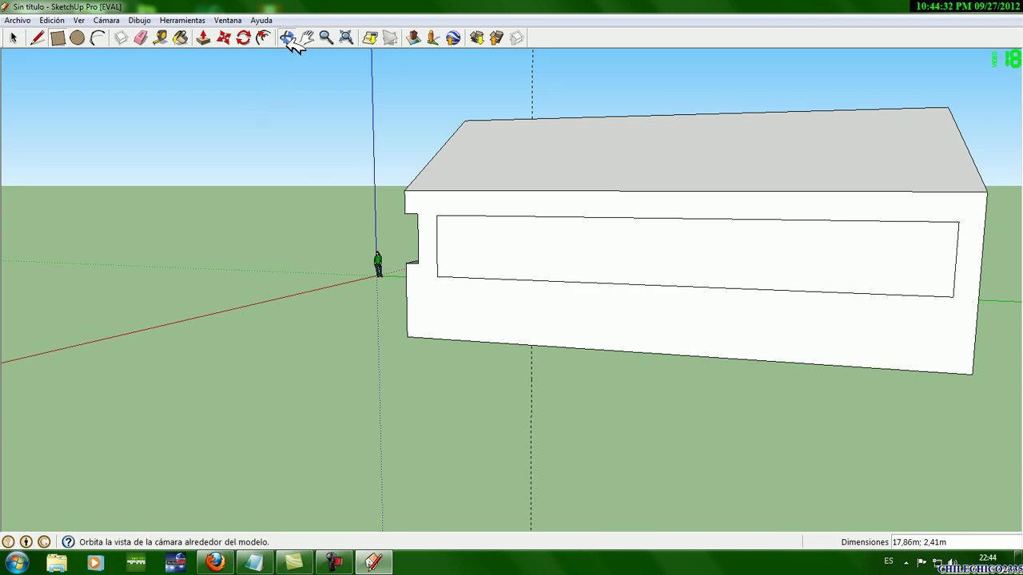
{"action": "left_click", "coordinate": [286, 37]}
{"action": "left_click_drag", "start_coordinate": [648, 240], "coordinate": [557, 233]}
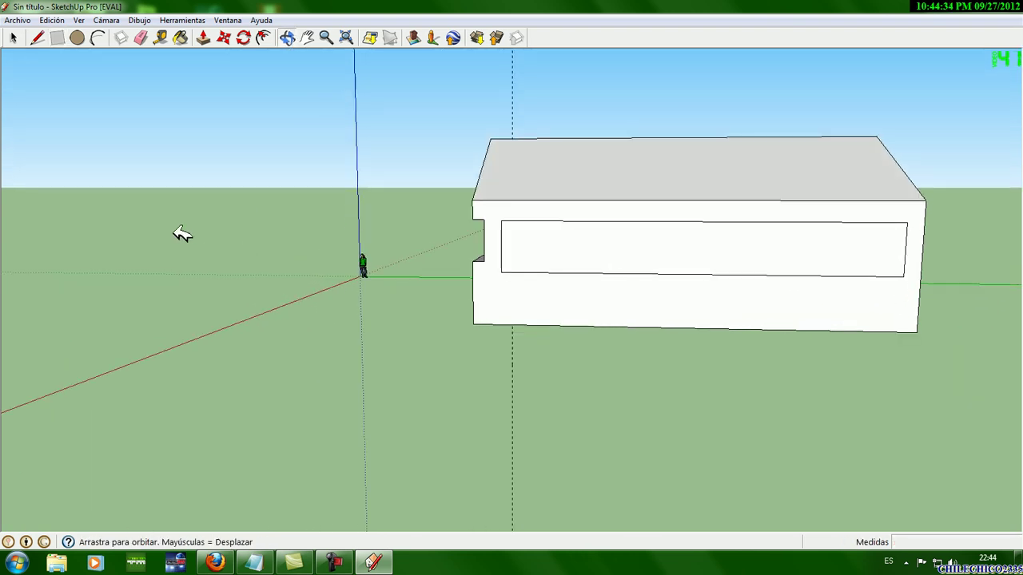
{"action": "left_click_drag", "start_coordinate": [197, 232], "coordinate": [151, 228]}
{"action": "left_click_drag", "start_coordinate": [959, 277], "coordinate": [787, 243]}
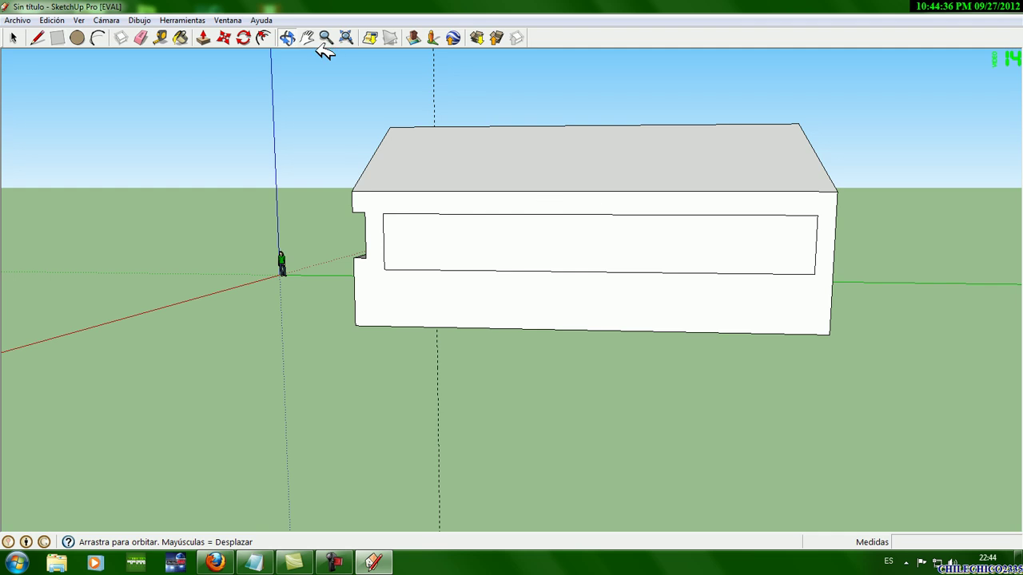
- Split the long window into two openings with dividing rectangles and erase extra edges
{"action": "left_click", "coordinate": [57, 38]}
{"action": "left_click", "coordinate": [383, 214]}
{"action": "left_click", "coordinate": [582, 271]}
{"action": "left_click", "coordinate": [817, 216]}
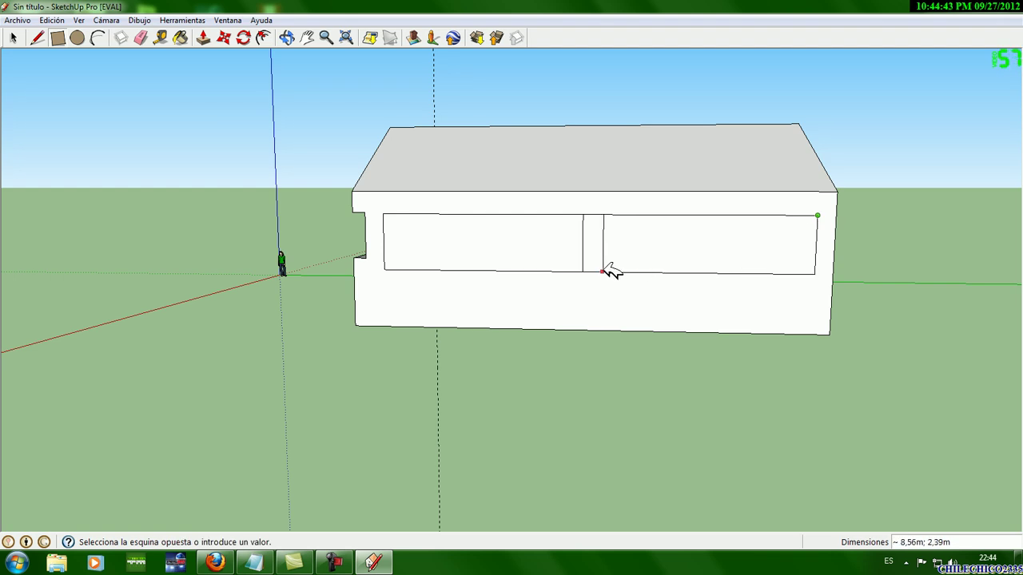
{"action": "left_click", "coordinate": [601, 272]}
{"action": "left_click", "coordinate": [141, 38]}
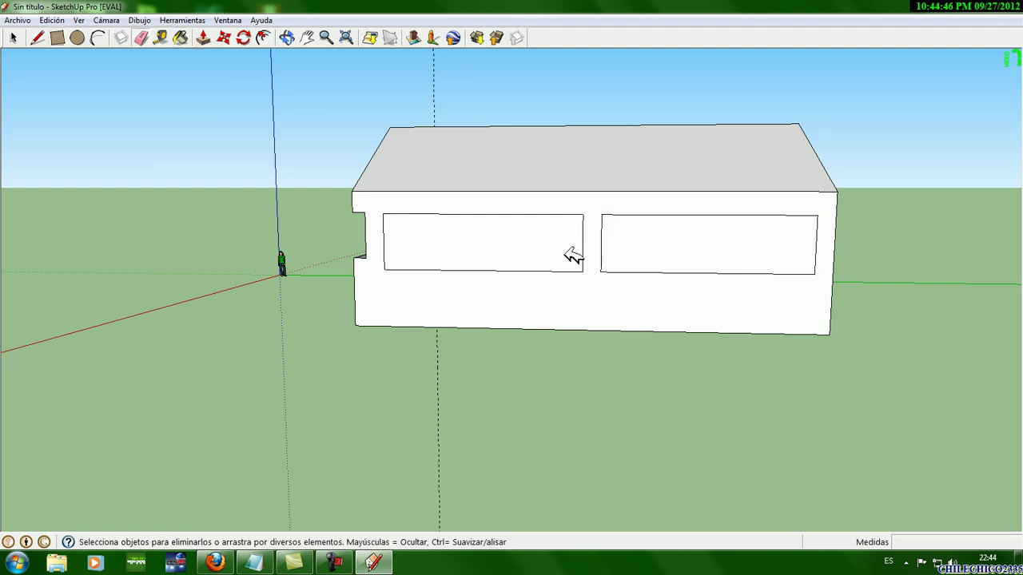
- Push the left window face into the wall to a 0,50 m recess
{"action": "left_click", "coordinate": [204, 37]}
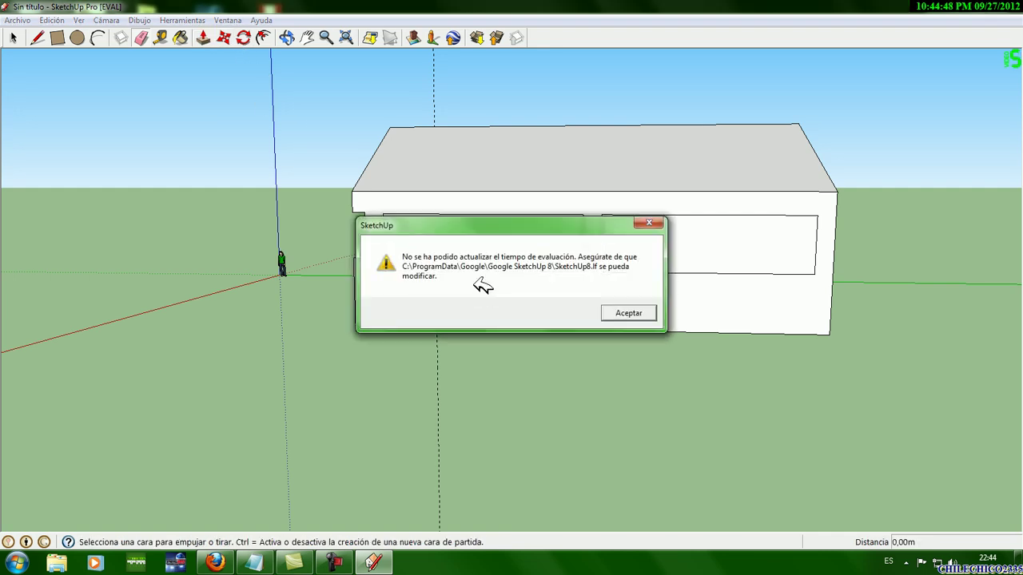
{"action": "left_click", "coordinate": [629, 313]}
{"action": "left_click", "coordinate": [491, 244]}
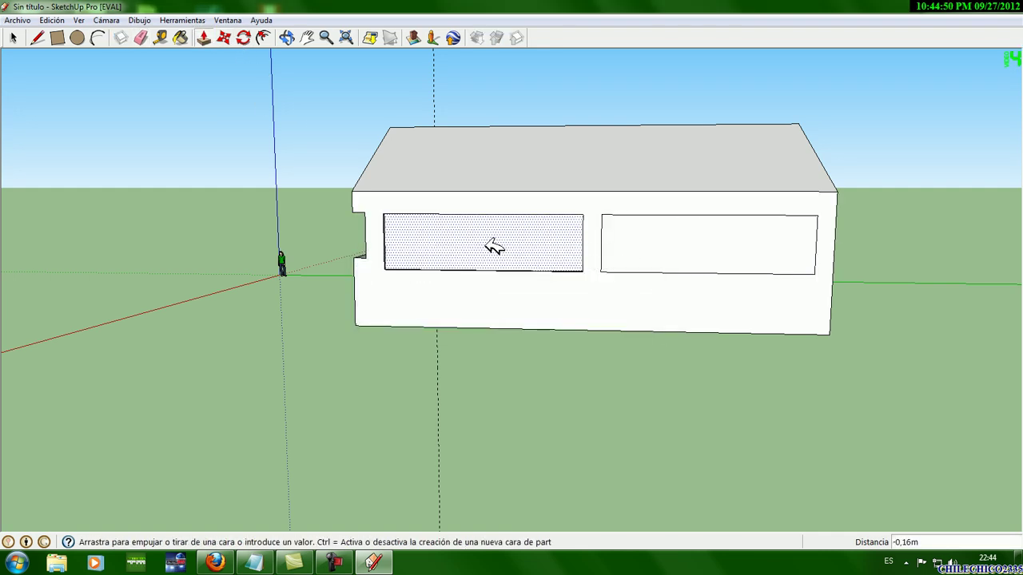
{"action": "left_click", "coordinate": [500, 245]}
{"action": "left_click", "coordinate": [516, 249]}
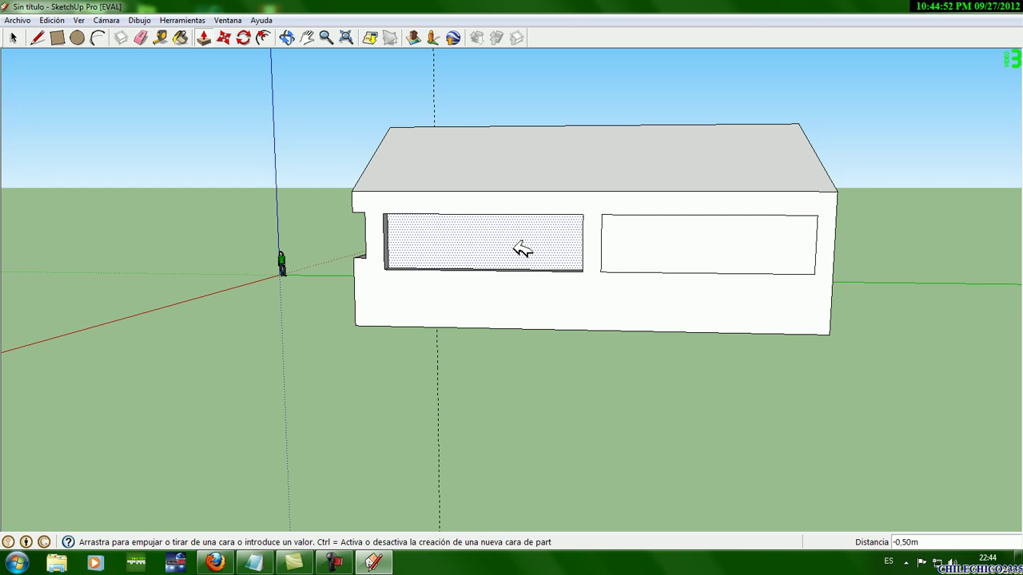
{"action": "left_click", "coordinate": [520, 249]}
- Recess the right window face 0,41 m and orbit to the gable end
{"action": "left_click", "coordinate": [641, 250]}
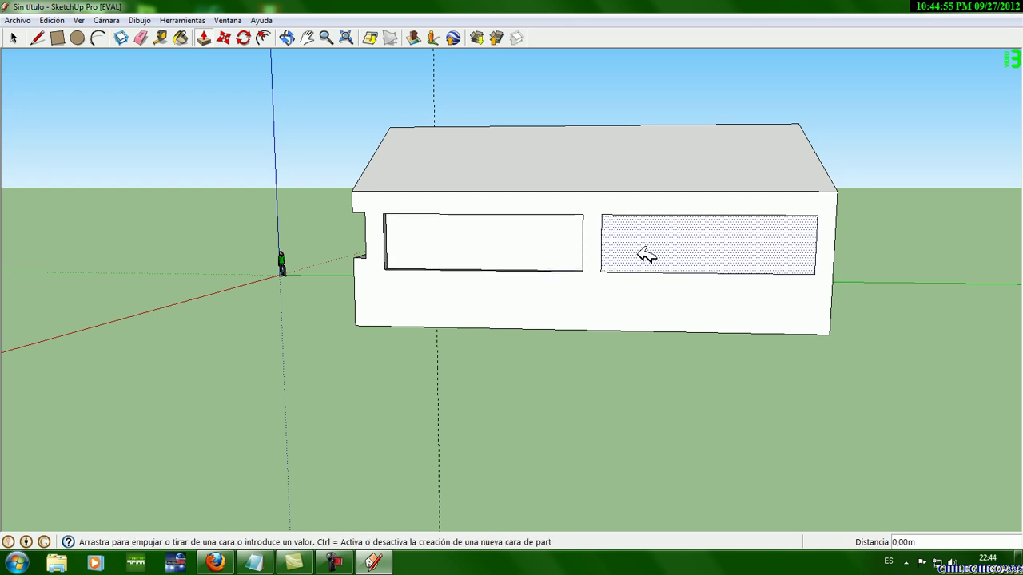
{"action": "left_click", "coordinate": [646, 253]}
{"action": "left_click", "coordinate": [646, 255]}
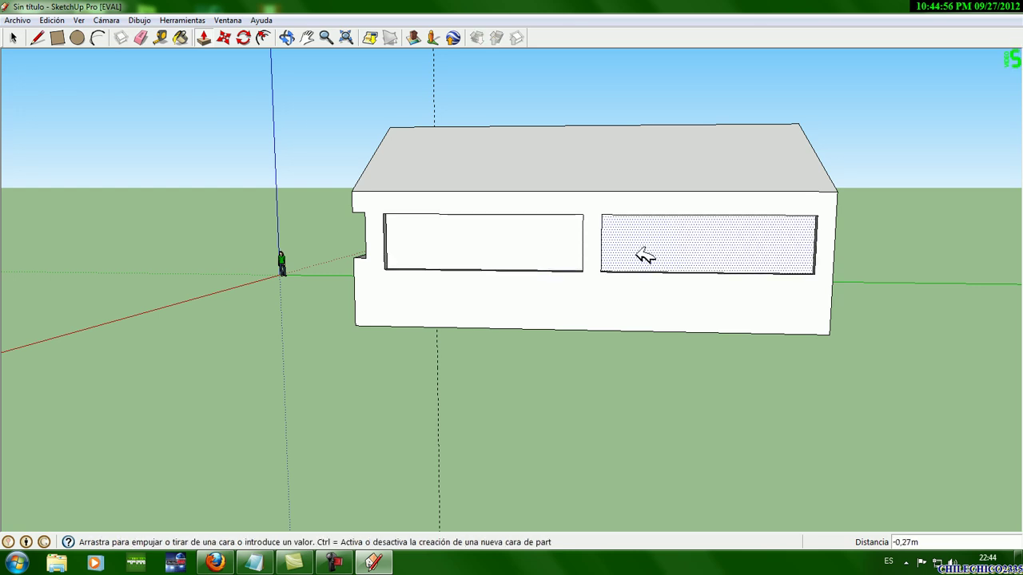
{"action": "left_click", "coordinate": [639, 254]}
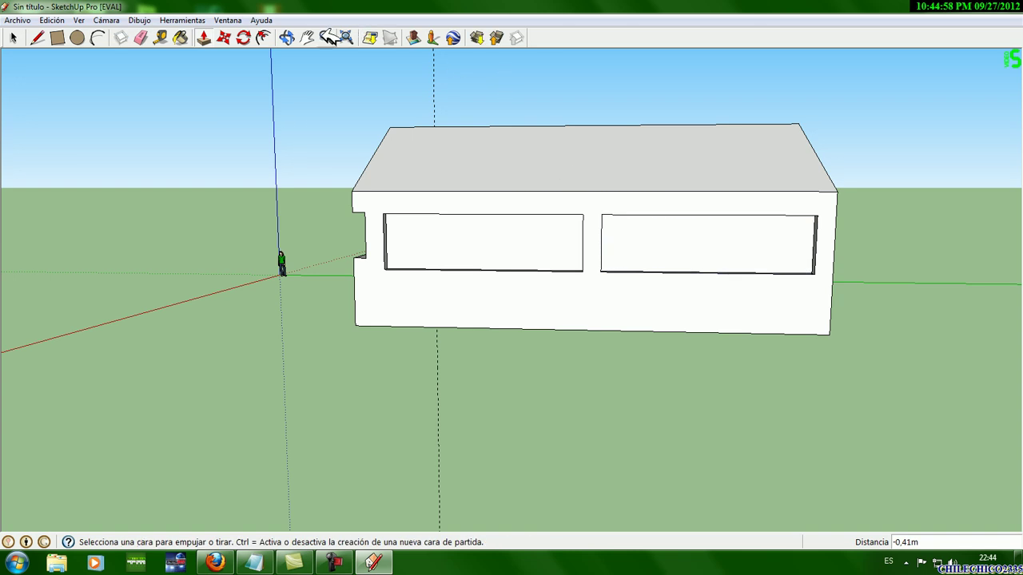
{"action": "left_click", "coordinate": [287, 38]}
{"action": "mouse_move", "coordinate": [759, 219]}
{"action": "left_mouse_down"}
{"action": "mouse_move", "coordinate": [746, 235]}
{"action": "mouse_move", "coordinate": [525, 226]}
{"action": "mouse_move", "coordinate": [397, 333]}
{"action": "mouse_move", "coordinate": [418, 293]}
{"action": "mouse_move", "coordinate": [418, 237]}
{"action": "mouse_move", "coordinate": [410, 243]}
{"action": "left_mouse_up"}
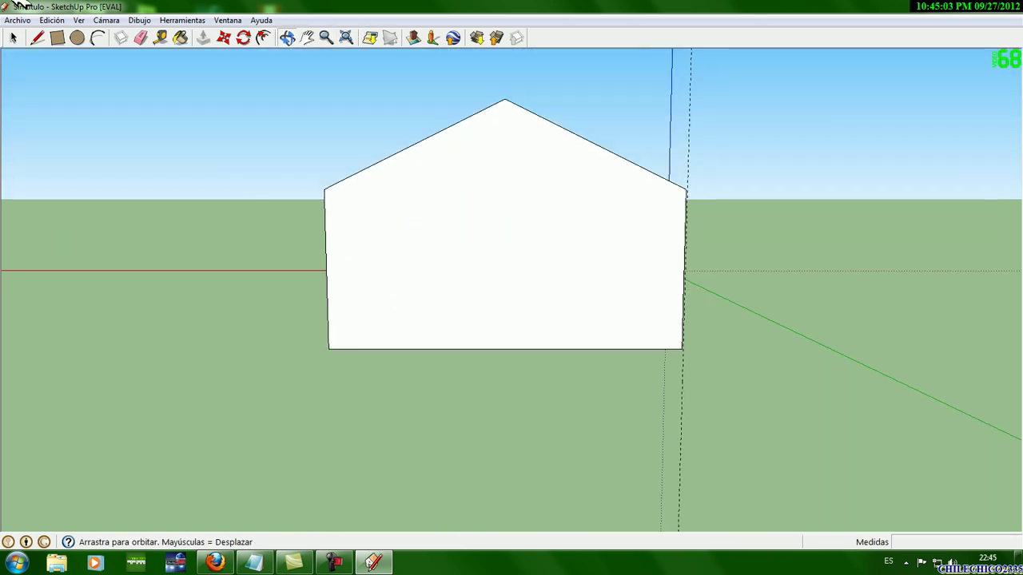
- Draw an arched door on the gable's bottom edge, split down the middle by a vertical line
{"action": "left_click", "coordinate": [77, 38]}
{"action": "left_click", "coordinate": [100, 38]}
{"action": "left_click", "coordinate": [441, 349]}
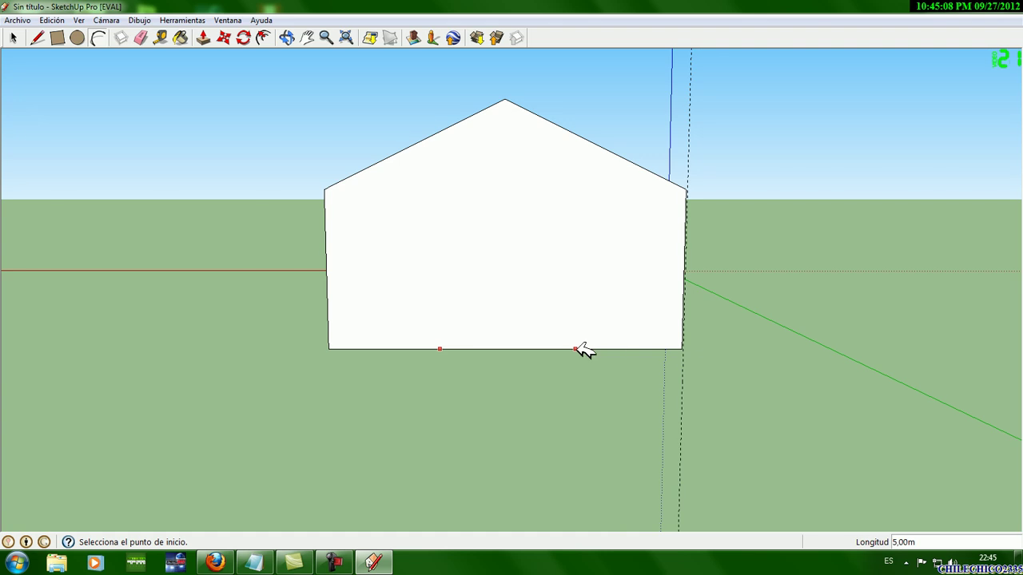
{"action": "left_click", "coordinate": [552, 349]}
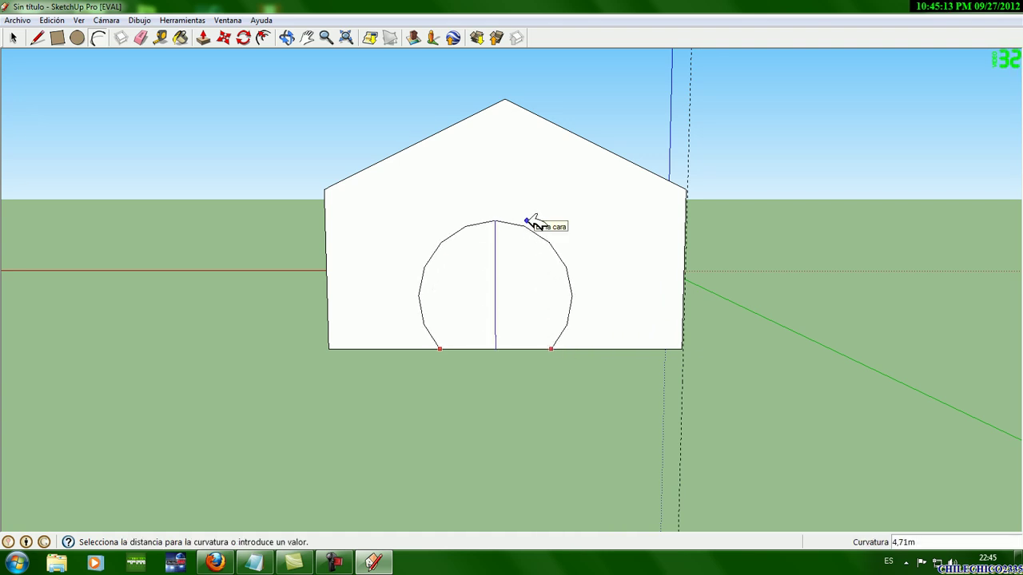
{"action": "left_click", "coordinate": [544, 240]}
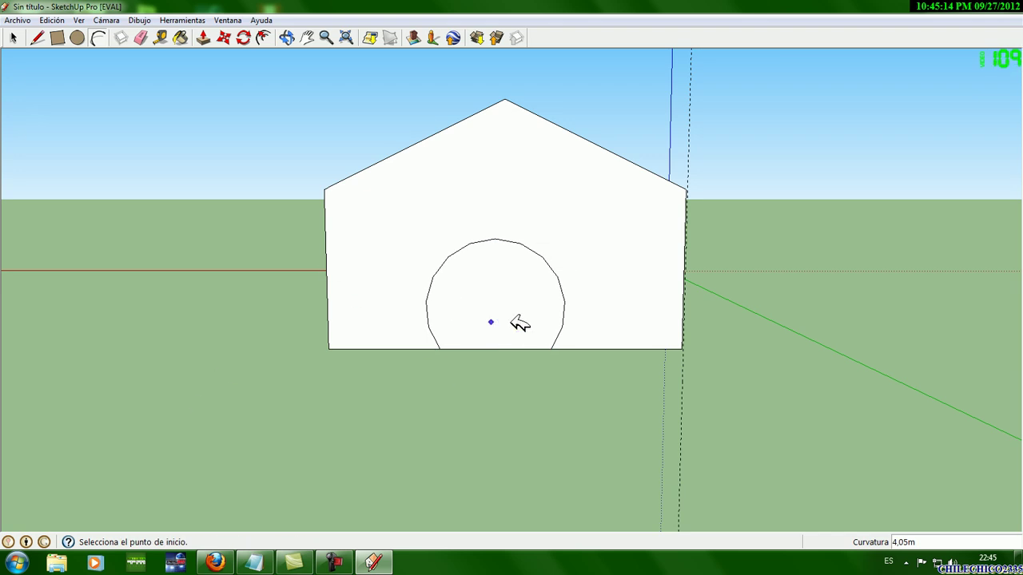
{"action": "left_click", "coordinate": [37, 37]}
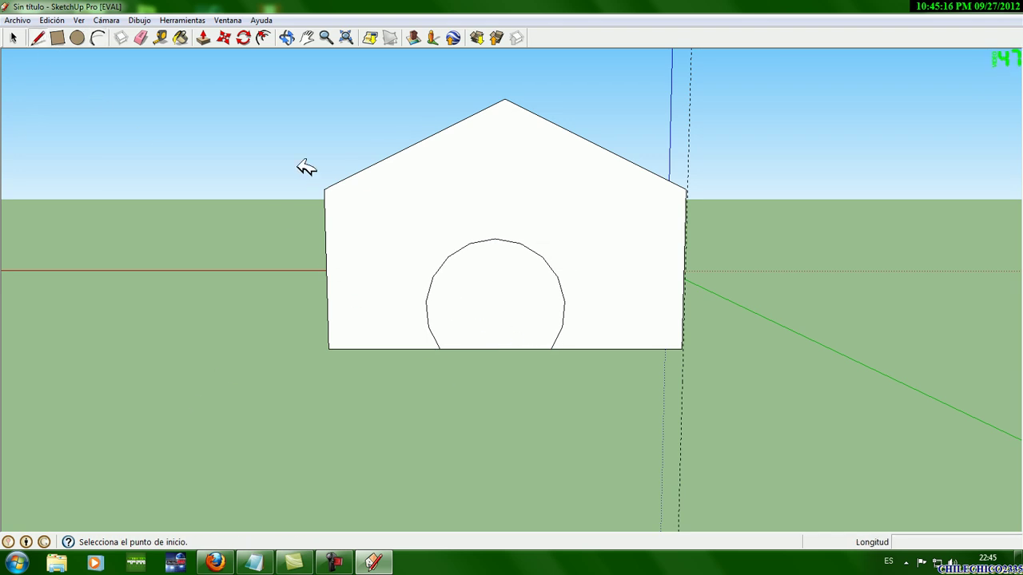
{"action": "left_click", "coordinate": [495, 239]}
{"action": "left_click", "coordinate": [495, 348]}
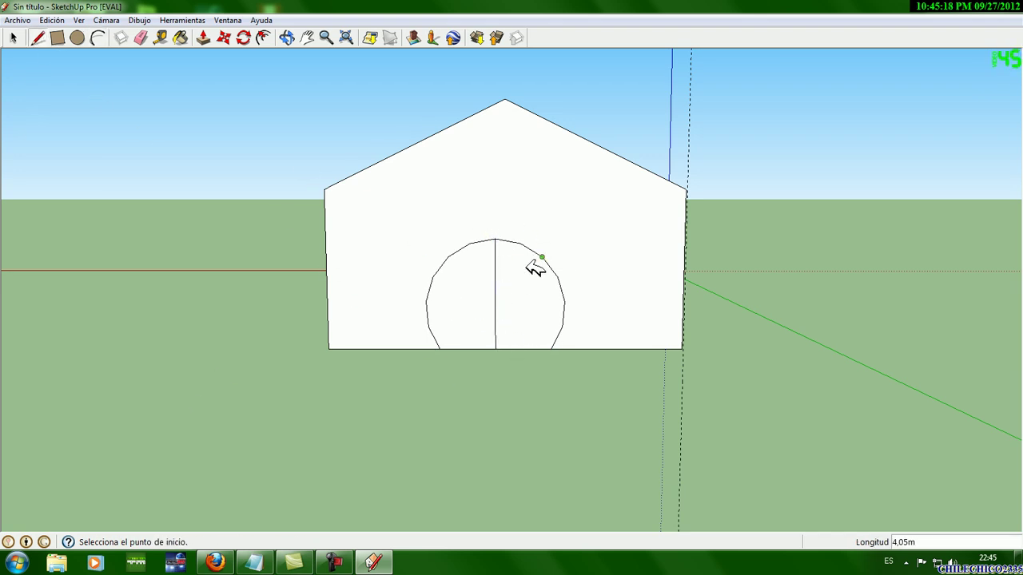
- Add a 0,19 m radius knob circle on the door and pull it out
{"action": "left_click", "coordinate": [78, 36]}
{"action": "scroll", "coordinate": [525, 308], "scroll_direction": "up", "scroll_amount": 2}
{"action": "scroll", "coordinate": [503, 298], "scroll_direction": "up", "scroll_amount": 1}
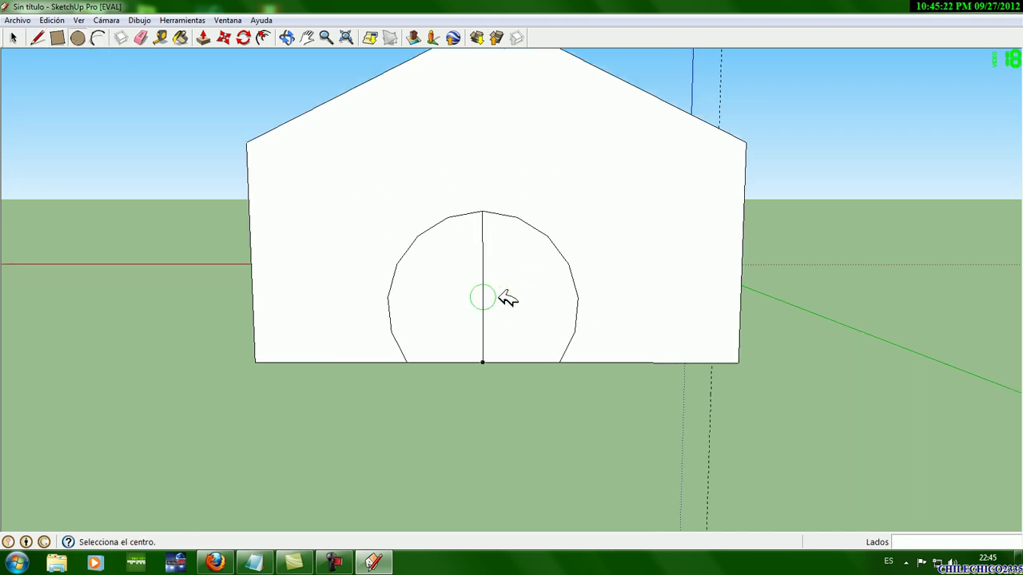
{"action": "scroll", "coordinate": [500, 294], "scroll_direction": "up", "scroll_amount": 1}
{"action": "left_click", "coordinate": [497, 297]}
{"action": "left_click", "coordinate": [511, 295]}
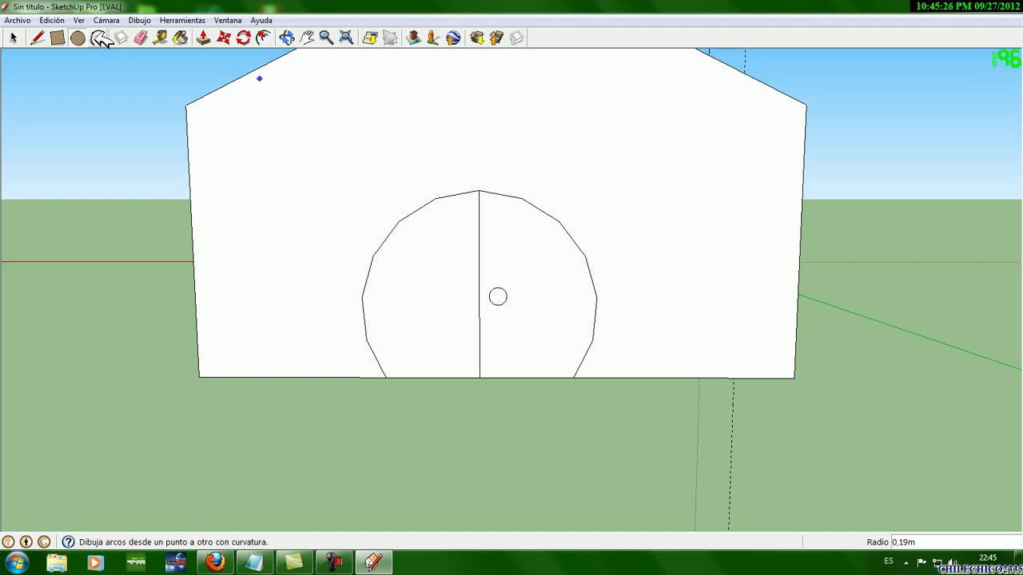
{"action": "left_click", "coordinate": [204, 38]}
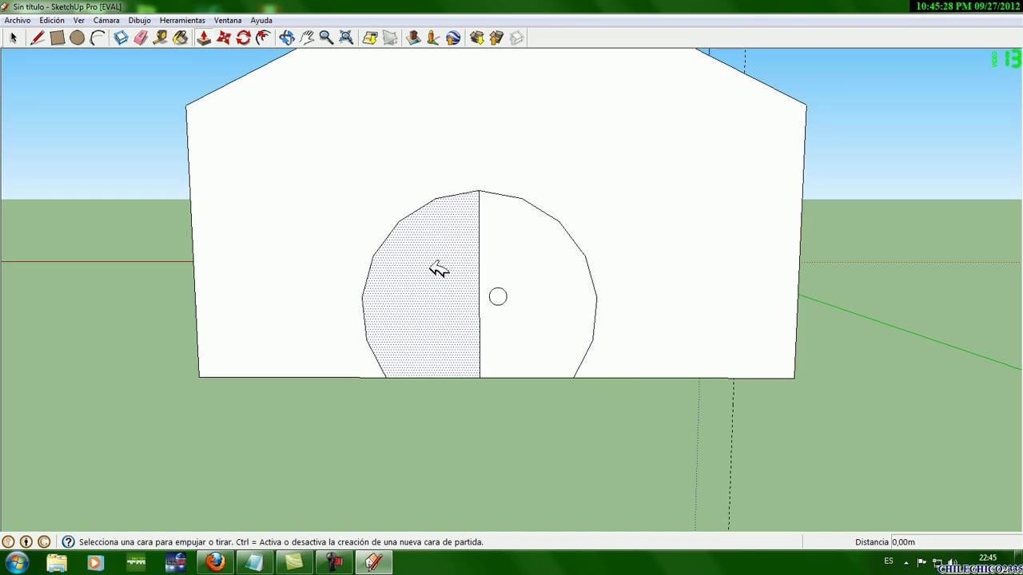
{"action": "left_click", "coordinate": [497, 298]}
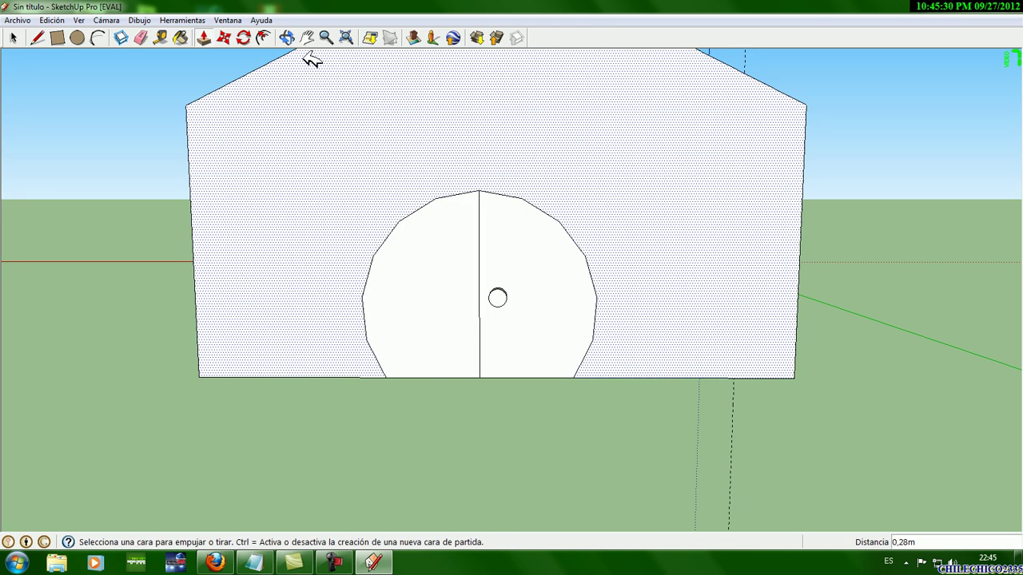
- Push the door knob back about 0,15 m to shorten it
{"action": "mouse_move", "coordinate": [354, 125]}
{"action": "middle_mouse_down"}
{"action": "mouse_move", "coordinate": [378, 284]}
{"action": "mouse_move", "coordinate": [297, 286]}
{"action": "mouse_move", "coordinate": [211, 266]}
{"action": "middle_mouse_up"}
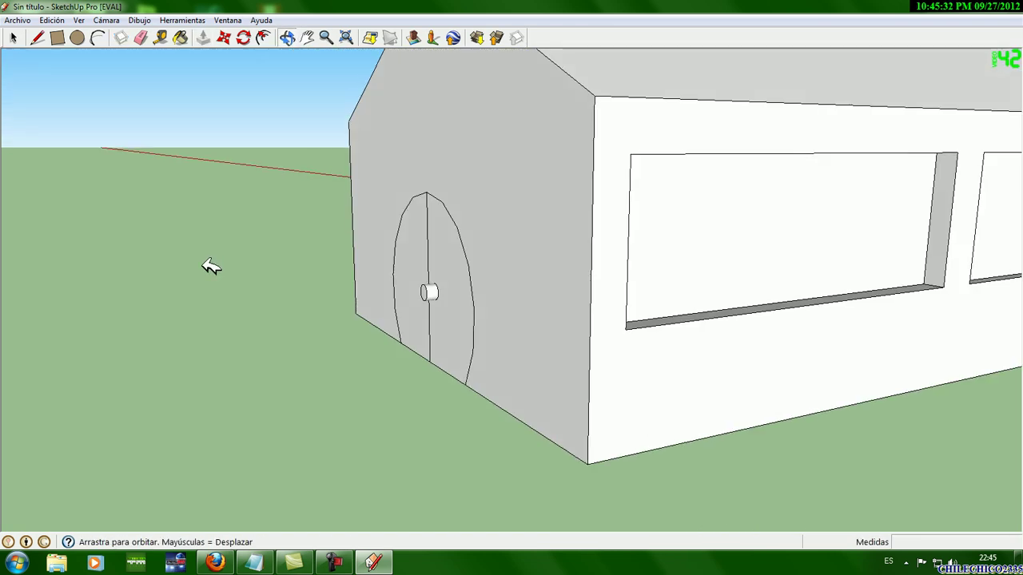
{"action": "left_click", "coordinate": [204, 37]}
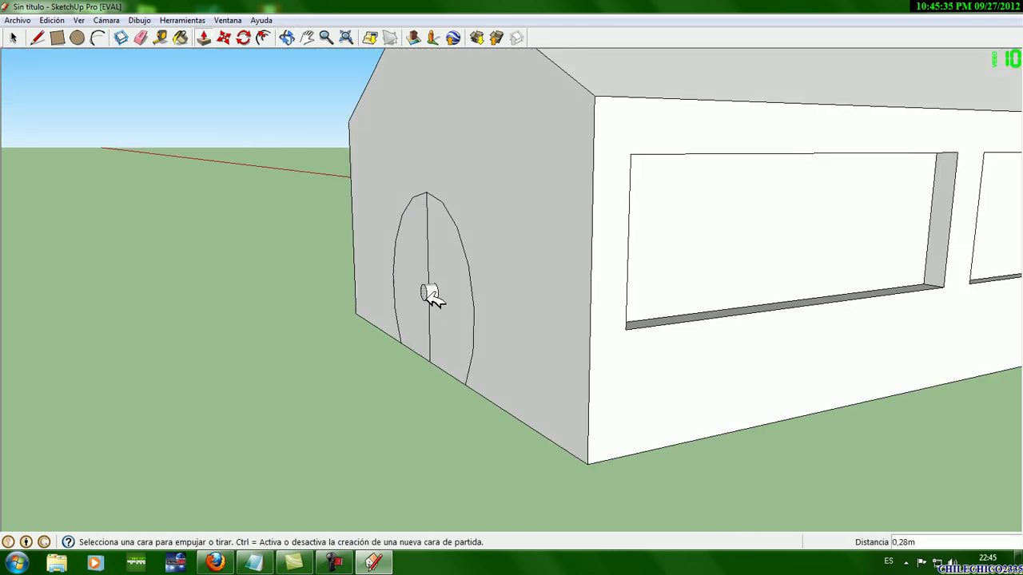
{"action": "left_click", "coordinate": [431, 292]}
{"action": "left_click", "coordinate": [432, 293]}
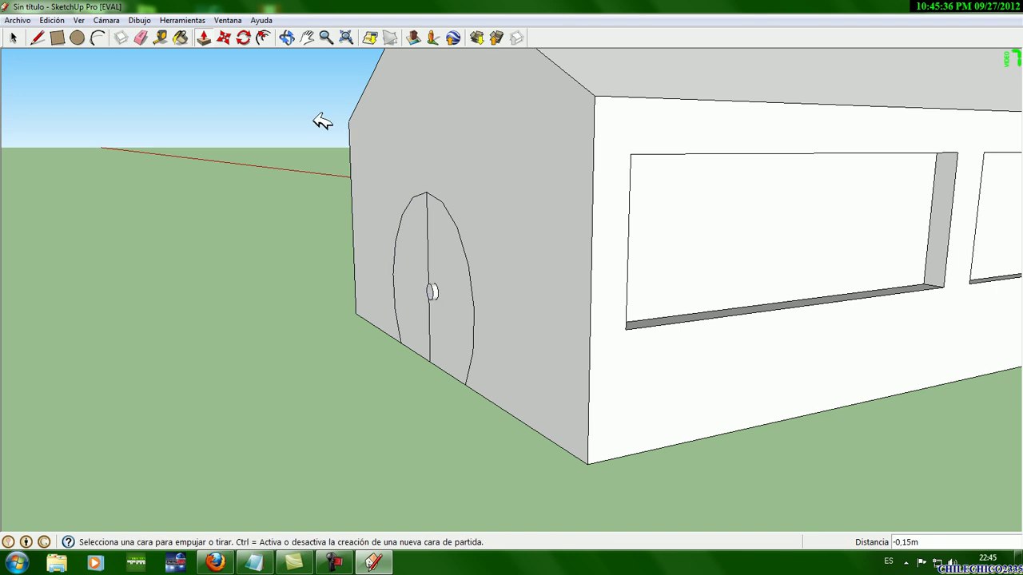
- Recess the left and right door halves by 0,08 m and 0,06 m
{"action": "left_click", "coordinate": [418, 258]}
{"action": "left_click", "coordinate": [432, 253]}
{"action": "left_click", "coordinate": [457, 254]}
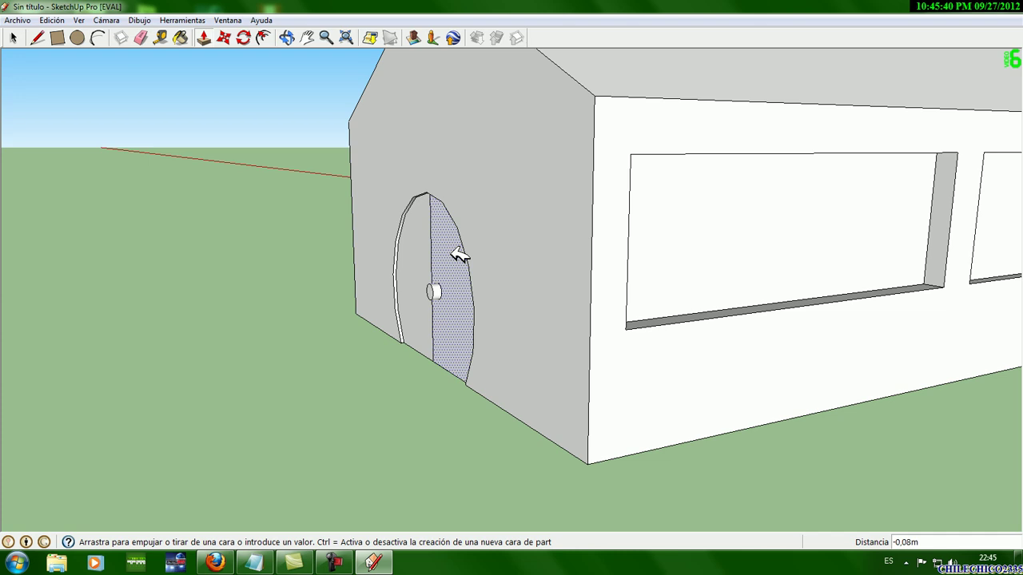
{"action": "left_click", "coordinate": [457, 256]}
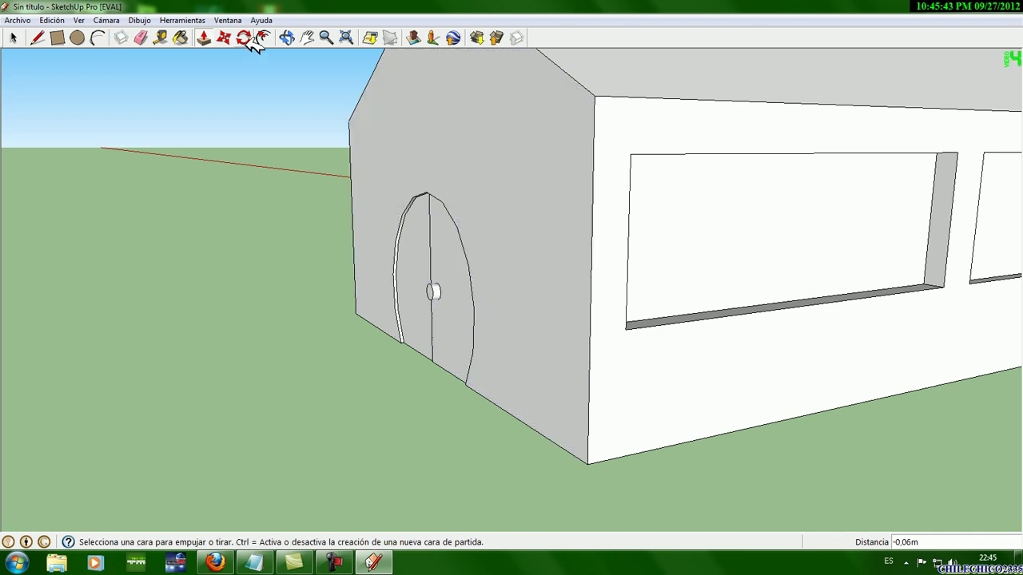
{"action": "left_click", "coordinate": [294, 37]}
{"action": "mouse_move", "coordinate": [933, 194]}
{"action": "left_mouse_down"}
{"action": "mouse_move", "coordinate": [361, 177]}
{"action": "mouse_move", "coordinate": [651, 251]}
{"action": "mouse_move", "coordinate": [788, 183]}
{"action": "mouse_move", "coordinate": [605, 201]}
{"action": "mouse_move", "coordinate": [296, 146]}
{"action": "mouse_move", "coordinate": [339, 139]}
{"action": "left_mouse_up"}
- Draw two circles on either side of the arched door for round windows
{"action": "key", "text": "c"}
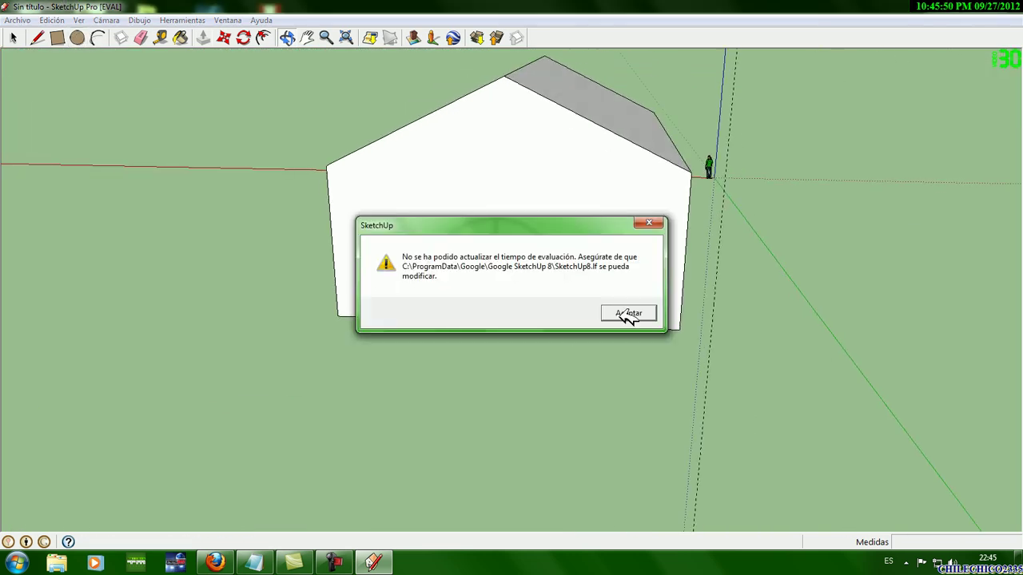
{"action": "left_click", "coordinate": [368, 204]}
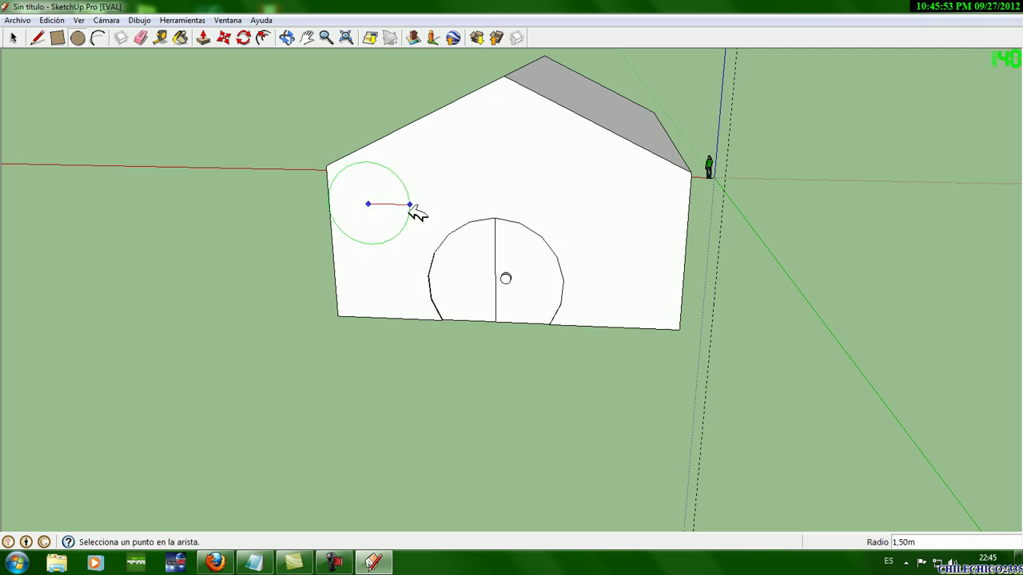
{"action": "left_click", "coordinate": [396, 204]}
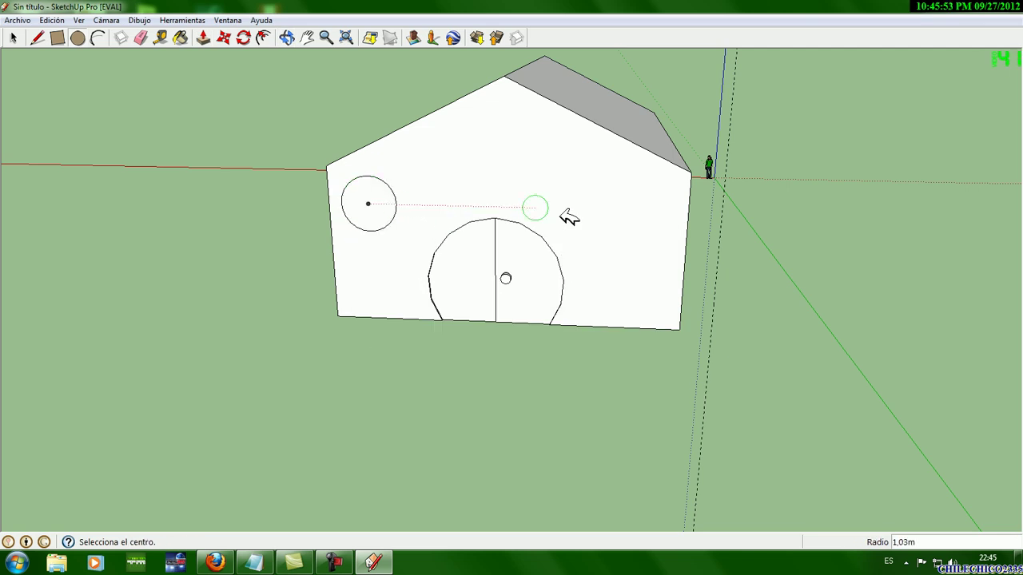
{"action": "left_click", "coordinate": [658, 210]}
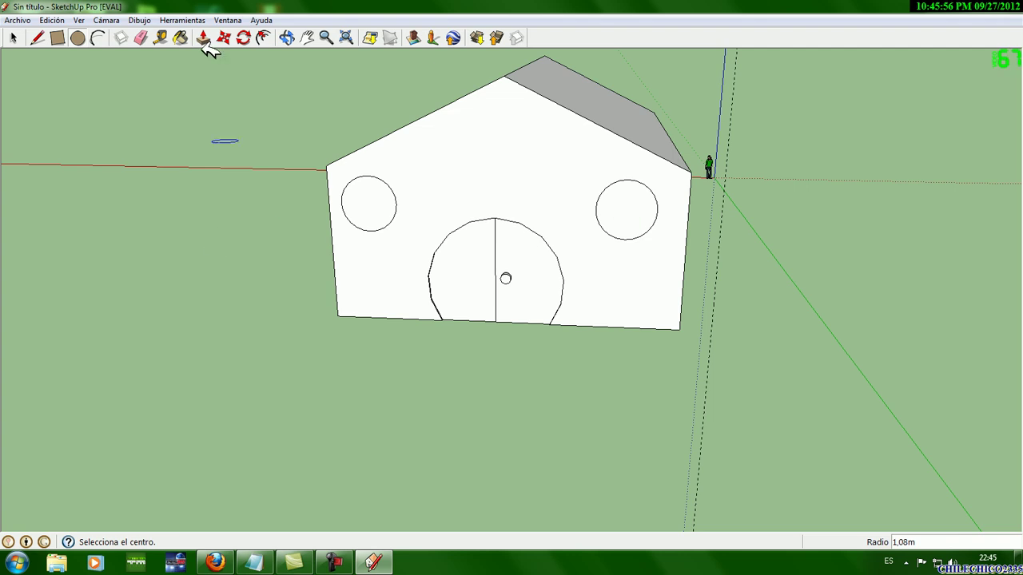
- Push both round window circles inward to recess them into the gable wall
{"action": "left_click", "coordinate": [160, 38]}
{"action": "left_click_drag", "start_coordinate": [366, 189], "coordinate": [376, 190]}
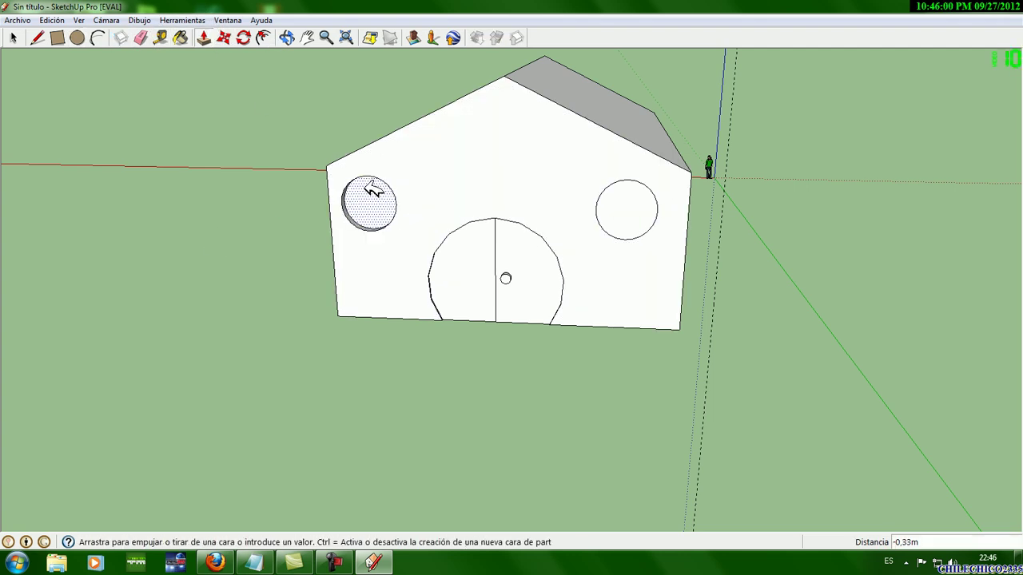
{"action": "left_click", "coordinate": [372, 189]}
{"action": "left_click", "coordinate": [617, 206]}
{"action": "left_click", "coordinate": [626, 207]}
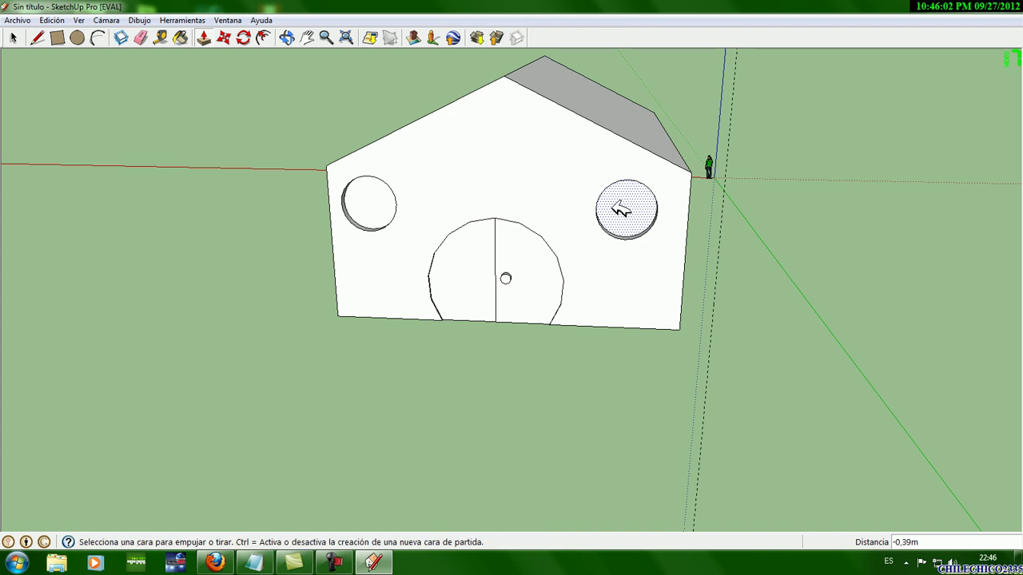
{"action": "left_click", "coordinate": [287, 38]}
{"action": "mouse_move", "coordinate": [344, 96]}
{"action": "left_mouse_down"}
{"action": "mouse_move", "coordinate": [399, 126]}
{"action": "mouse_move", "coordinate": [155, 128]}
{"action": "mouse_move", "coordinate": [695, 166]}
{"action": "mouse_move", "coordinate": [227, 99]}
{"action": "left_mouse_up"}
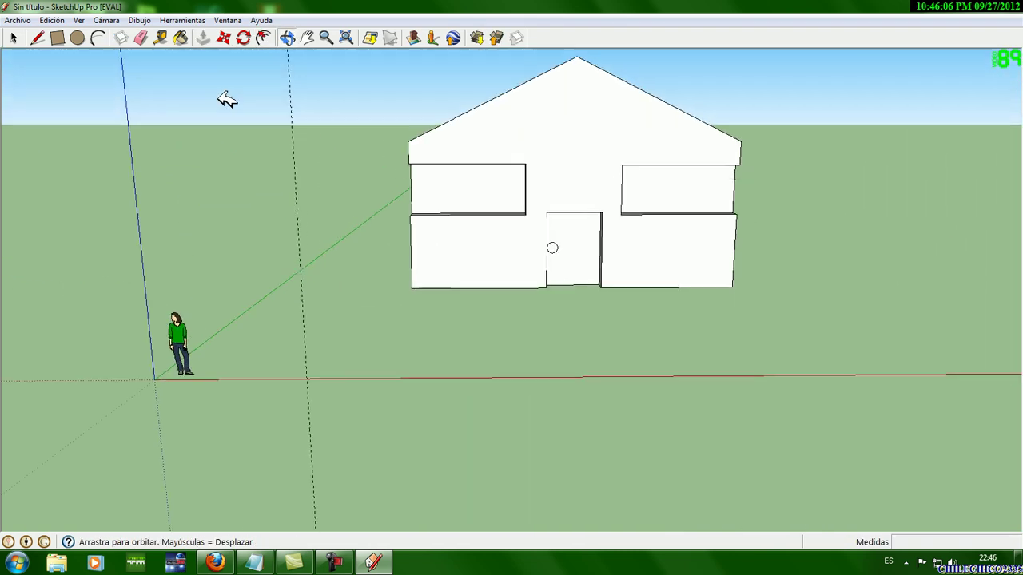
- Select the Tejado_de_tabillas_en_cuña shingle material from the Tejado library
{"action": "left_click", "coordinate": [181, 39]}
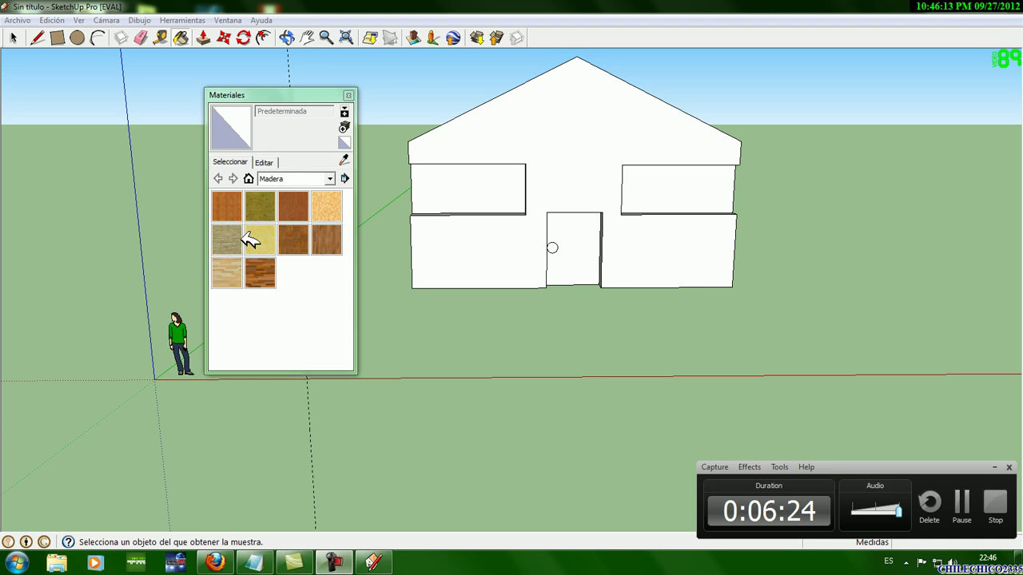
{"action": "left_click", "coordinate": [292, 178]}
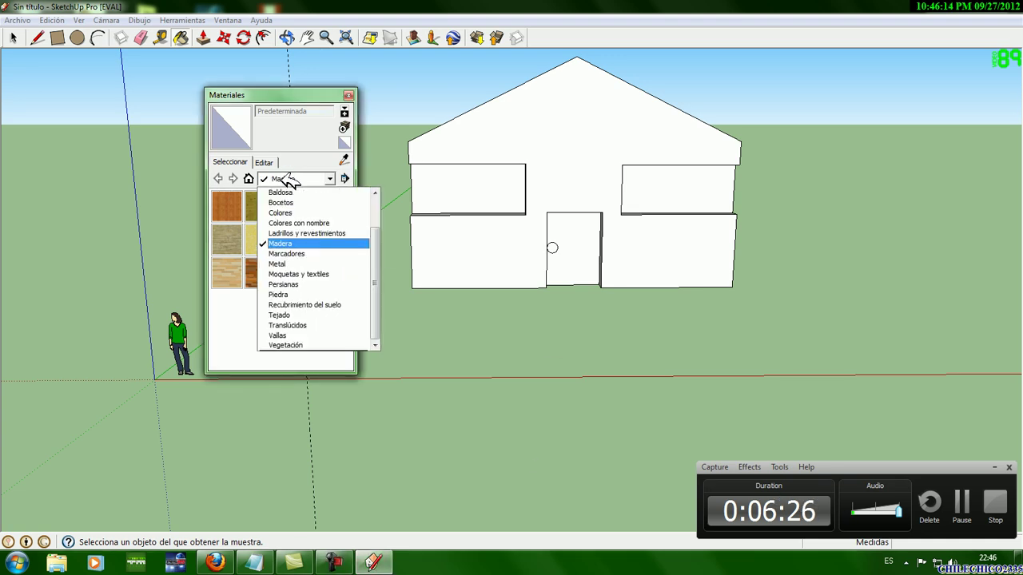
{"action": "left_click", "coordinate": [306, 317]}
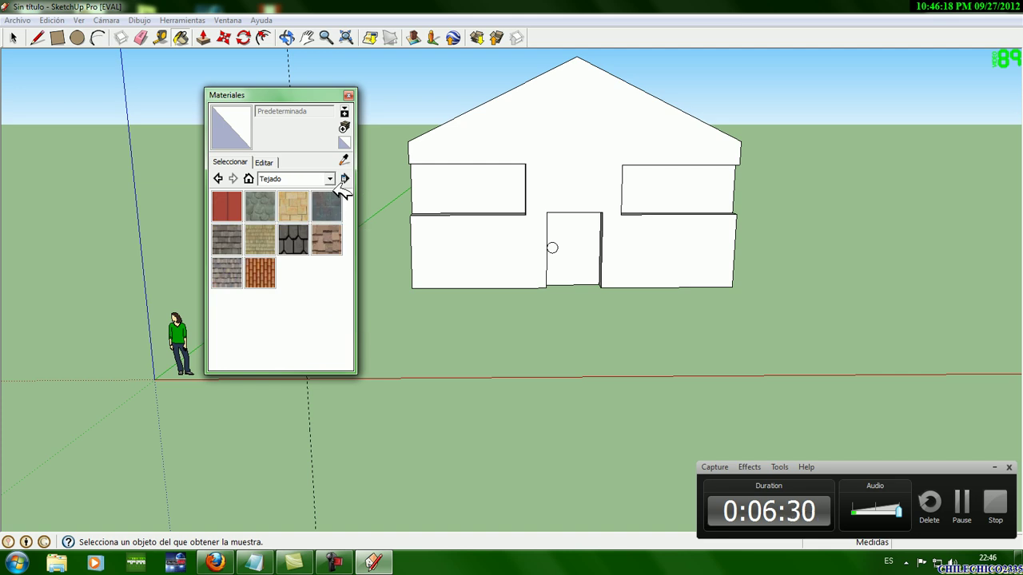
{"action": "left_click", "coordinate": [304, 242]}
- Paint the left and right roof slopes with the wedge-shingle material
{"action": "left_click", "coordinate": [287, 37]}
{"action": "mouse_move", "coordinate": [511, 160]}
{"action": "left_mouse_down"}
{"action": "mouse_move", "coordinate": [605, 182]}
{"action": "mouse_move", "coordinate": [566, 235]}
{"action": "mouse_move", "coordinate": [506, 251]}
{"action": "left_mouse_up"}
{"action": "key", "text": "b"}
{"action": "left_click", "coordinate": [556, 198]}
{"action": "left_click", "coordinate": [603, 201]}
{"action": "scroll", "coordinate": [435, 251], "scroll_direction": "up", "scroll_amount": 1}
{"action": "scroll", "coordinate": [434, 258], "scroll_direction": "down", "scroll_amount": 1}
{"action": "scroll", "coordinate": [538, 197], "scroll_direction": "down", "scroll_amount": 1}
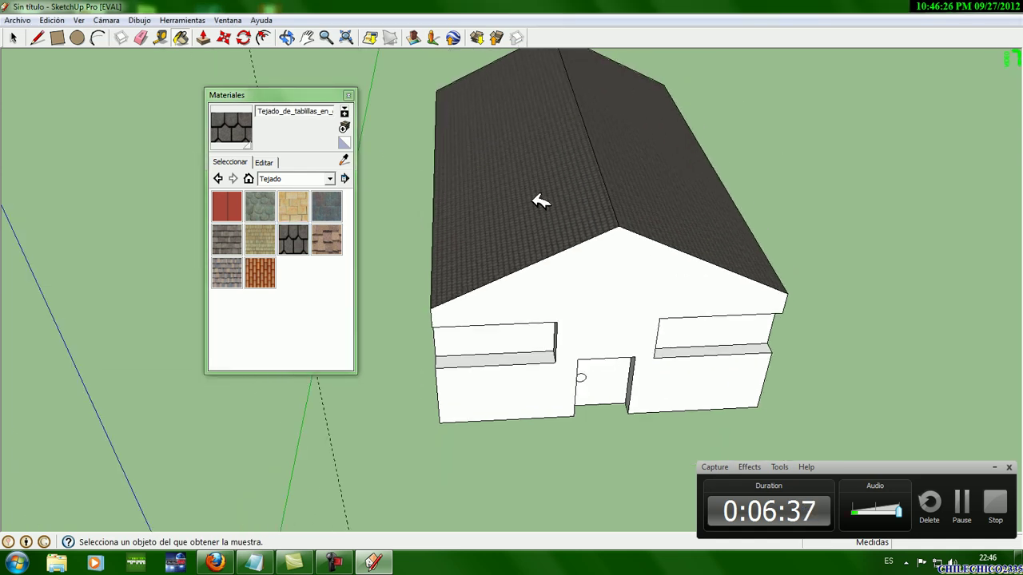
{"action": "left_click", "coordinate": [266, 163]}
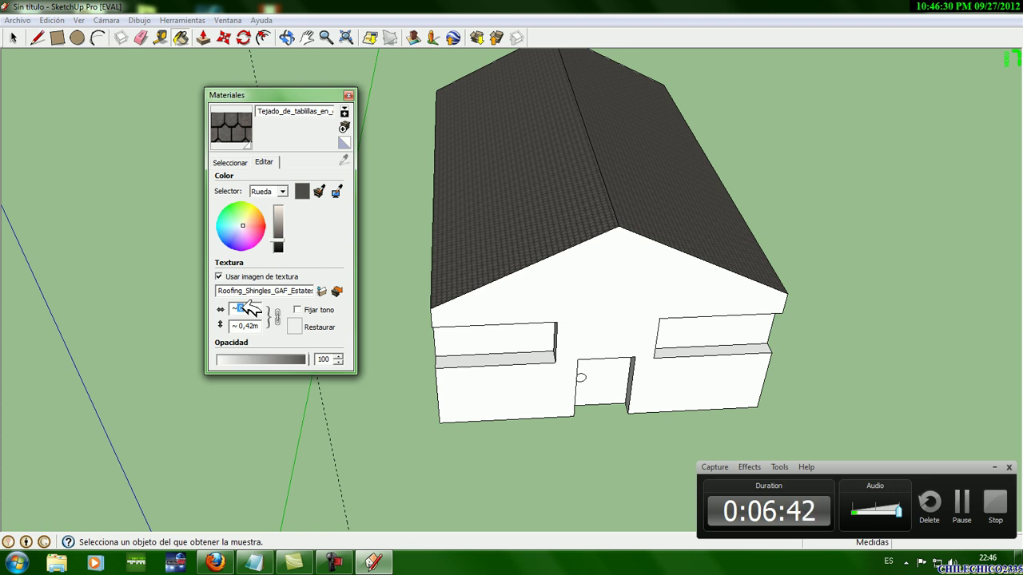
- Resize the shingle texture to roughly 1,56 × 1,16 m and return to the library list
{"action": "type", "text": "2"}
{"action": "key", "text": "Return"}
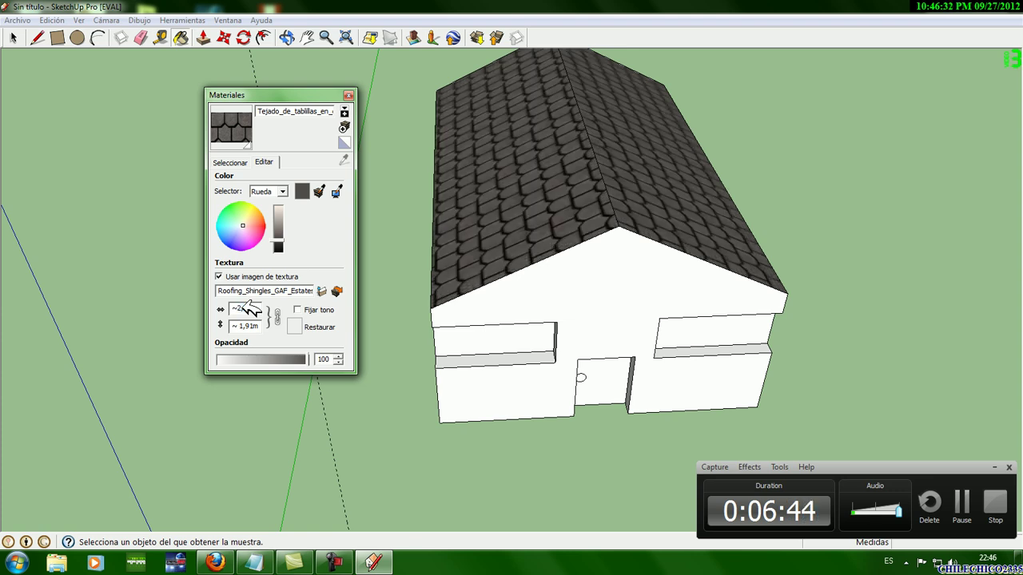
{"action": "key", "text": "ctrl+z"}
{"action": "type", "text": "1,2"}
{"action": "key", "text": "Return"}
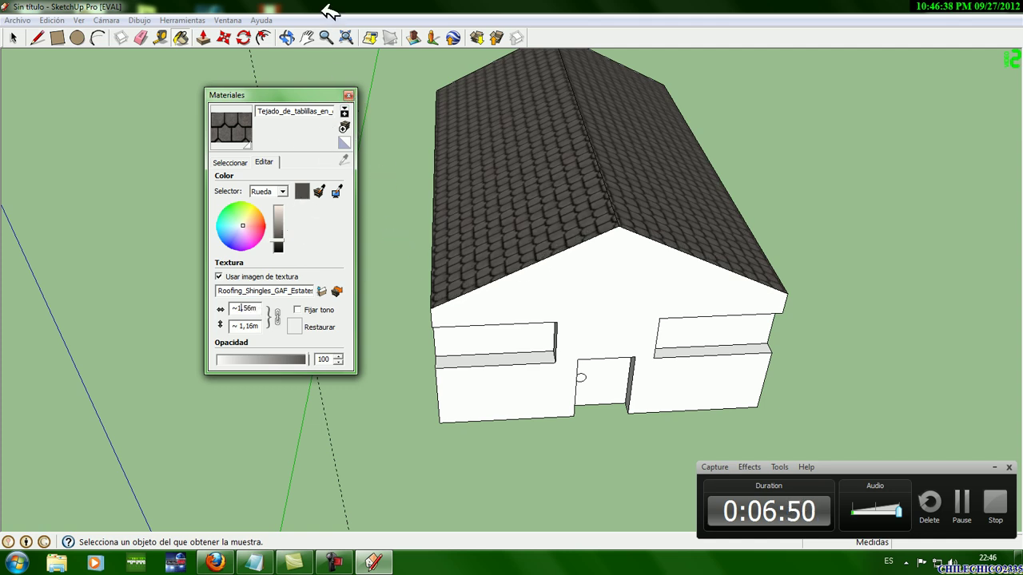
{"action": "left_click", "coordinate": [288, 37]}
{"action": "mouse_move", "coordinate": [720, 240]}
{"action": "left_mouse_down"}
{"action": "mouse_move", "coordinate": [765, 236]}
{"action": "mouse_move", "coordinate": [587, 205]}
{"action": "mouse_move", "coordinate": [786, 213]}
{"action": "mouse_move", "coordinate": [880, 192]}
{"action": "left_mouse_up"}
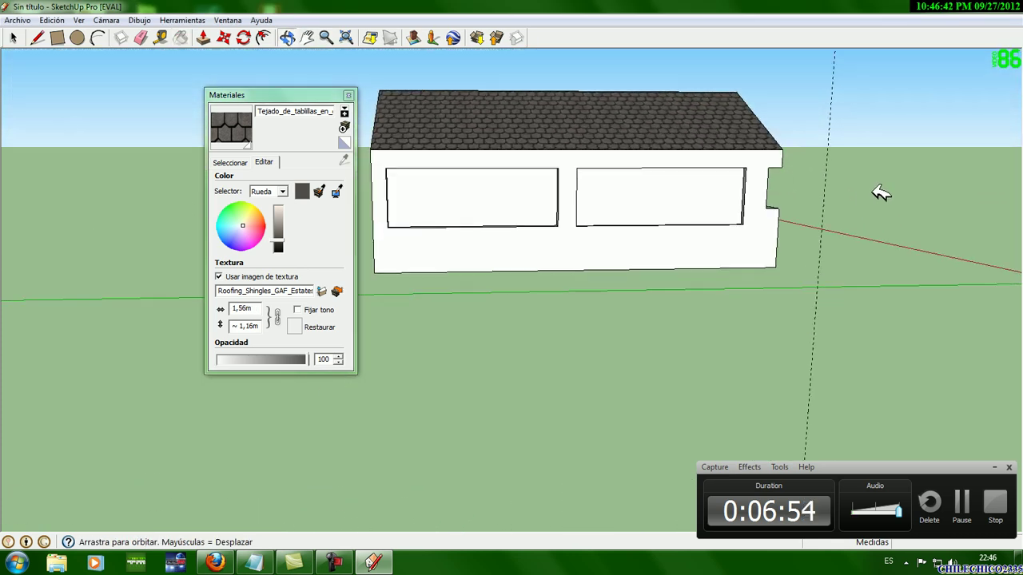
{"action": "left_click", "coordinate": [244, 161]}
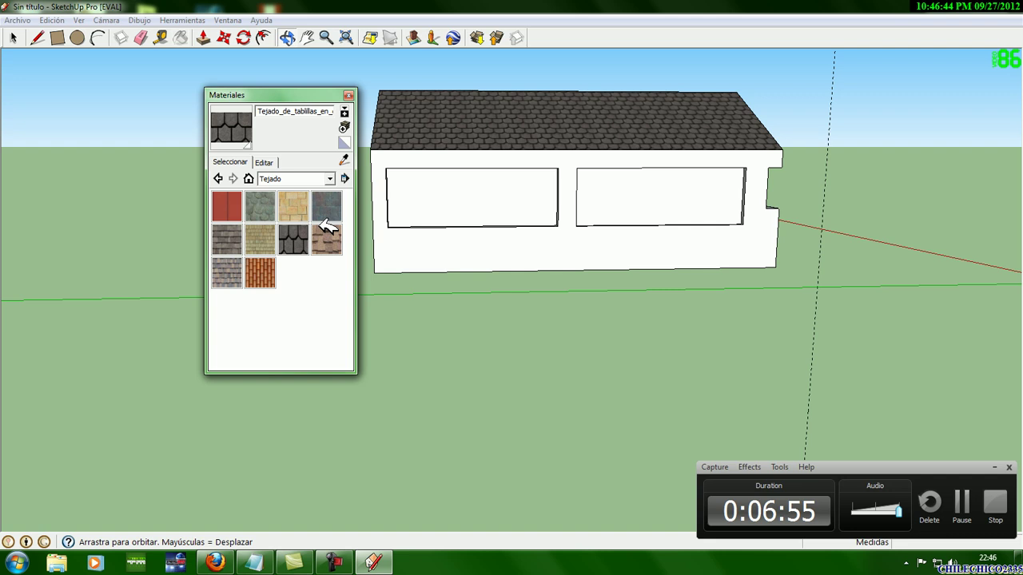
{"action": "left_click", "coordinate": [328, 178]}
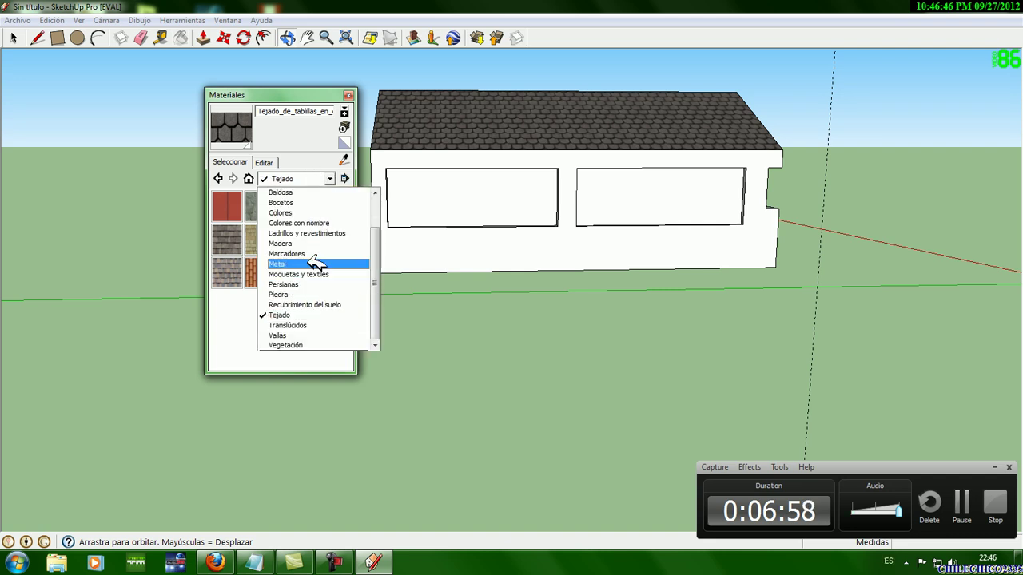
- In the Madera library, try dark wood and olive plywood, then paint the wall with Bambú_mediano
{"action": "scroll", "coordinate": [297, 272], "scroll_direction": "up", "scroll_amount": 1}
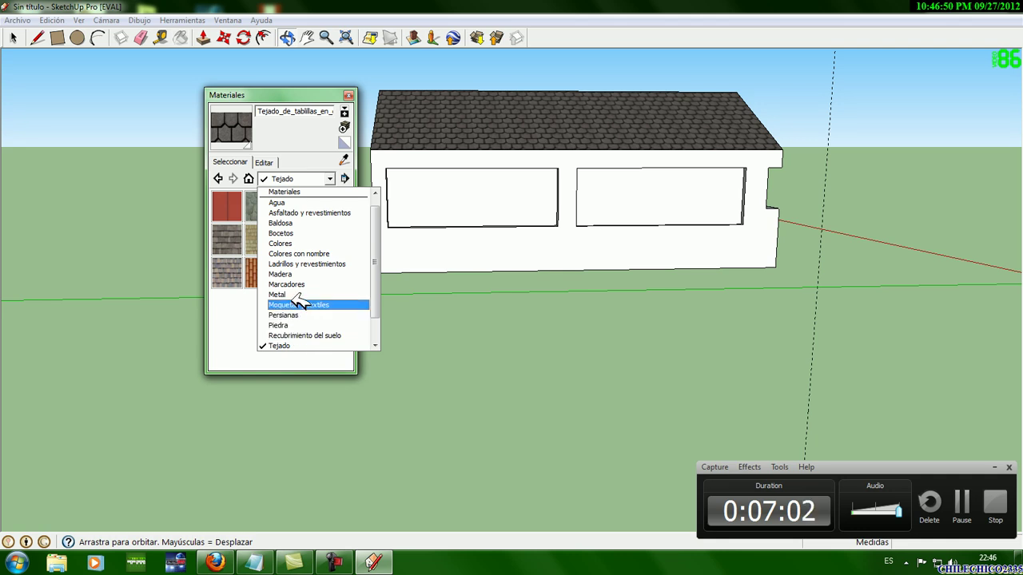
{"action": "left_click", "coordinate": [304, 275]}
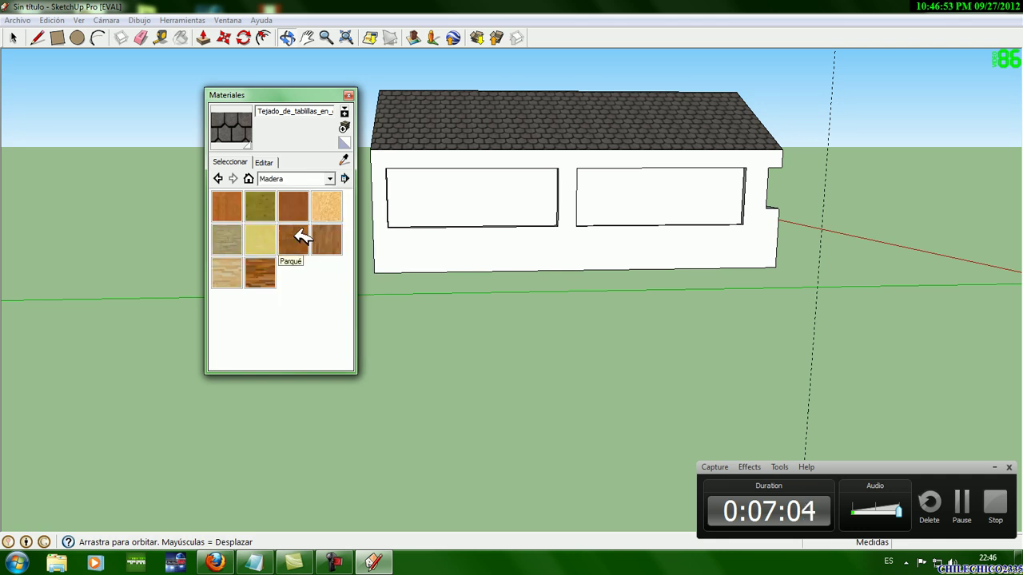
{"action": "left_click", "coordinate": [272, 275]}
{"action": "left_click", "coordinate": [409, 268]}
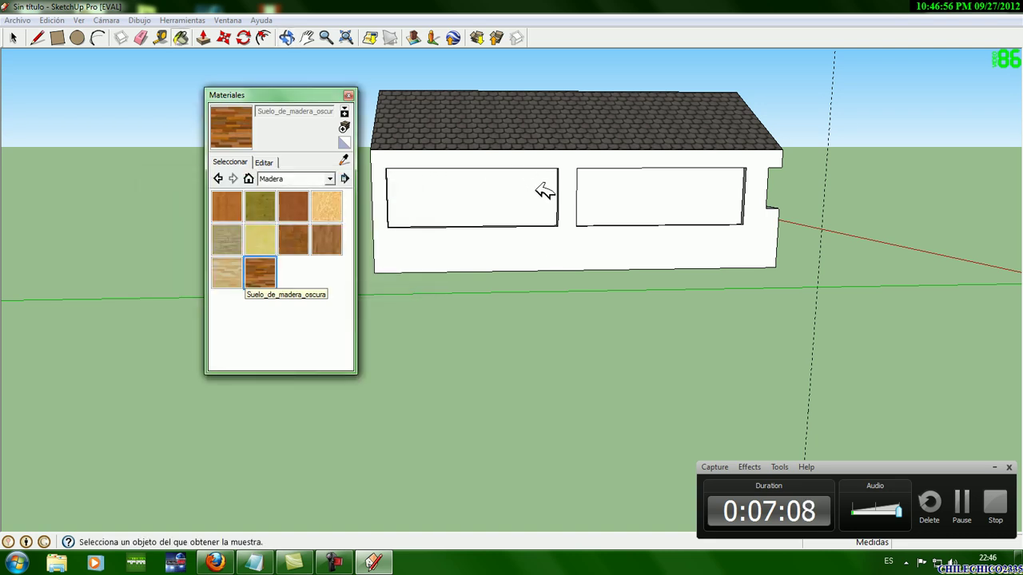
{"action": "left_click", "coordinate": [555, 243]}
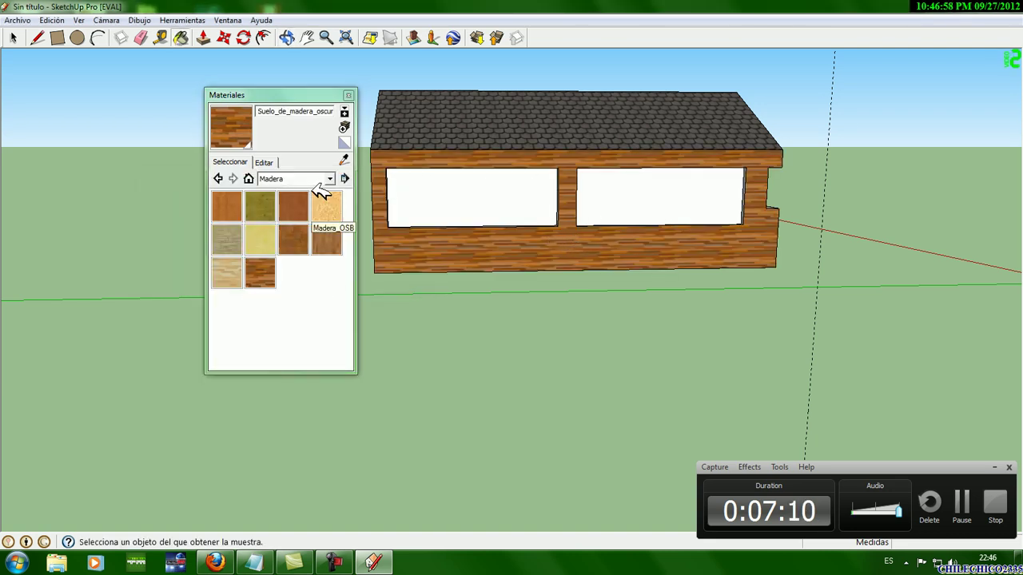
{"action": "left_click", "coordinate": [262, 206]}
{"action": "left_click", "coordinate": [417, 254]}
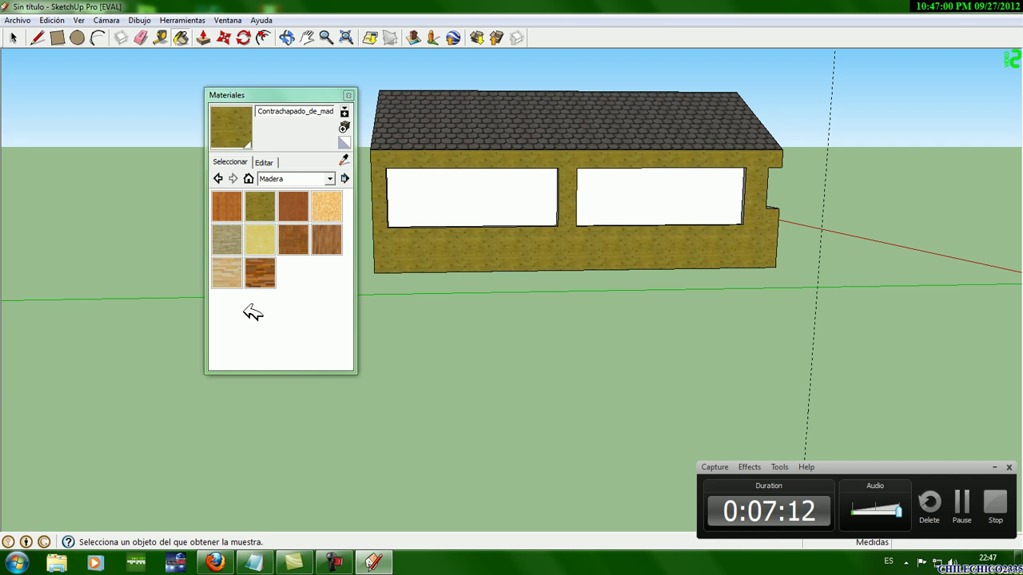
{"action": "left_click", "coordinate": [226, 206]}
{"action": "left_click", "coordinate": [494, 266]}
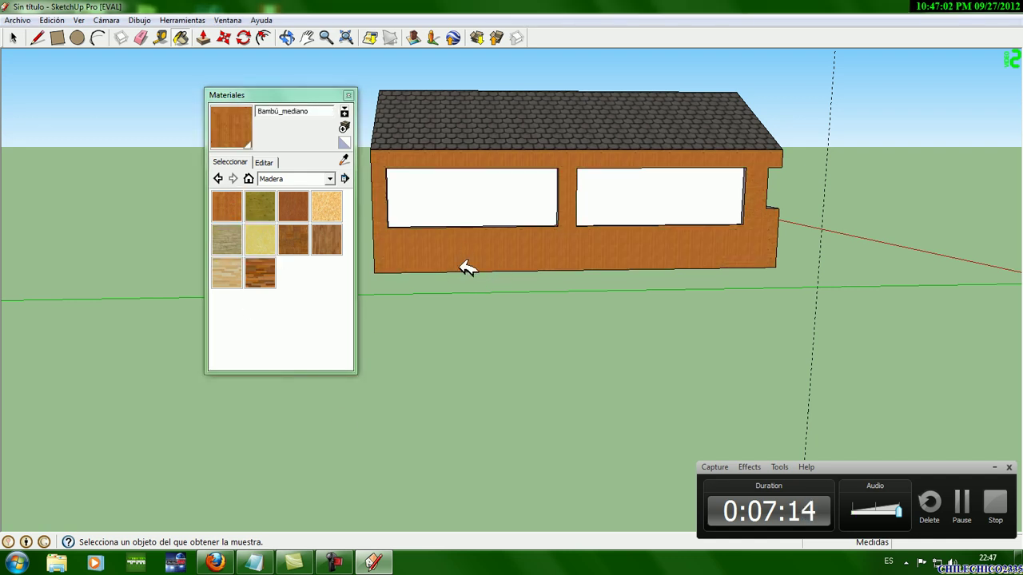
{"action": "left_click", "coordinate": [278, 161]}
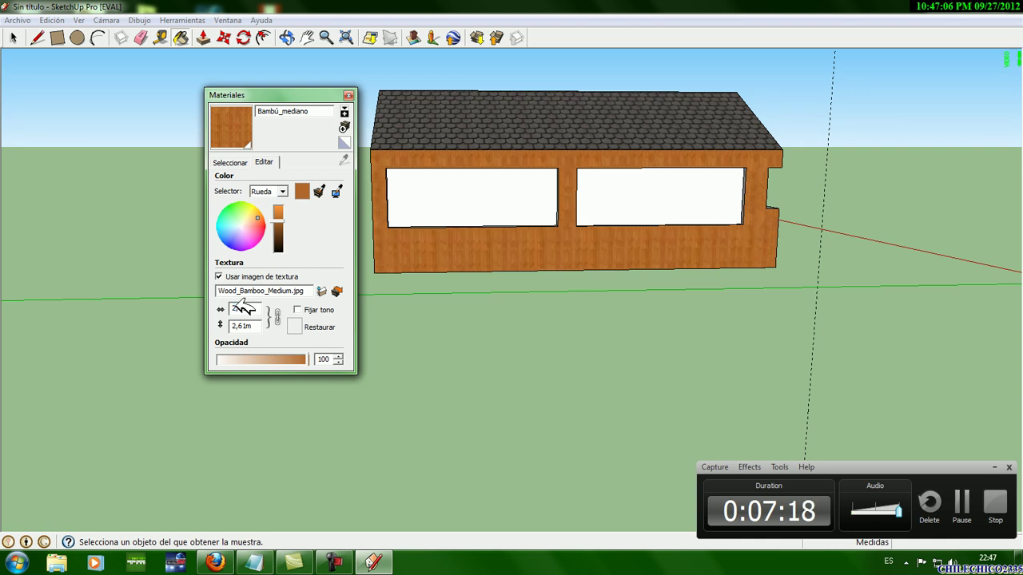
- Paint the window sill and the divider between the windows with bamboo
{"action": "middle_click_drag", "start_coordinate": [587, 219], "coordinate": [735, 251]}
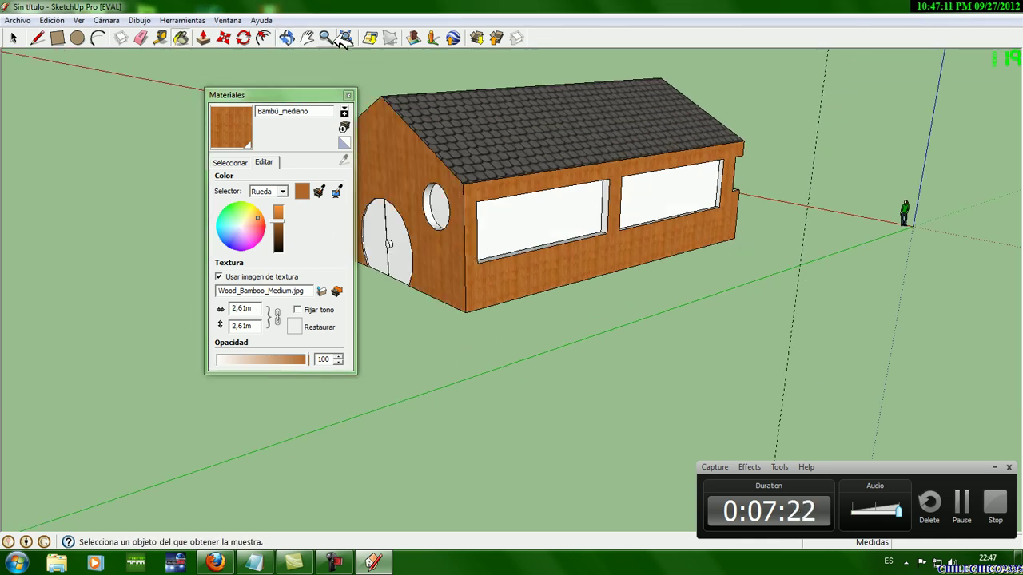
{"action": "left_click", "coordinate": [551, 248]}
{"action": "left_click", "coordinate": [609, 210]}
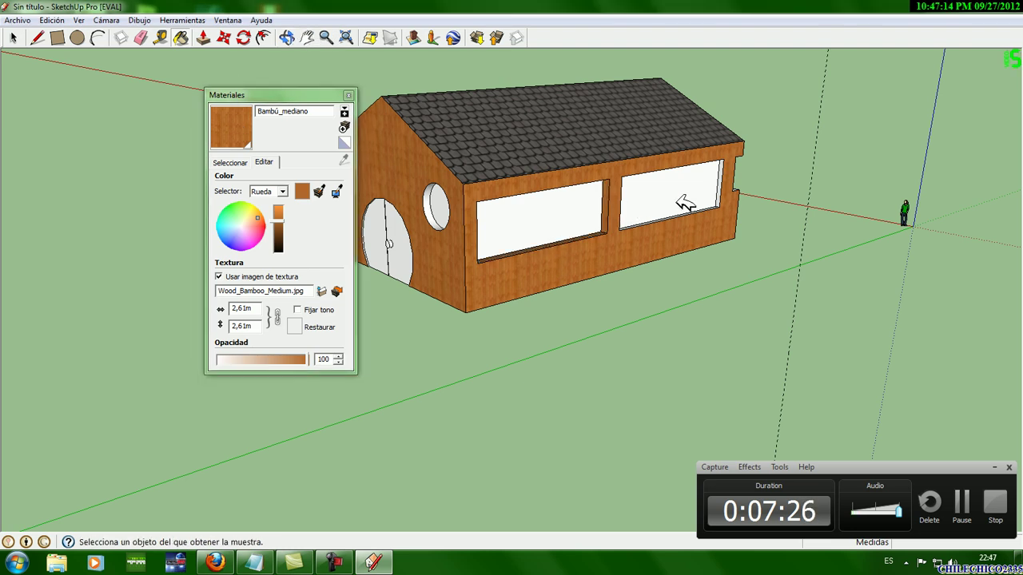
{"action": "scroll", "coordinate": [716, 208], "scroll_direction": "up", "scroll_amount": 2}
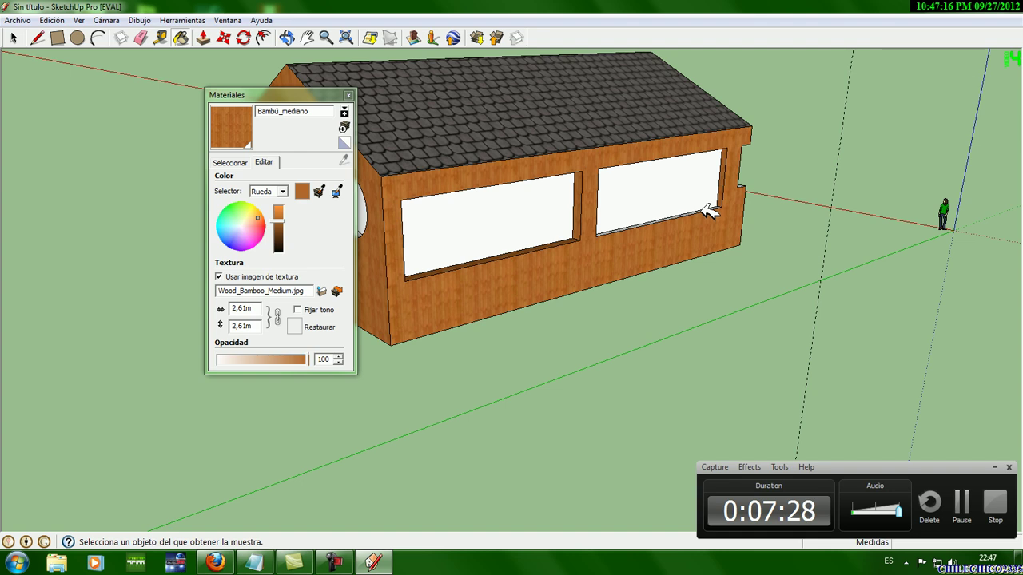
- Paint the remaining white long wall and left window jamb with bamboo
{"action": "left_click", "coordinate": [286, 37]}
{"action": "mouse_move", "coordinate": [541, 153]}
{"action": "left_mouse_down"}
{"action": "mouse_move", "coordinate": [751, 232]}
{"action": "mouse_move", "coordinate": [477, 160]}
{"action": "left_mouse_up"}
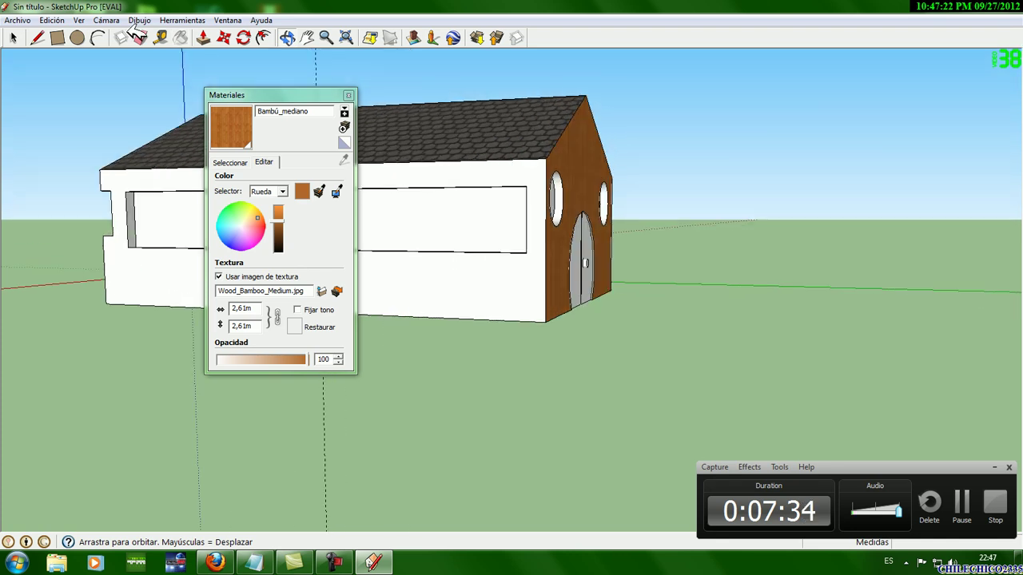
{"action": "key", "text": "b"}
{"action": "left_click", "coordinate": [417, 276]}
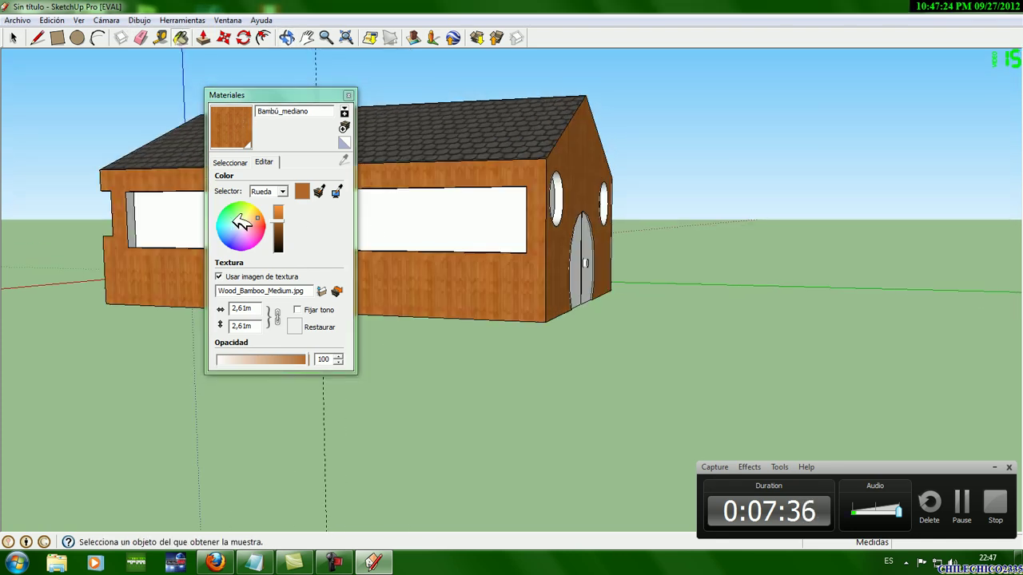
{"action": "left_click", "coordinate": [133, 220]}
{"action": "left_click", "coordinate": [304, 95]}
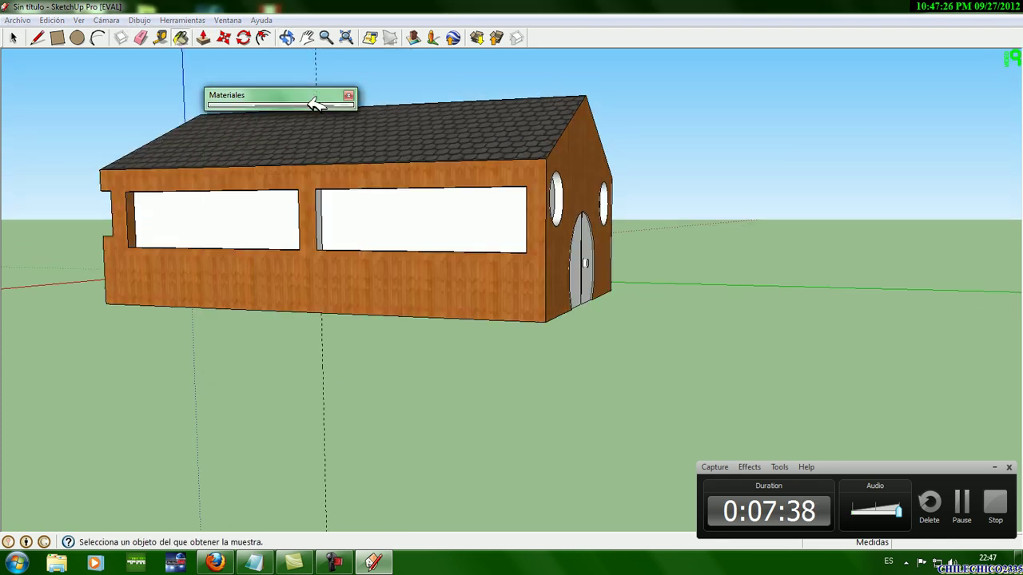
- Open the Translucent materials library and try grey translucent glass on the front window panes
{"action": "left_click", "coordinate": [257, 102]}
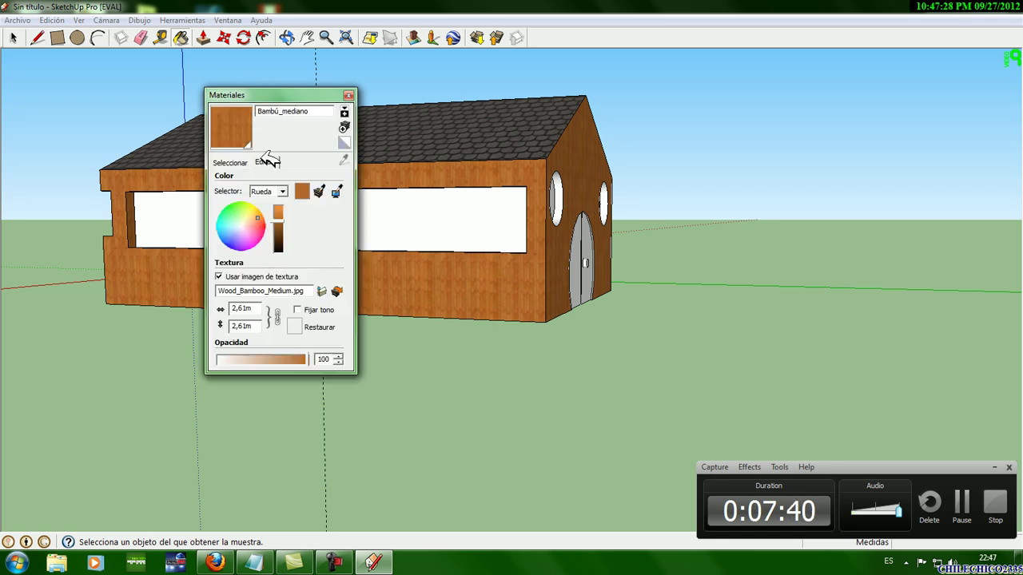
{"action": "left_click", "coordinate": [233, 163]}
{"action": "left_click", "coordinate": [296, 179]}
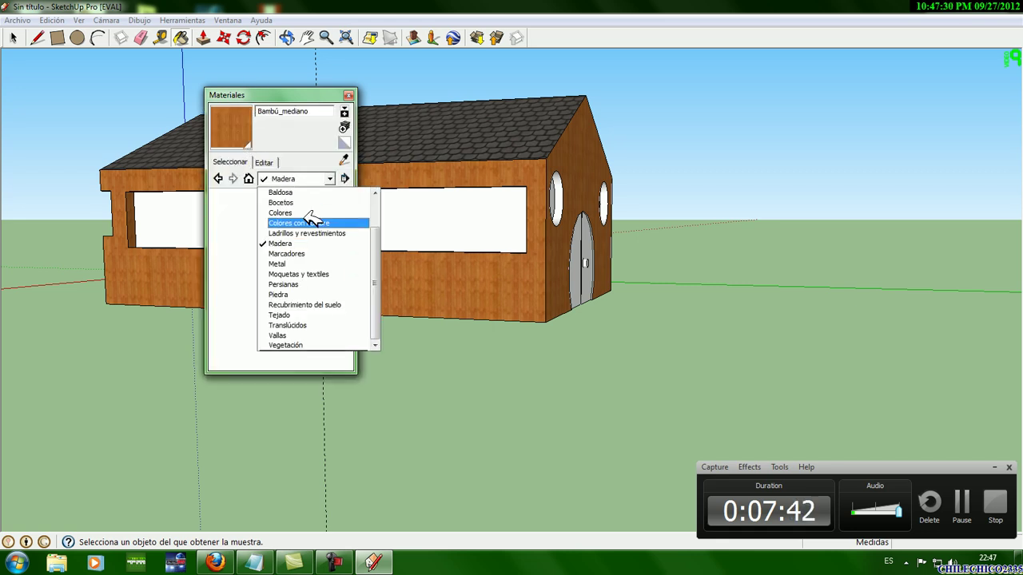
{"action": "left_click", "coordinate": [319, 328]}
{"action": "left_click", "coordinate": [326, 206]}
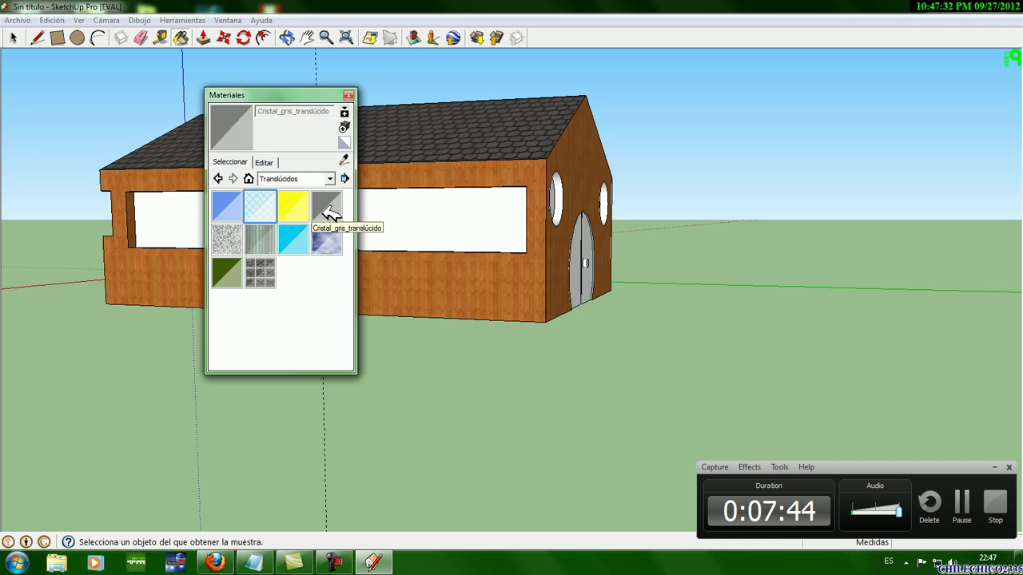
{"action": "left_click", "coordinate": [417, 213]}
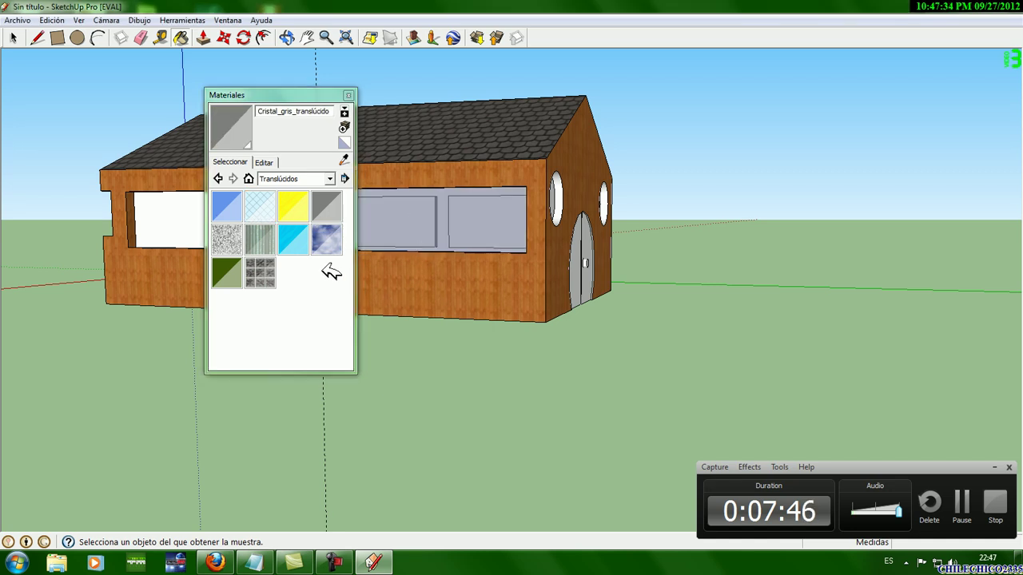
- Try cloudy blue glass, then fill the front and left windows with Cristal_tintado_translúcido cyan glass
{"action": "left_click", "coordinate": [328, 240]}
{"action": "left_click", "coordinate": [467, 226]}
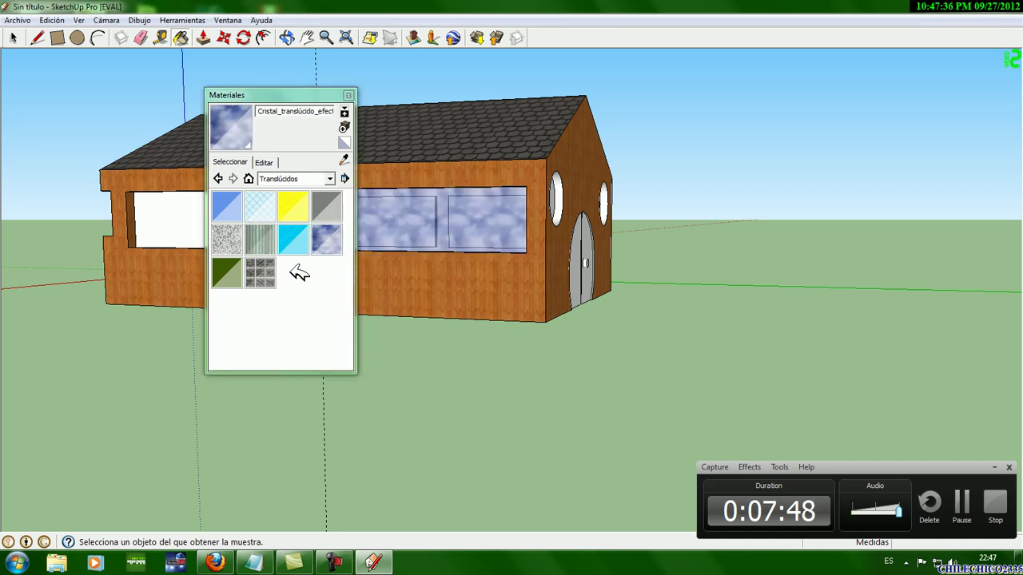
{"action": "left_click", "coordinate": [296, 238]}
{"action": "left_click", "coordinate": [474, 224]}
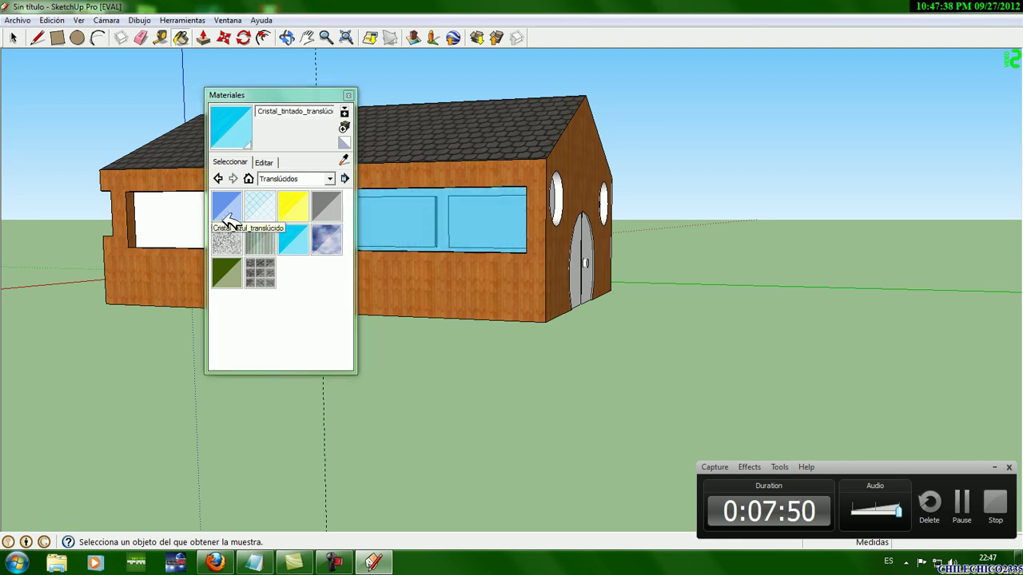
{"action": "left_click", "coordinate": [203, 211]}
- Turn to the gable end and fill both round windows with cyan tinted glass
{"action": "left_click", "coordinate": [287, 38]}
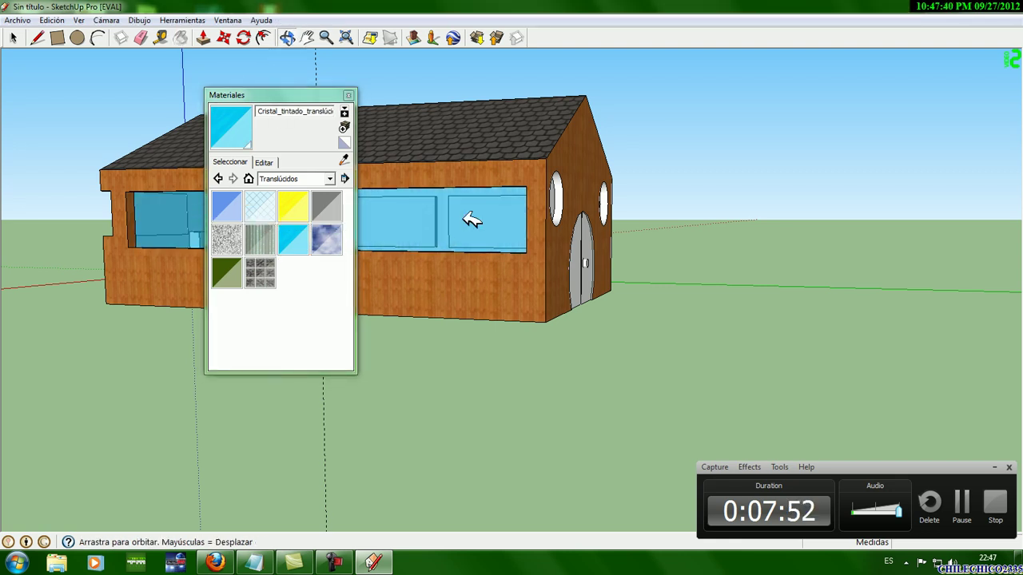
{"action": "left_click_drag", "start_coordinate": [450, 231], "coordinate": [373, 222]}
{"action": "left_click", "coordinate": [233, 138]}
{"action": "left_click", "coordinate": [423, 214]}
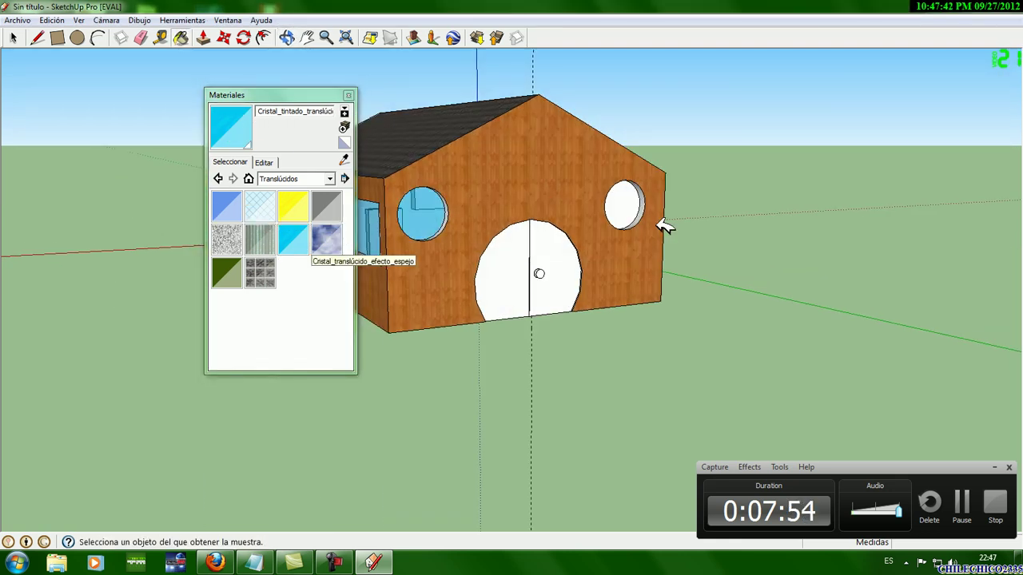
{"action": "left_click", "coordinate": [630, 210]}
- Fill the left and right windows on the house's long side with cyan glass
{"action": "left_click", "coordinate": [287, 38]}
{"action": "left_click_drag", "start_coordinate": [776, 229], "coordinate": [267, 229]}
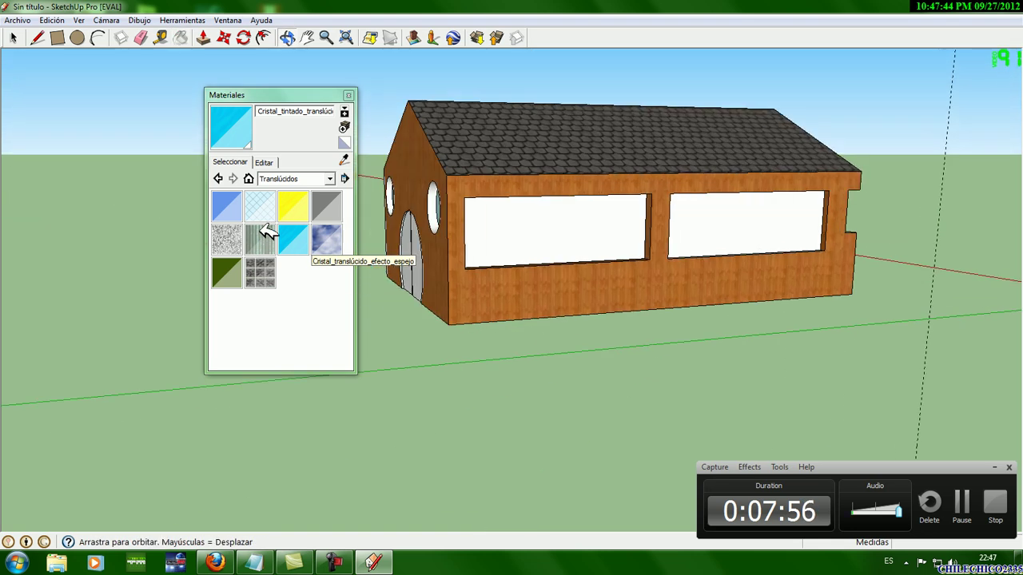
{"action": "left_click", "coordinate": [240, 128]}
{"action": "left_click", "coordinate": [542, 254]}
{"action": "left_click", "coordinate": [670, 220]}
- Turn to the white front gable and fill its left and right windows with cyan glass
{"action": "left_click", "coordinate": [286, 37]}
{"action": "left_click_drag", "start_coordinate": [886, 160], "coordinate": [240, 126]}
{"action": "left_click", "coordinate": [240, 128]}
{"action": "left_click", "coordinate": [507, 242]}
{"action": "left_click", "coordinate": [763, 233]}
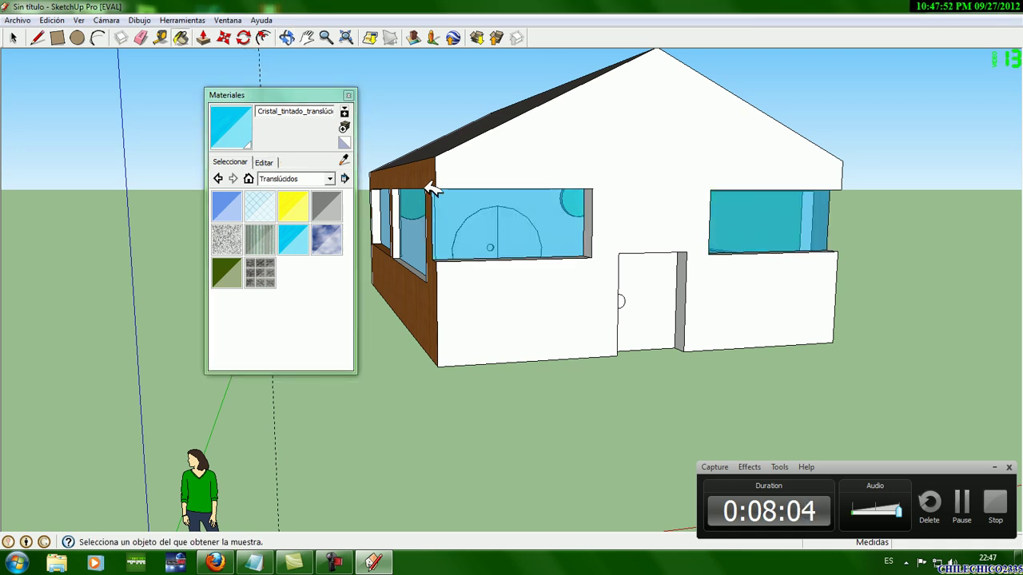
- Paint the white front wall with the Wood_Bamboo_Medium texture from the Madera collection
{"action": "left_click", "coordinate": [294, 179]}
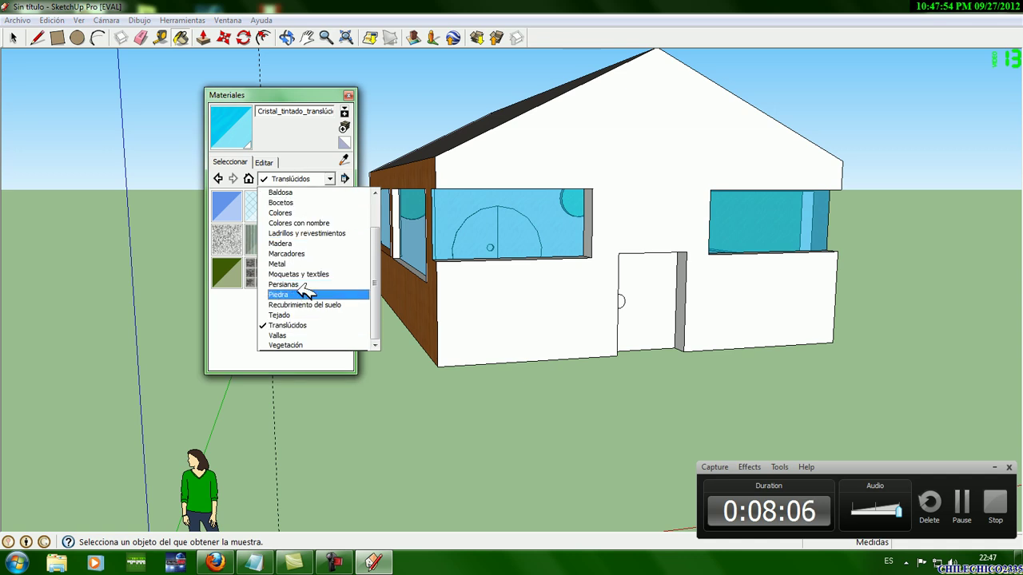
{"action": "left_click", "coordinate": [305, 244]}
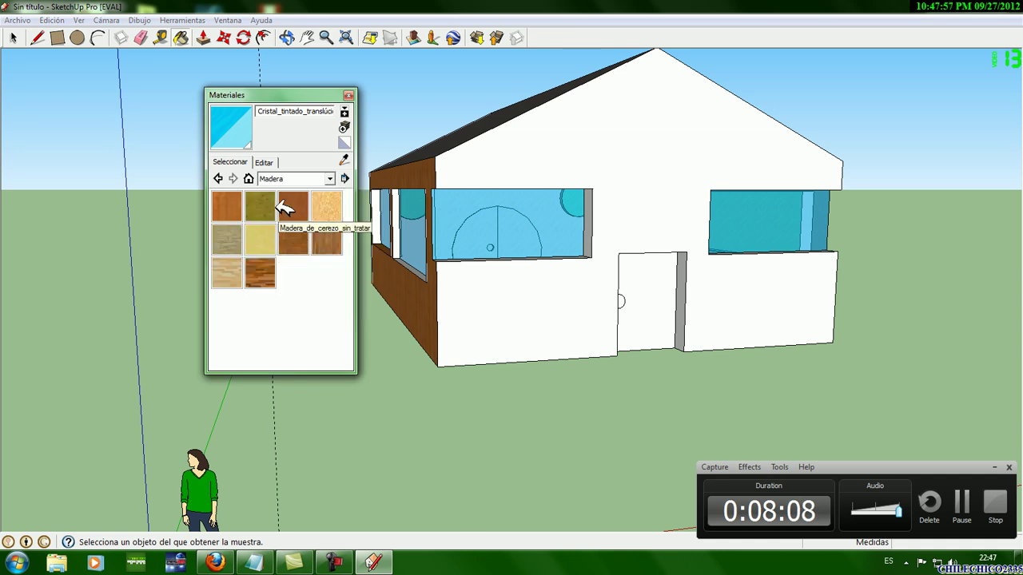
{"action": "left_click", "coordinate": [227, 206]}
{"action": "left_click", "coordinate": [544, 329]}
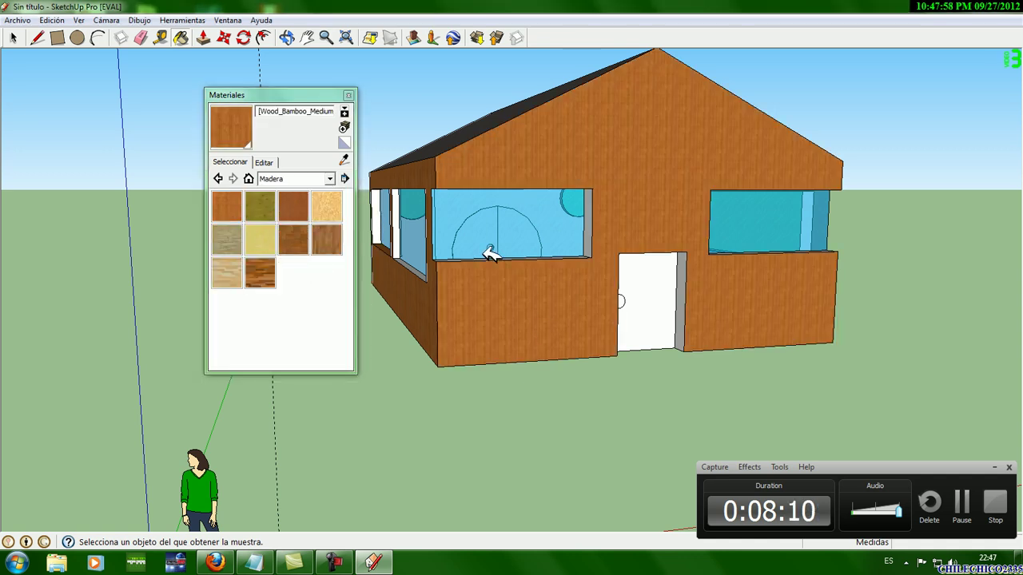
- Paint the door with plywood texture and tint it dark red in the material's colour settings
{"action": "scroll", "coordinate": [311, 320], "scroll_direction": "up", "scroll_amount": 3}
{"action": "scroll", "coordinate": [469, 333], "scroll_direction": "down", "scroll_amount": 3}
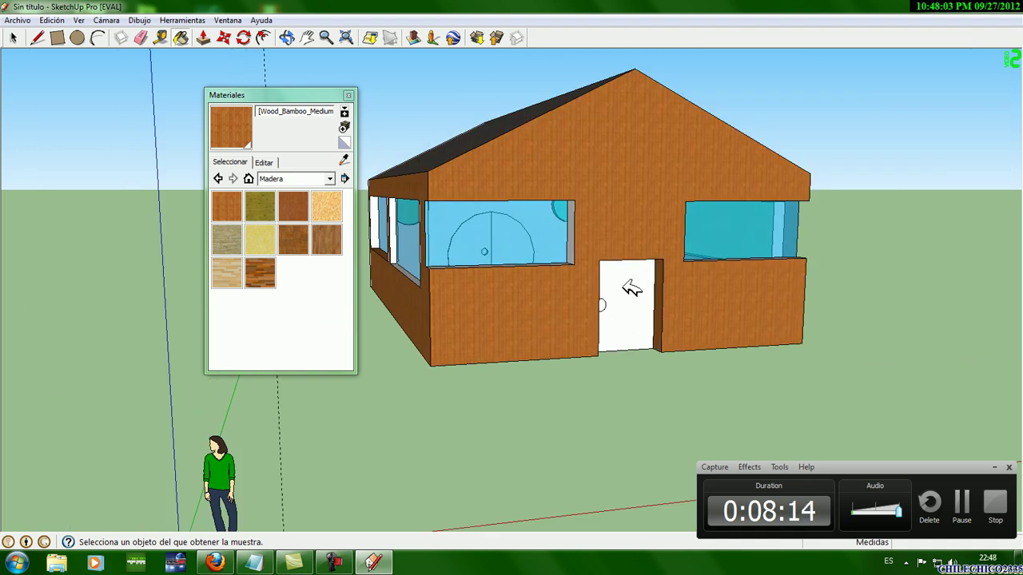
{"action": "left_click", "coordinate": [260, 206]}
{"action": "left_click", "coordinate": [647, 314]}
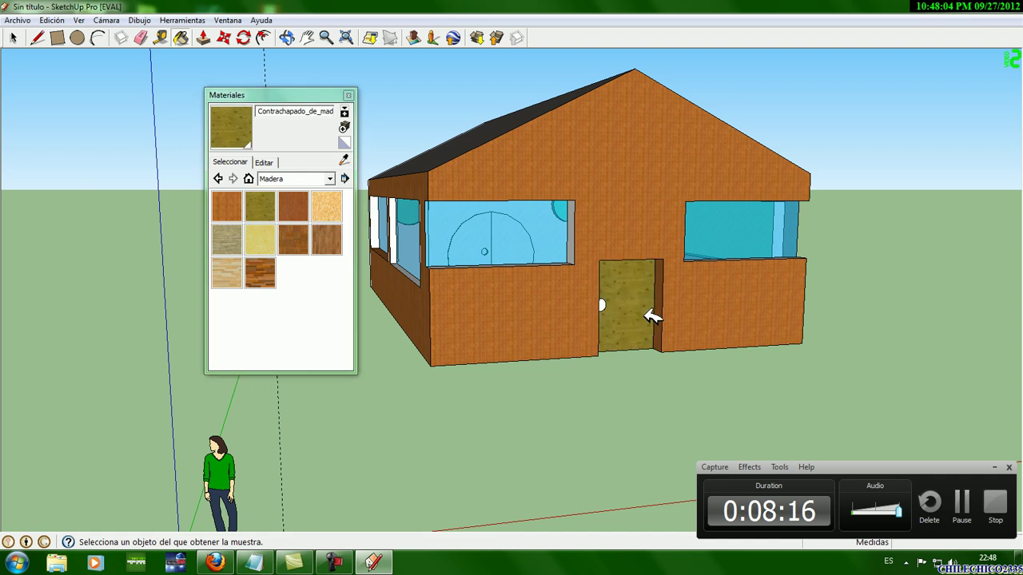
{"action": "left_click", "coordinate": [264, 163]}
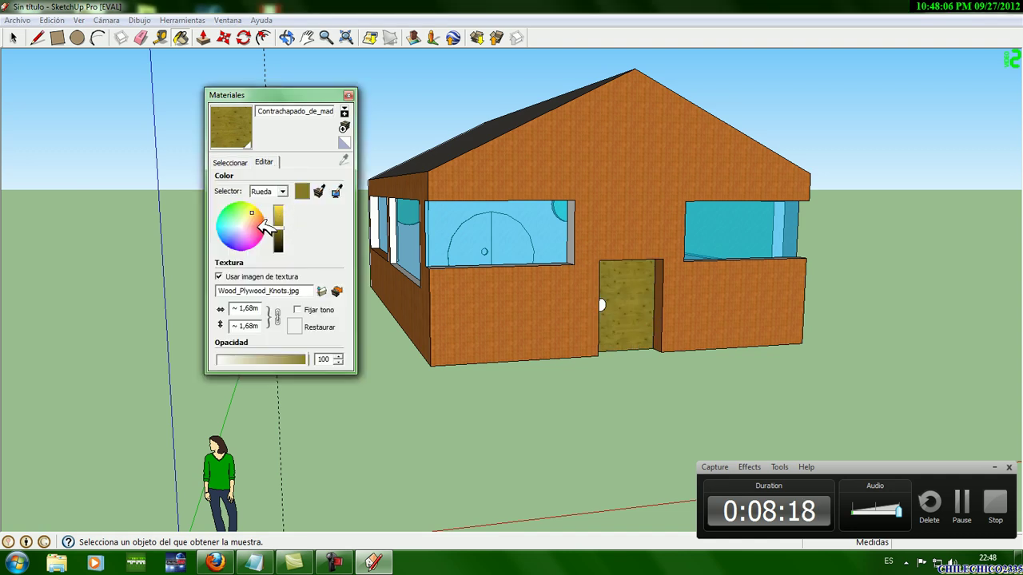
{"action": "left_click", "coordinate": [263, 222]}
{"action": "left_click_drag", "start_coordinate": [269, 229], "coordinate": [288, 232]}
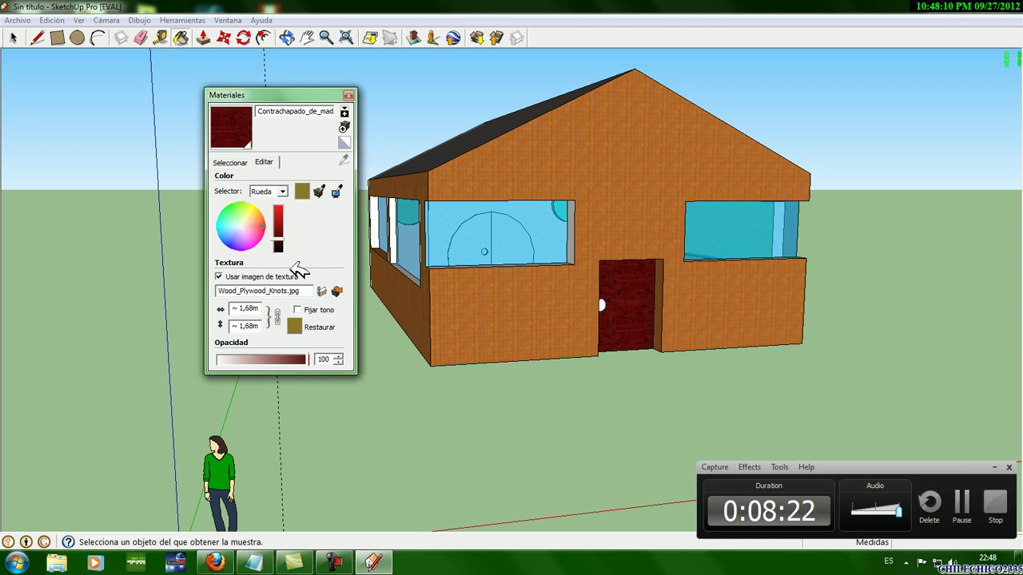
- Close the Materials panel, dismiss the evaluation warning and orbit to a front-corner view
{"action": "left_click", "coordinate": [349, 95]}
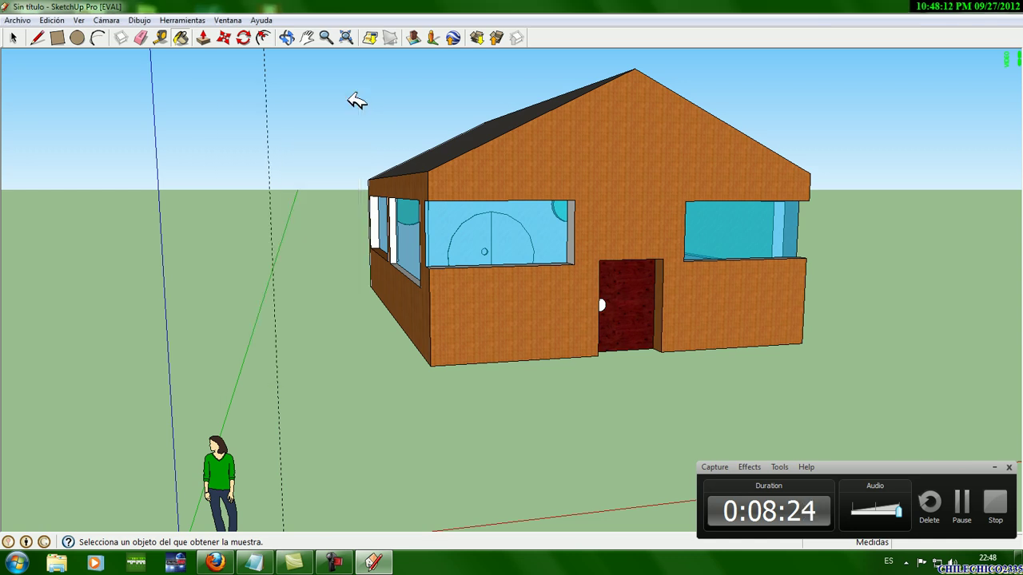
{"action": "left_click", "coordinate": [287, 38]}
{"action": "key", "text": "Return"}
{"action": "mouse_move", "coordinate": [664, 285]}
{"action": "left_mouse_down"}
{"action": "mouse_move", "coordinate": [605, 239]}
{"action": "mouse_move", "coordinate": [400, 240]}
{"action": "mouse_move", "coordinate": [678, 167]}
{"action": "mouse_move", "coordinate": [821, 189]}
{"action": "mouse_move", "coordinate": [696, 201]}
{"action": "left_mouse_up"}
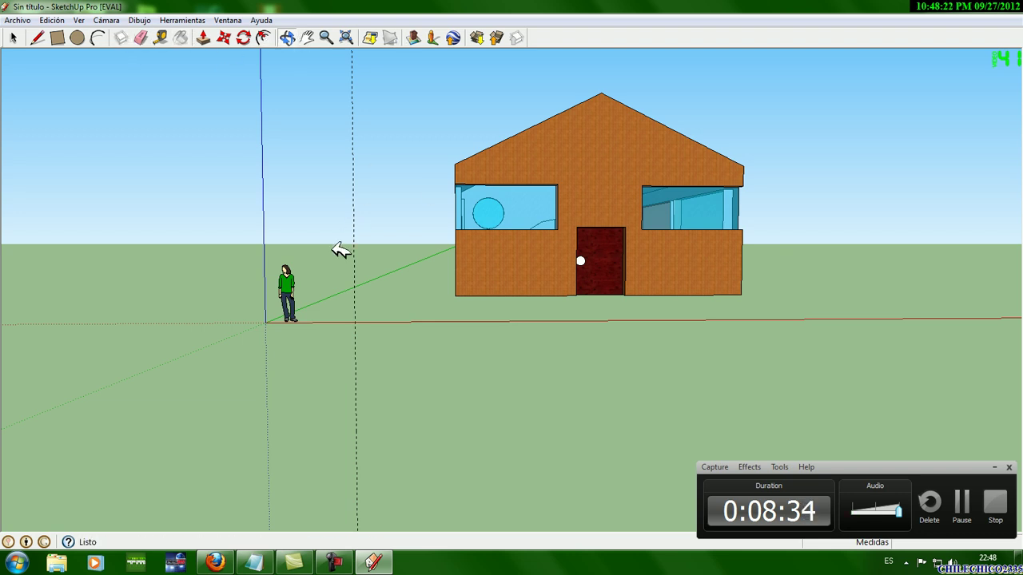
- Select the person figure and tape-measure its height from the foot
{"action": "left_click", "coordinate": [13, 38]}
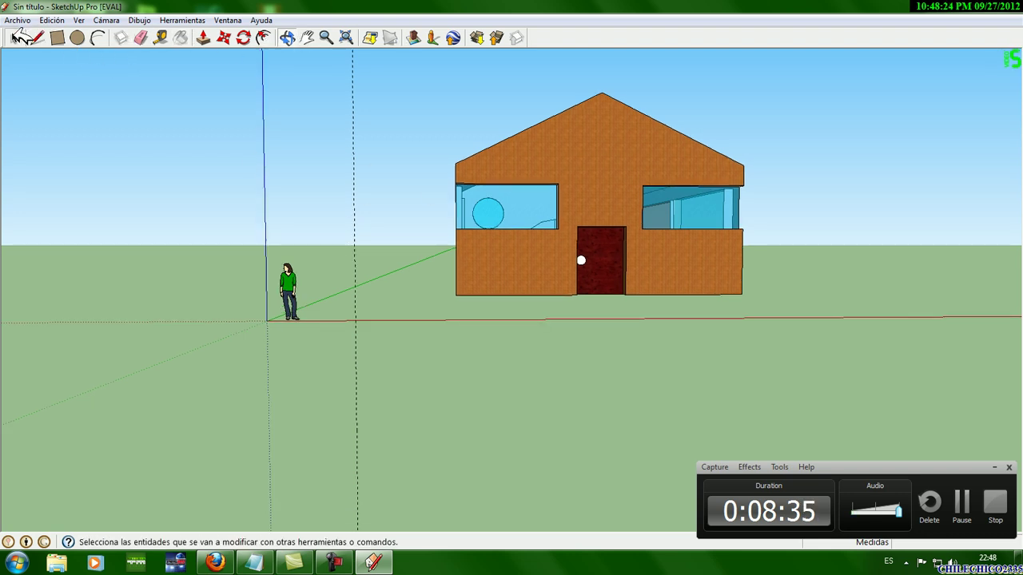
{"action": "left_click", "coordinate": [273, 267]}
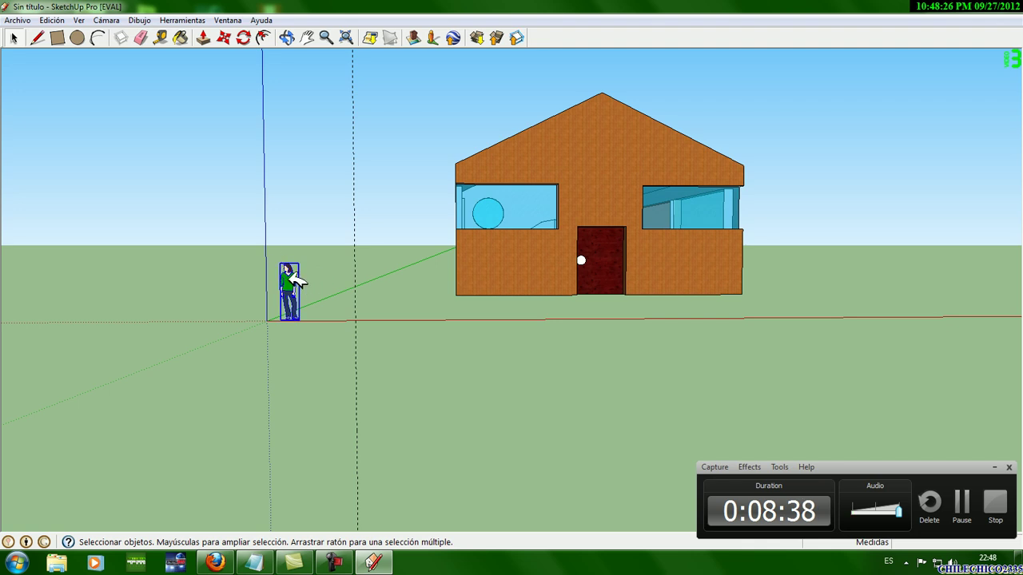
{"action": "scroll", "coordinate": [336, 279], "scroll_direction": "up", "scroll_amount": 1}
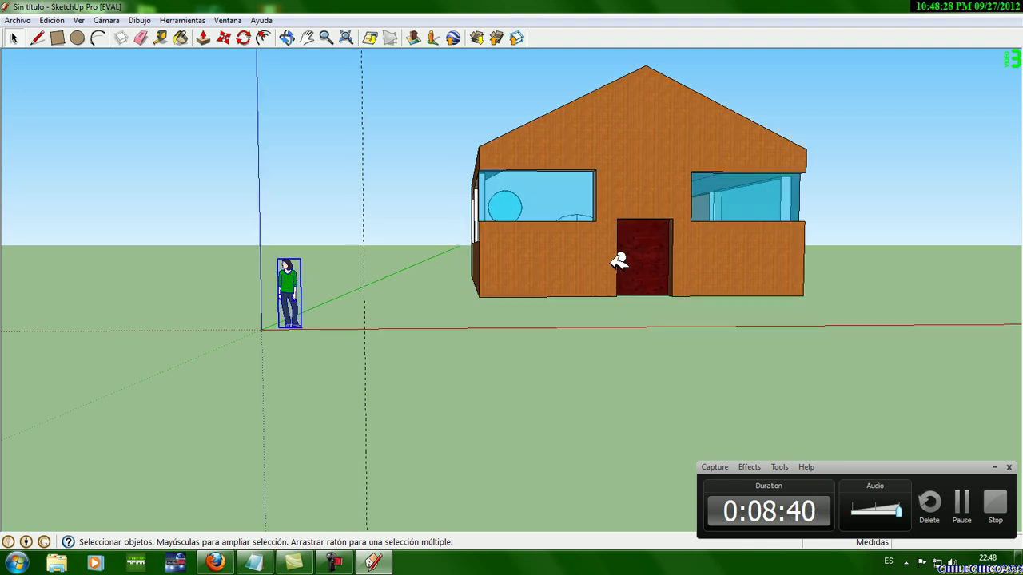
{"action": "left_click", "coordinate": [164, 37]}
{"action": "left_click", "coordinate": [293, 327]}
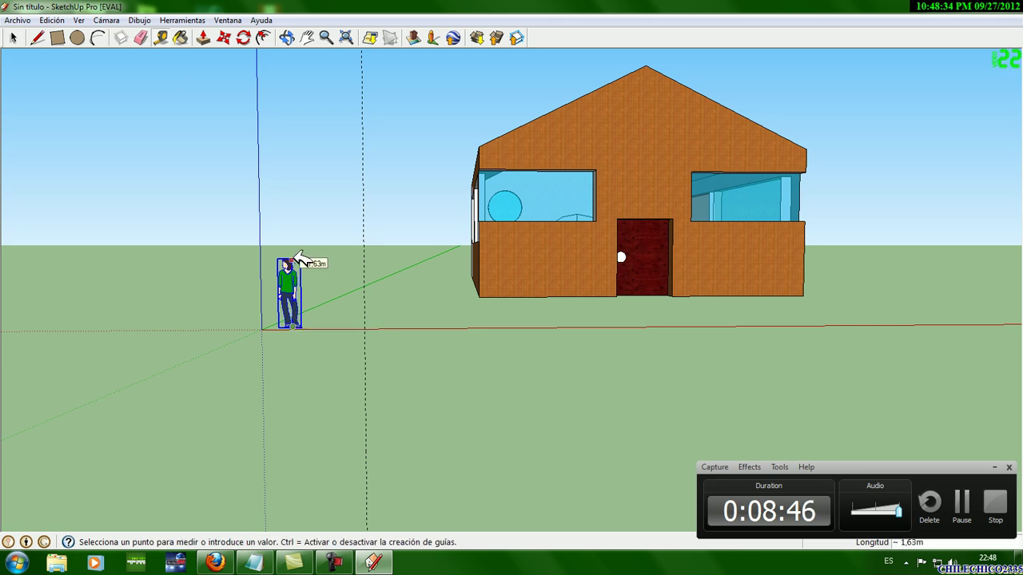
- Orbit around the house to inspect the right side, roof and long wall
{"action": "left_click", "coordinate": [286, 38]}
{"action": "mouse_move", "coordinate": [640, 264]}
{"action": "left_mouse_down"}
{"action": "mouse_move", "coordinate": [319, 235]}
{"action": "mouse_move", "coordinate": [503, 277]}
{"action": "mouse_move", "coordinate": [738, 183]}
{"action": "mouse_move", "coordinate": [402, 357]}
{"action": "mouse_move", "coordinate": [662, 179]}
{"action": "mouse_move", "coordinate": [418, 174]}
{"action": "mouse_move", "coordinate": [491, 135]}
{"action": "mouse_move", "coordinate": [530, 309]}
{"action": "mouse_move", "coordinate": [196, 242]}
{"action": "mouse_move", "coordinate": [621, 233]}
{"action": "mouse_move", "coordinate": [552, 188]}
{"action": "mouse_move", "coordinate": [313, 264]}
{"action": "mouse_move", "coordinate": [400, 292]}
{"action": "mouse_move", "coordinate": [895, 233]}
{"action": "mouse_move", "coordinate": [899, 252]}
{"action": "mouse_move", "coordinate": [171, 224]}
{"action": "mouse_move", "coordinate": [512, 197]}
{"action": "mouse_move", "coordinate": [589, 299]}
{"action": "mouse_move", "coordinate": [537, 302]}
{"action": "mouse_move", "coordinate": [543, 237]}
{"action": "mouse_move", "coordinate": [479, 216]}
{"action": "mouse_move", "coordinate": [569, 340]}
{"action": "left_mouse_up"}
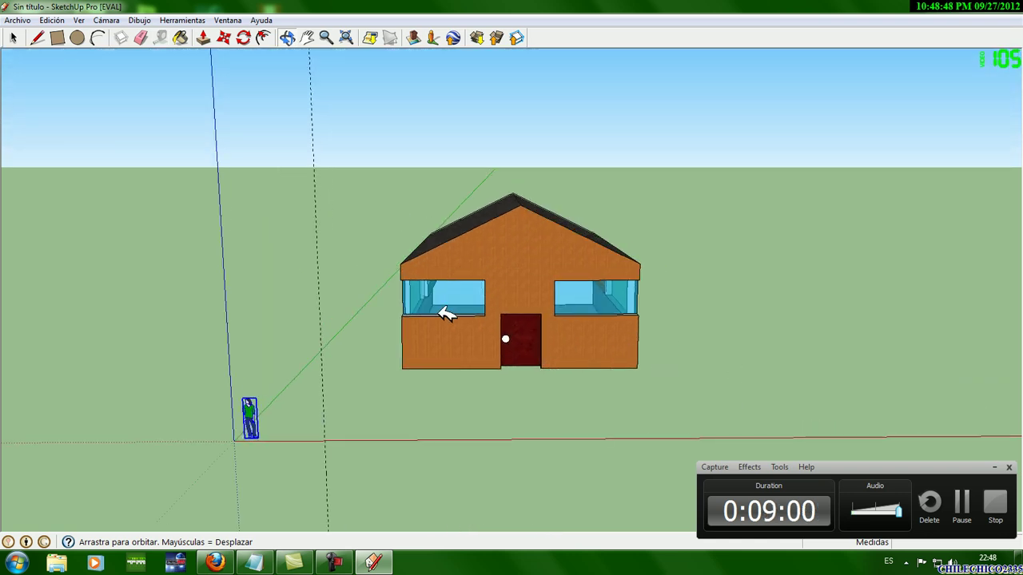
{"action": "left_click_drag", "start_coordinate": [446, 313], "coordinate": [682, 330]}
{"action": "mouse_move", "coordinate": [615, 318]}
{"action": "left_mouse_down"}
{"action": "mouse_move", "coordinate": [424, 346]}
{"action": "mouse_move", "coordinate": [496, 293]}
{"action": "mouse_move", "coordinate": [712, 282]}
{"action": "left_mouse_up"}
{"action": "mouse_move", "coordinate": [518, 298]}
{"action": "left_mouse_down"}
{"action": "mouse_move", "coordinate": [274, 286]}
{"action": "mouse_move", "coordinate": [632, 326]}
{"action": "mouse_move", "coordinate": [813, 418]}
{"action": "left_mouse_up"}
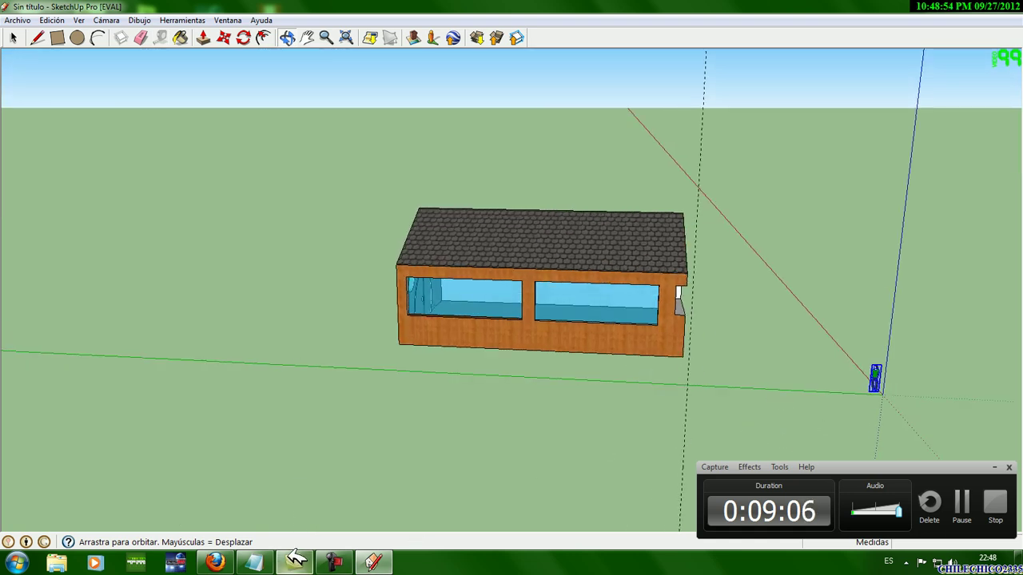
- Bring Firefox to the front and show the YouTube tutorials channel page
{"action": "left_click", "coordinate": [215, 563]}
{"action": "left_click", "coordinate": [227, 36]}
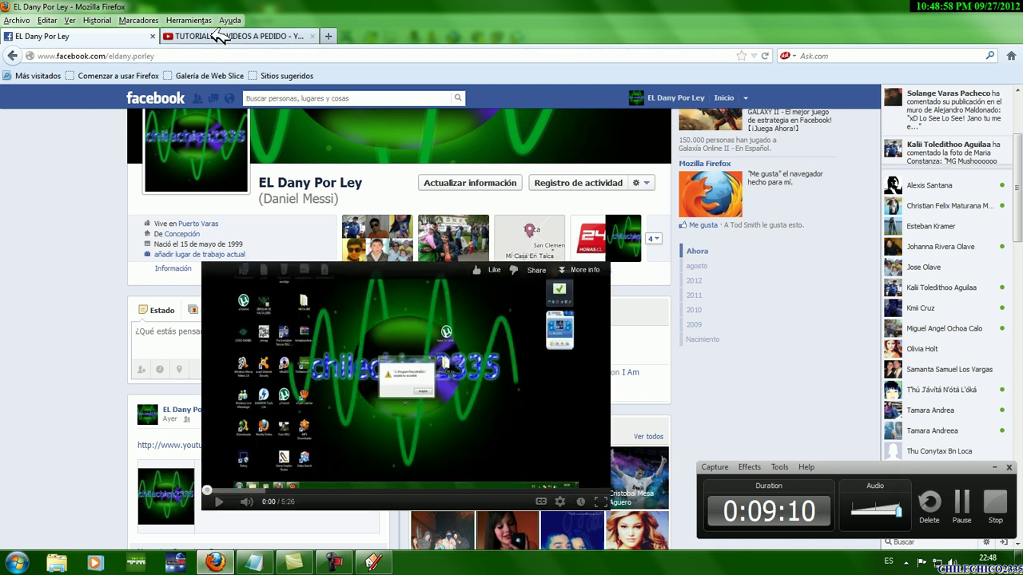
{"action": "scroll", "coordinate": [624, 255], "scroll_direction": "down", "scroll_amount": 5}
{"action": "scroll", "coordinate": [623, 260], "scroll_direction": "up", "scroll_amount": 3}
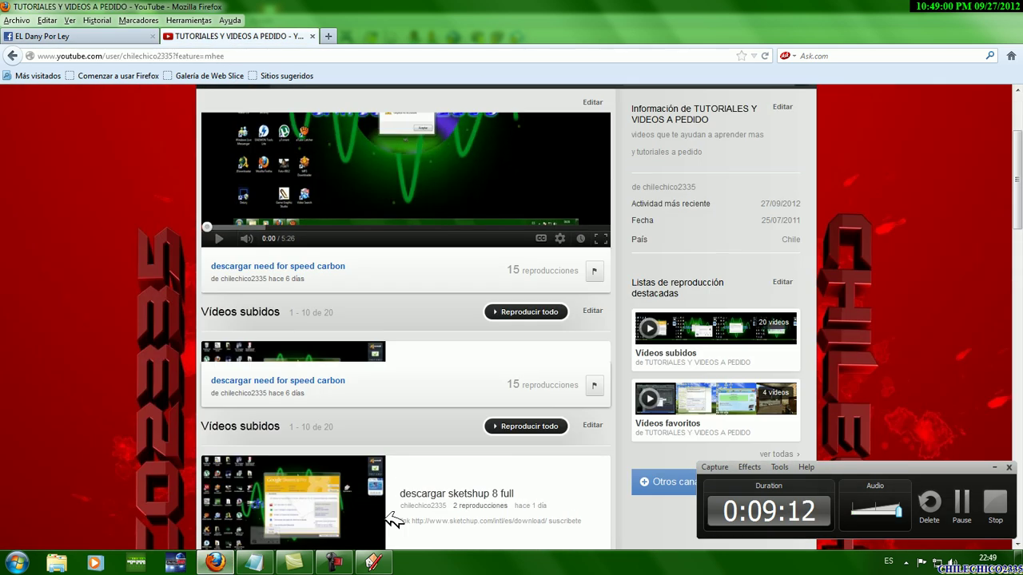